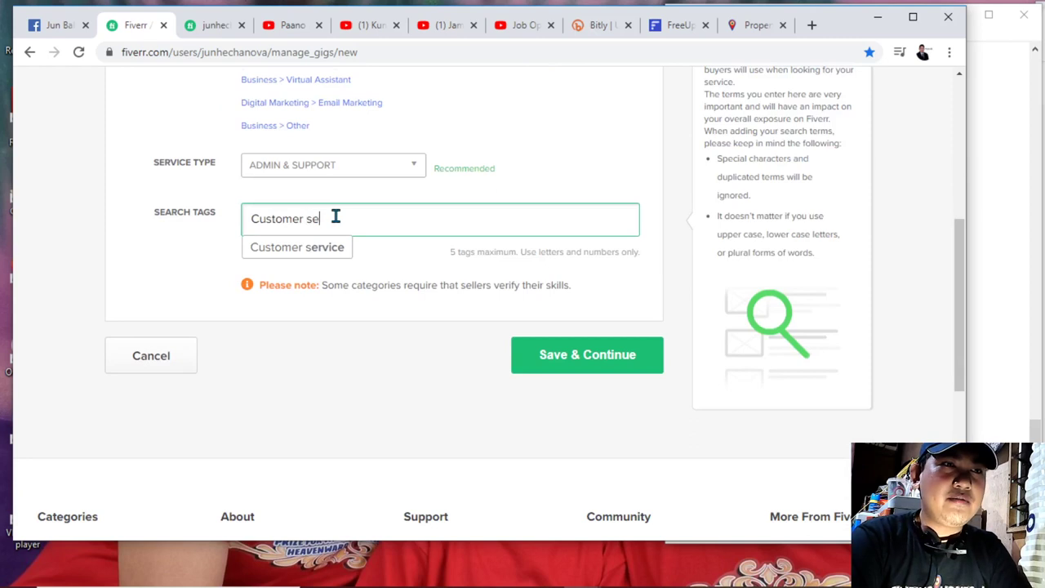
Add the search tags Customer service and Virtual assistant to the gig, and save the overview to continue to pricing.
{"action": "left_click", "coordinate": [327, 246]}
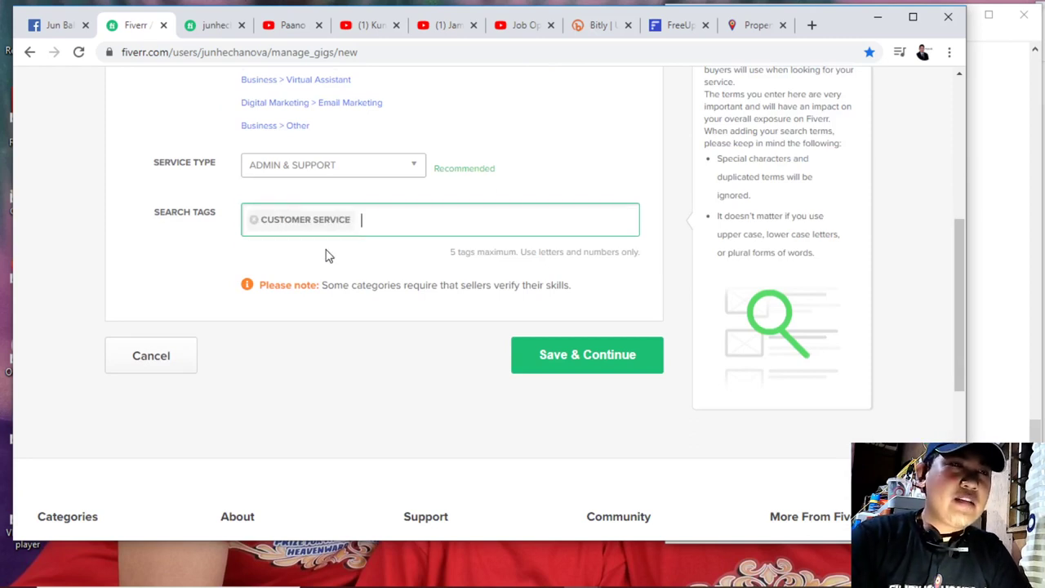
{"action": "scroll", "coordinate": [340, 255], "scroll_direction": "up", "scroll_amount": 1}
{"action": "scroll", "coordinate": [340, 254], "scroll_direction": "up", "scroll_amount": 1}
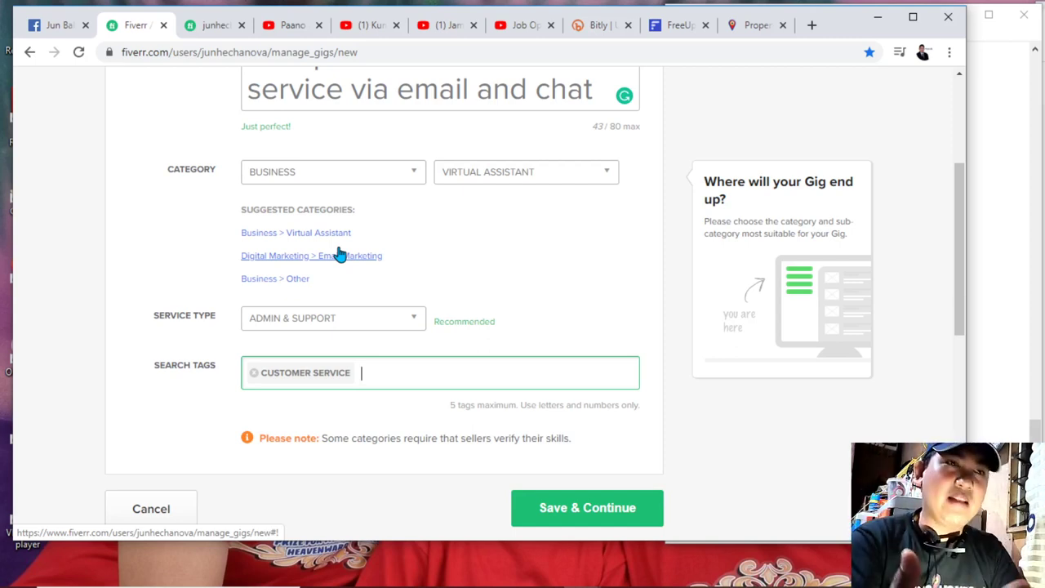
{"action": "type", "text": "Vi"}
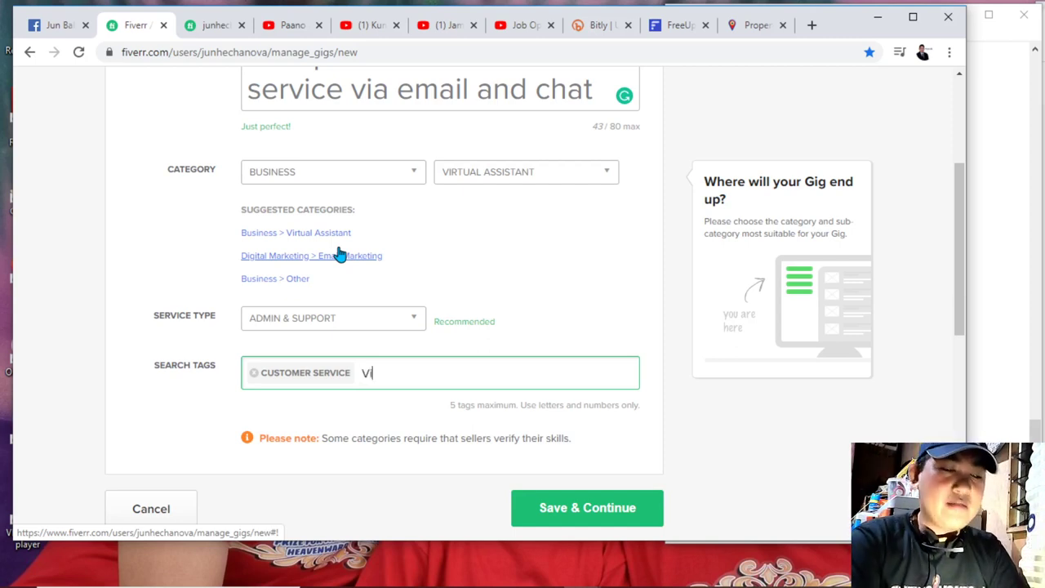
{"action": "type", "text": "rtual assi"}
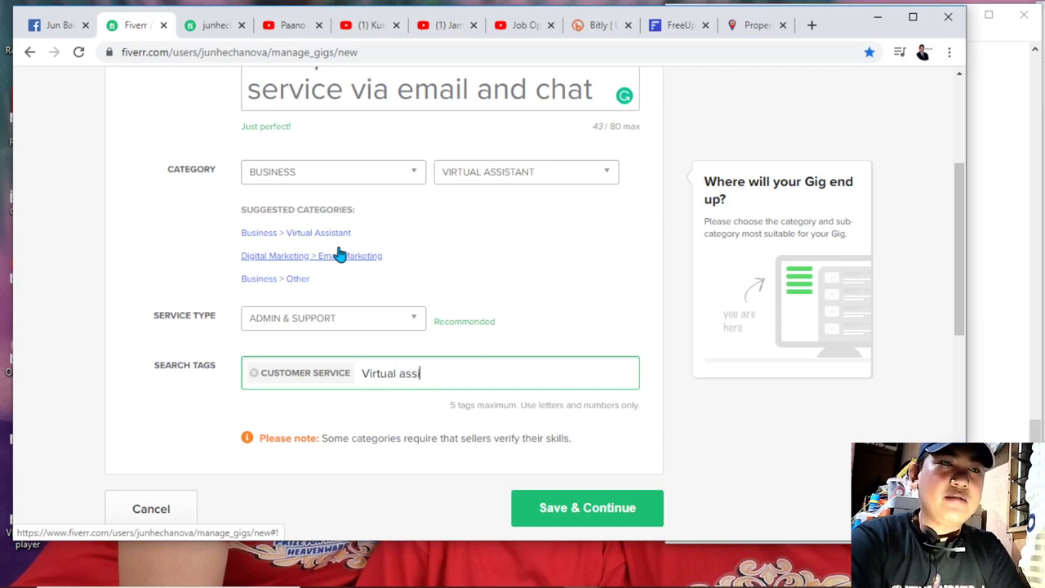
{"action": "type", "text": "stant"}
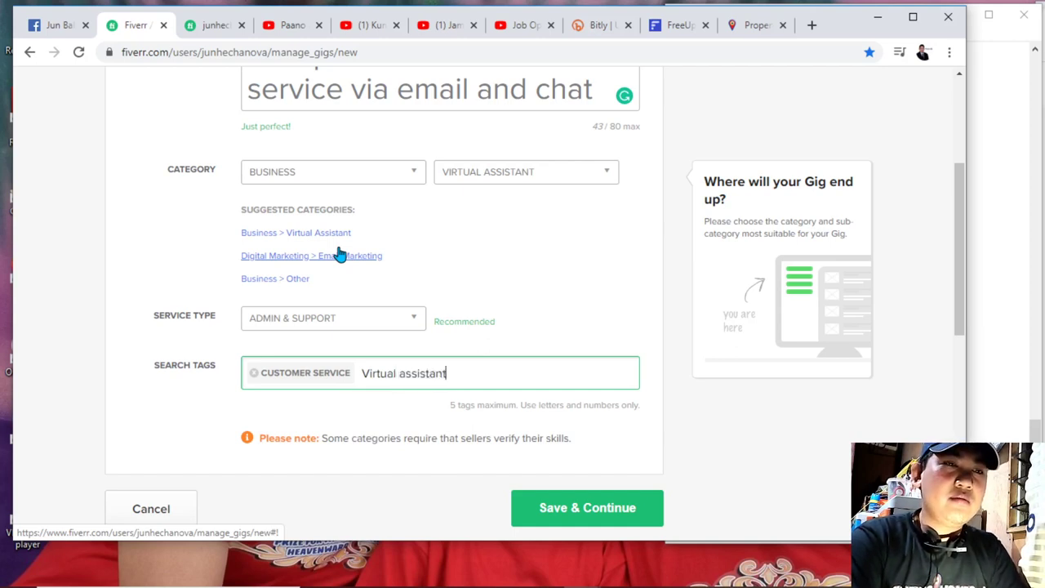
{"action": "key", "text": "Return"}
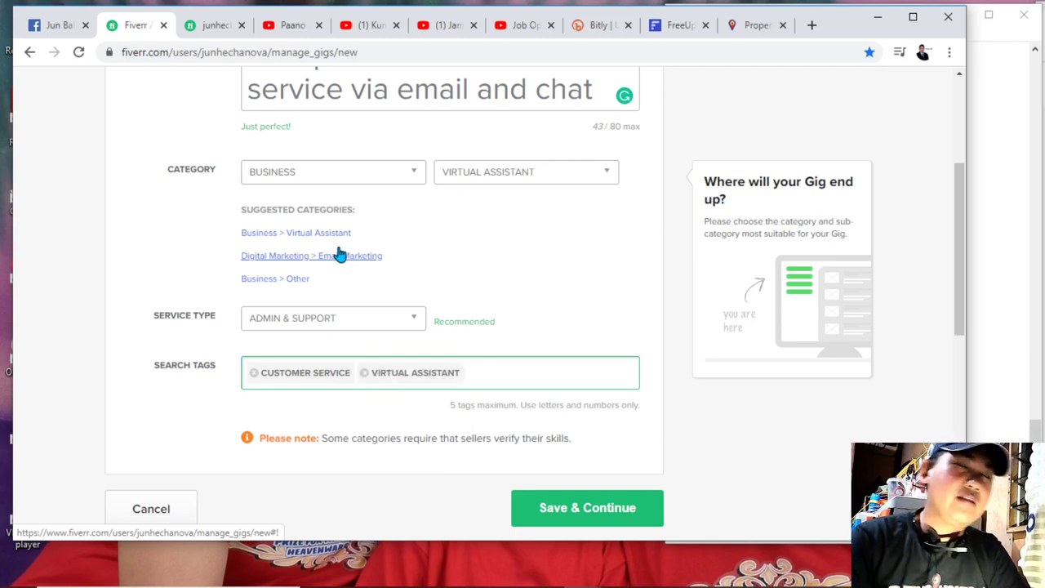
{"action": "scroll", "coordinate": [485, 308], "scroll_direction": "down", "scroll_amount": 2}
{"action": "left_click", "coordinate": [569, 360]}
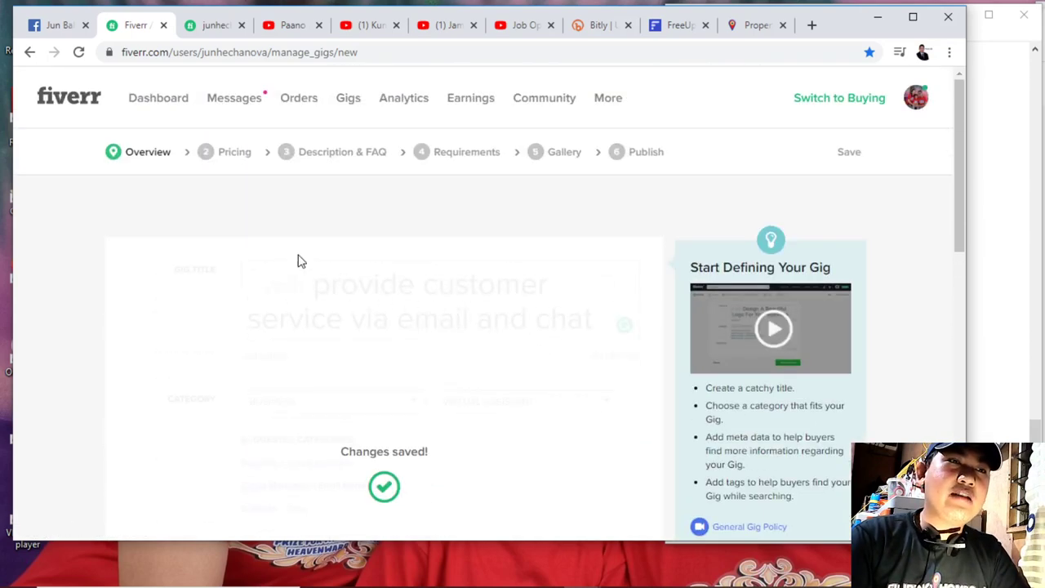
Enable all three packages (Basic, Standard and Premium) for the gig and dismiss the introductory pop-up.
{"action": "scroll", "coordinate": [414, 305], "scroll_direction": "down", "scroll_amount": 1}
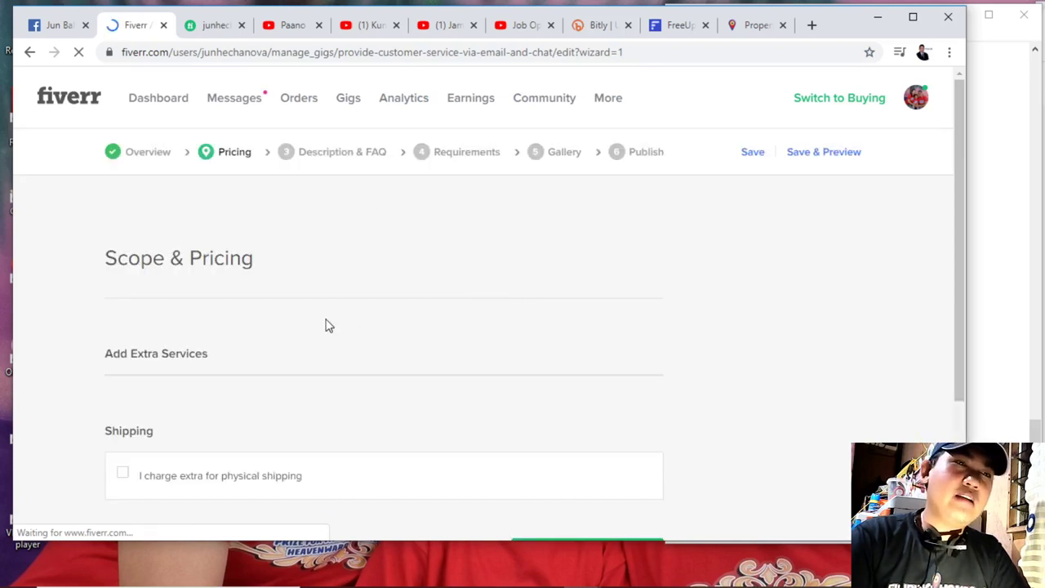
{"action": "scroll", "coordinate": [315, 327], "scroll_direction": "down", "scroll_amount": 2}
{"action": "mouse_move", "coordinate": [188, 301]}
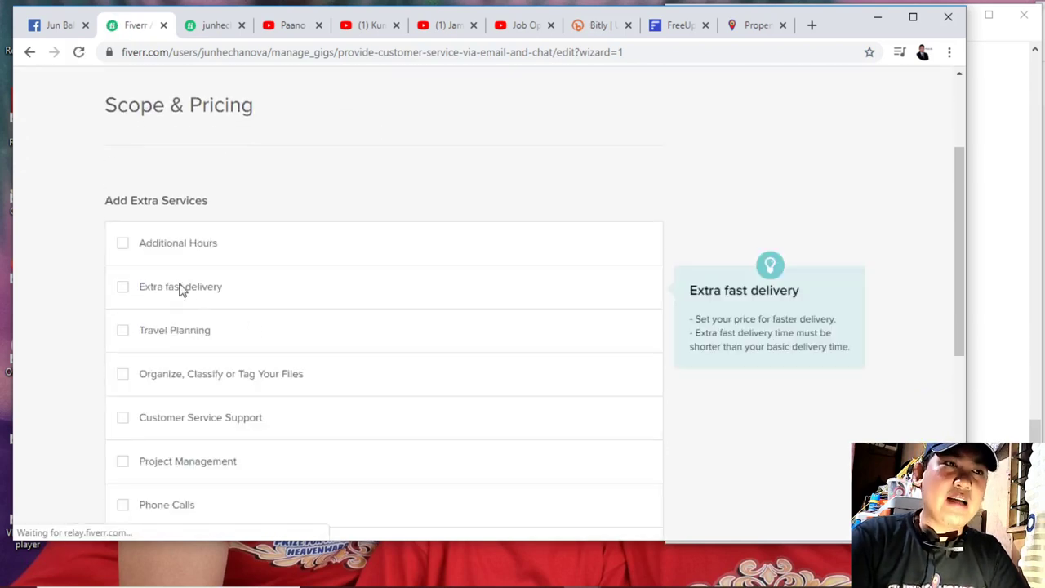
{"action": "scroll", "coordinate": [196, 278], "scroll_direction": "up", "scroll_amount": 2}
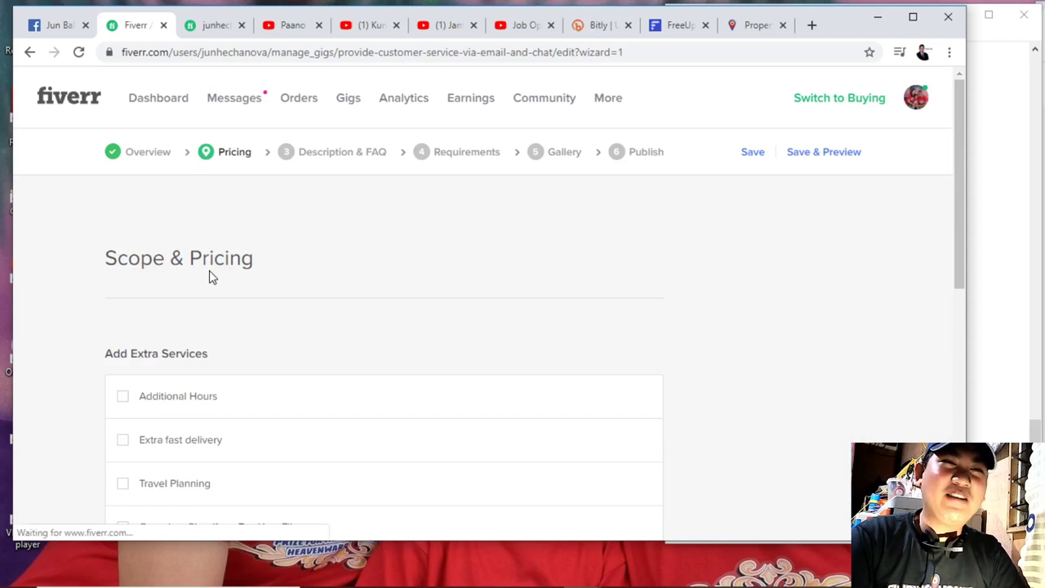
{"action": "scroll", "coordinate": [209, 275], "scroll_direction": "down", "scroll_amount": 2}
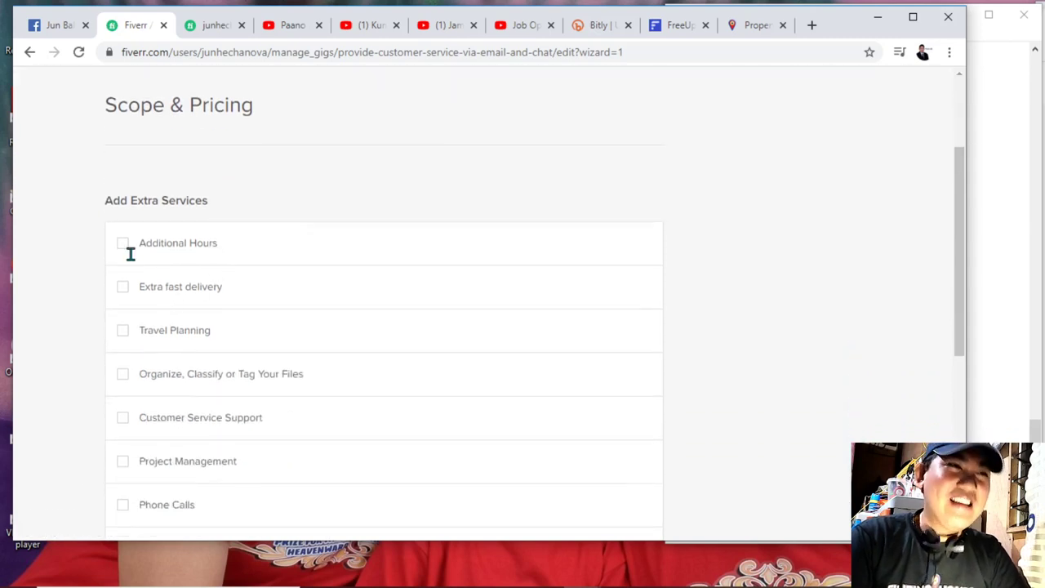
{"action": "scroll", "coordinate": [466, 302], "scroll_direction": "down", "scroll_amount": 1}
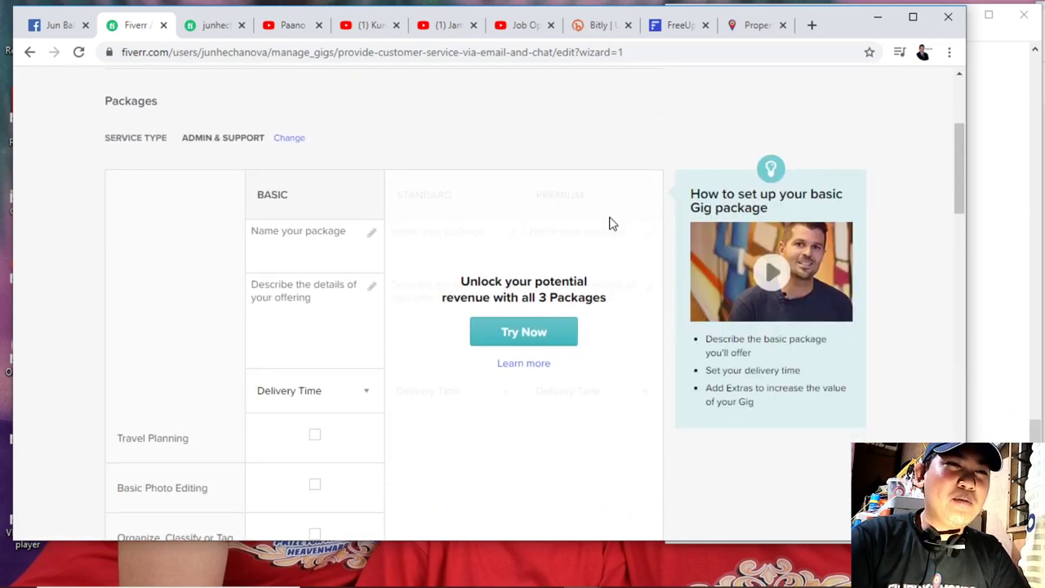
{"action": "scroll", "coordinate": [742, 159], "scroll_direction": "up", "scroll_amount": 2}
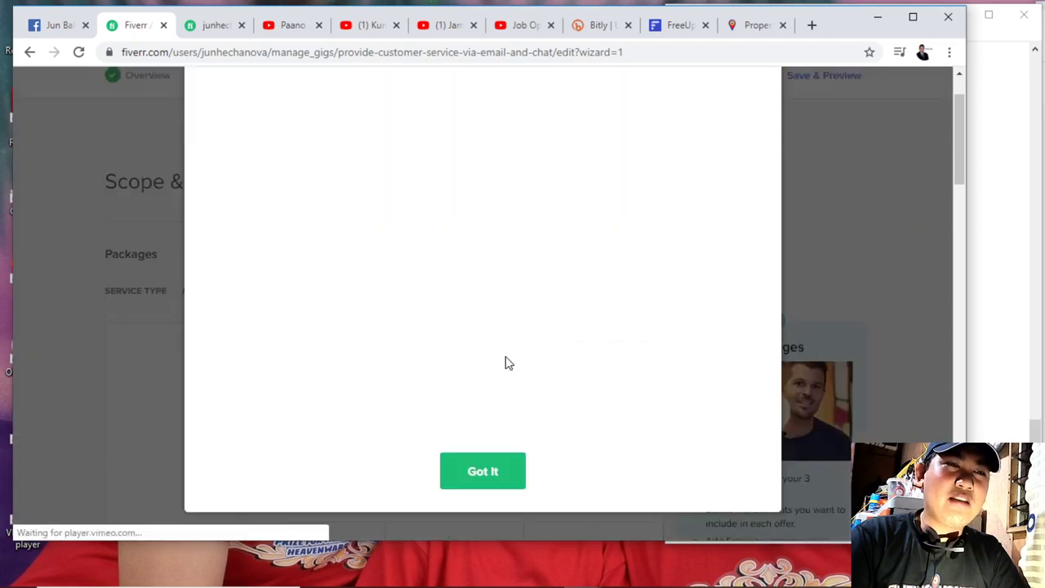
{"action": "key", "text": "Escape"}
{"action": "scroll", "coordinate": [343, 302], "scroll_direction": "down", "scroll_amount": 2}
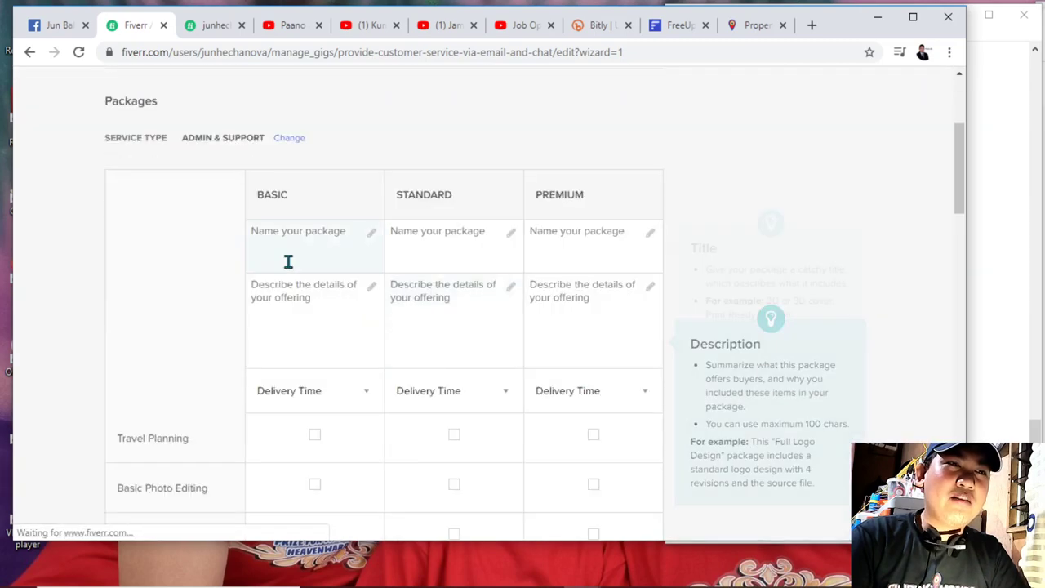
Set the package prices to $5 for Basic, $10 for Standard and $15 for Premium.
{"action": "scroll", "coordinate": [293, 335], "scroll_direction": "down", "scroll_amount": 6}
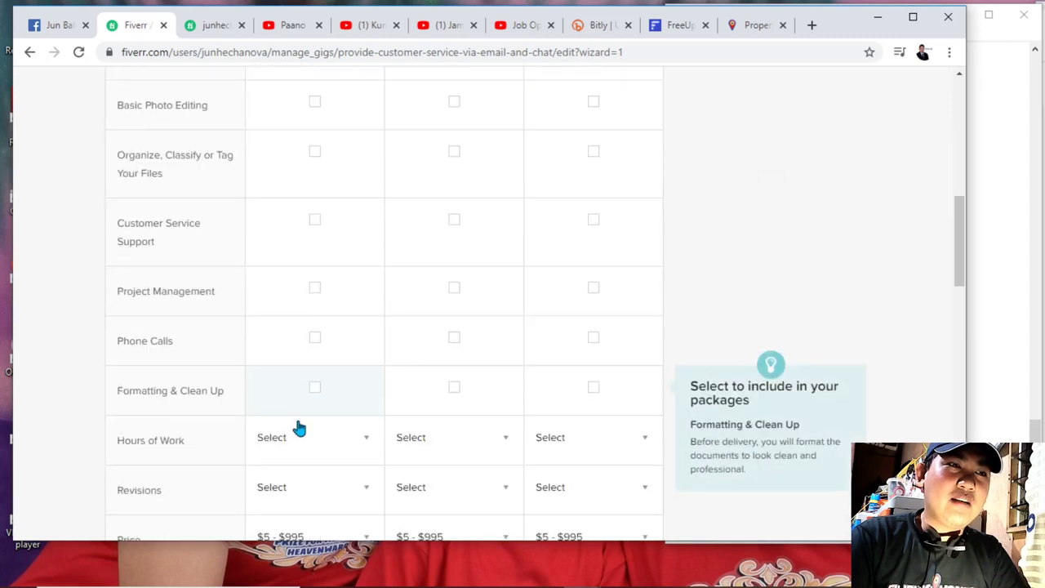
{"action": "left_click", "coordinate": [274, 396]}
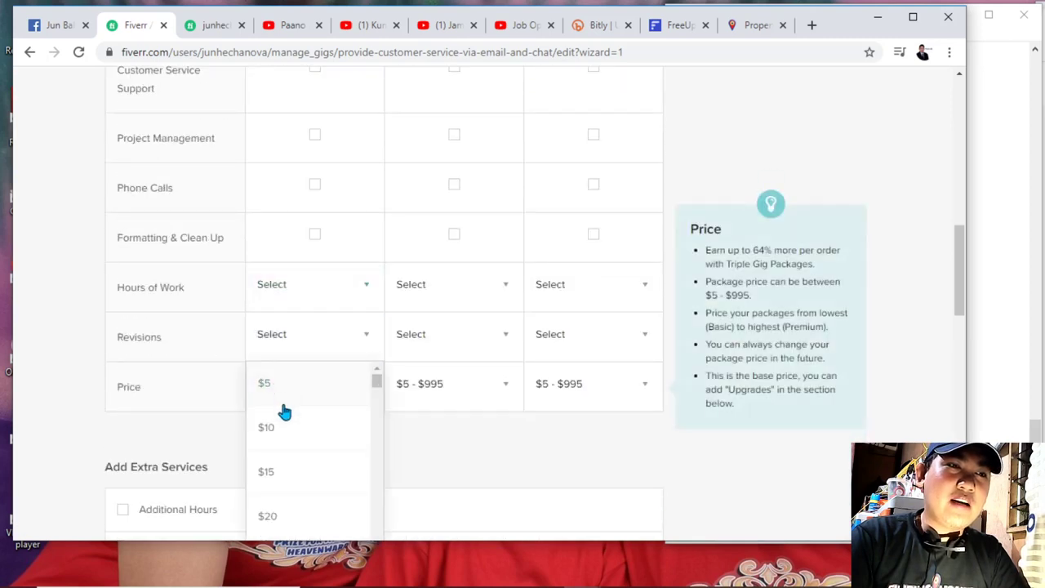
{"action": "left_click", "coordinate": [281, 398]}
{"action": "left_click", "coordinate": [431, 390]}
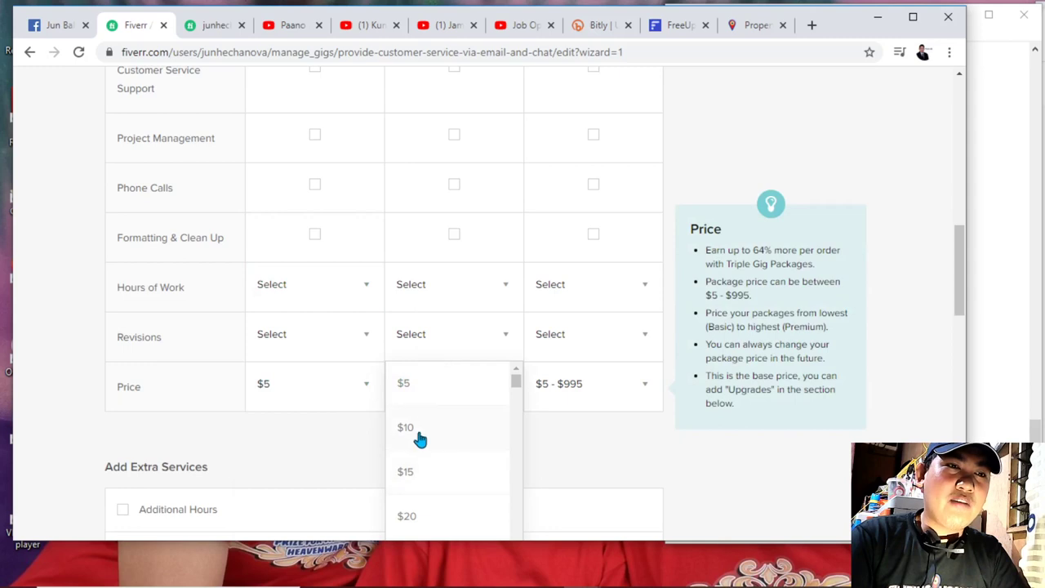
{"action": "left_click", "coordinate": [416, 433]}
{"action": "left_click", "coordinate": [595, 397]}
{"action": "scroll", "coordinate": [595, 404], "scroll_direction": "down", "scroll_amount": 1}
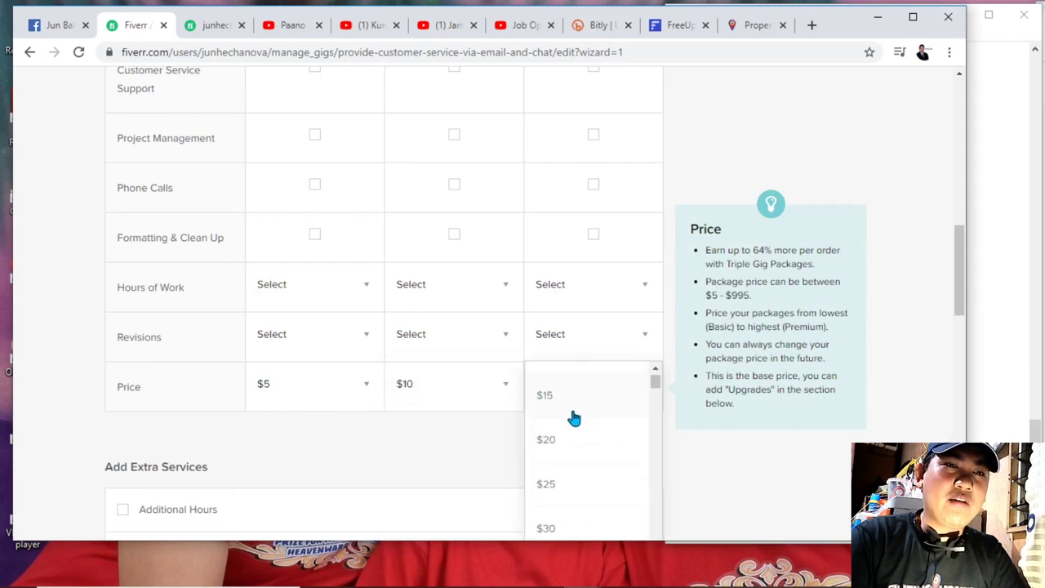
{"action": "left_click", "coordinate": [569, 413]}
Name both the Basic and the Standard package "Customer Service".
{"action": "scroll", "coordinate": [513, 410], "scroll_direction": "up", "scroll_amount": 6}
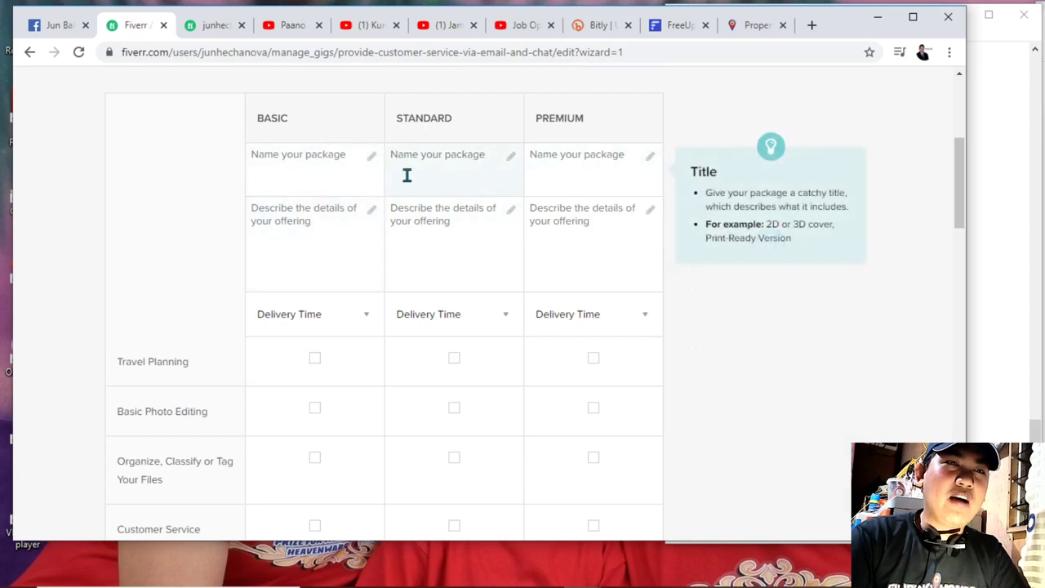
{"action": "left_click", "coordinate": [319, 169]}
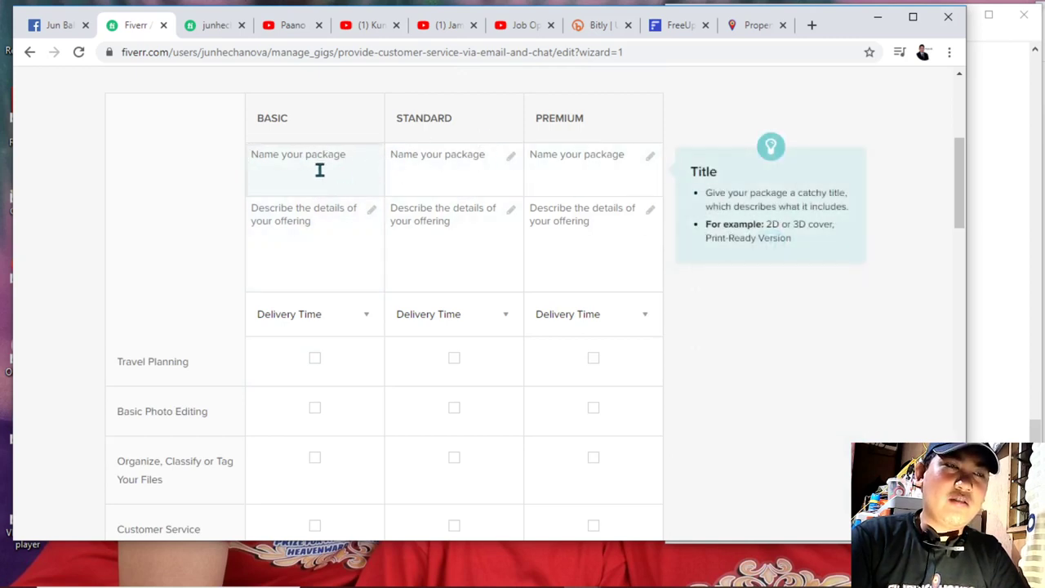
{"action": "type", "text": "Customer Service"}
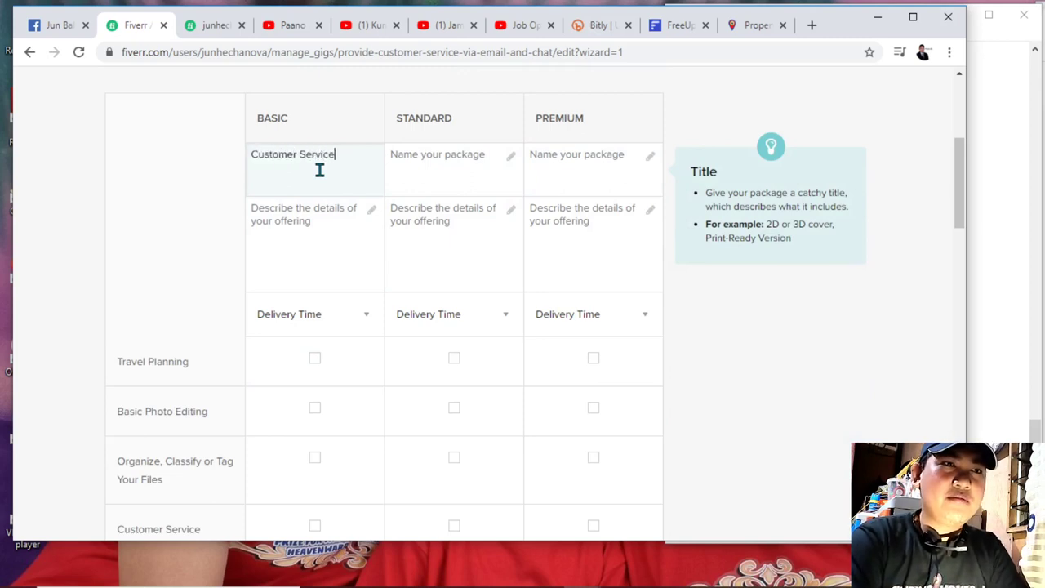
{"action": "left_click", "coordinate": [413, 171]}
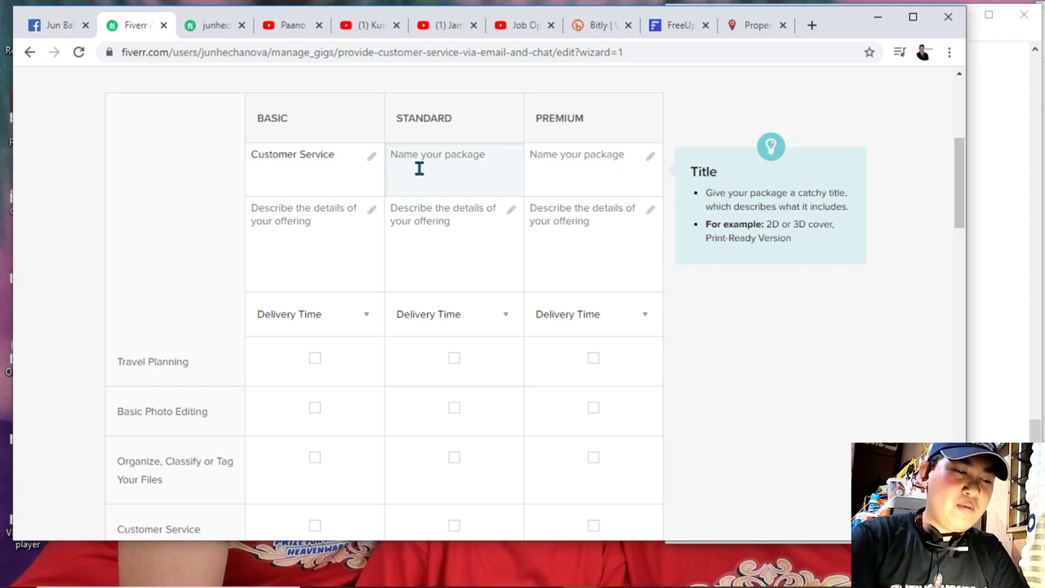
{"action": "type", "text": "Customer Service"}
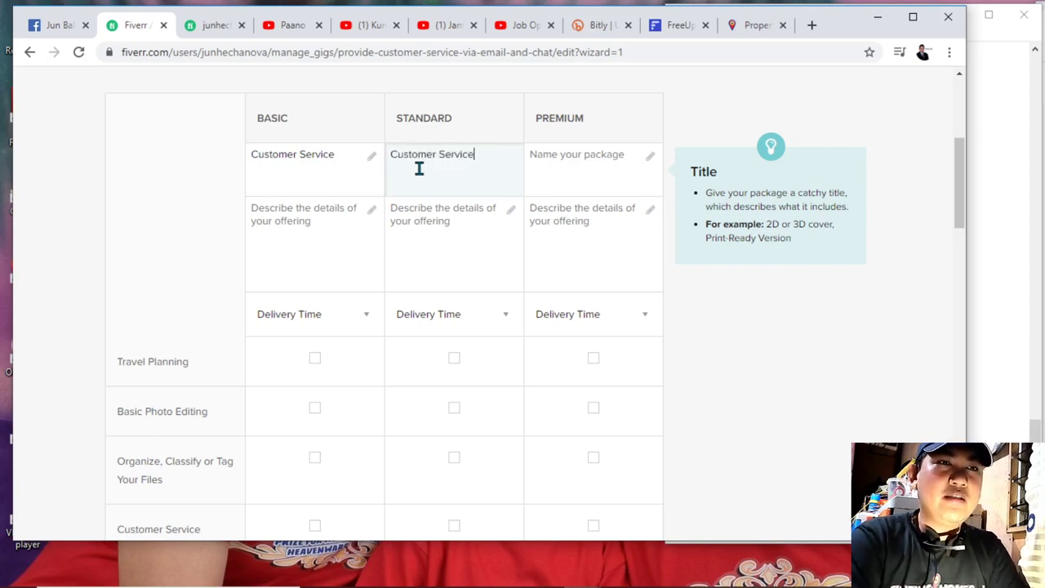
Describe the Basic package as "Customer Service" and the Standard package as "Customer Service + Admin support".
{"action": "triple_click", "coordinate": [327, 156]}
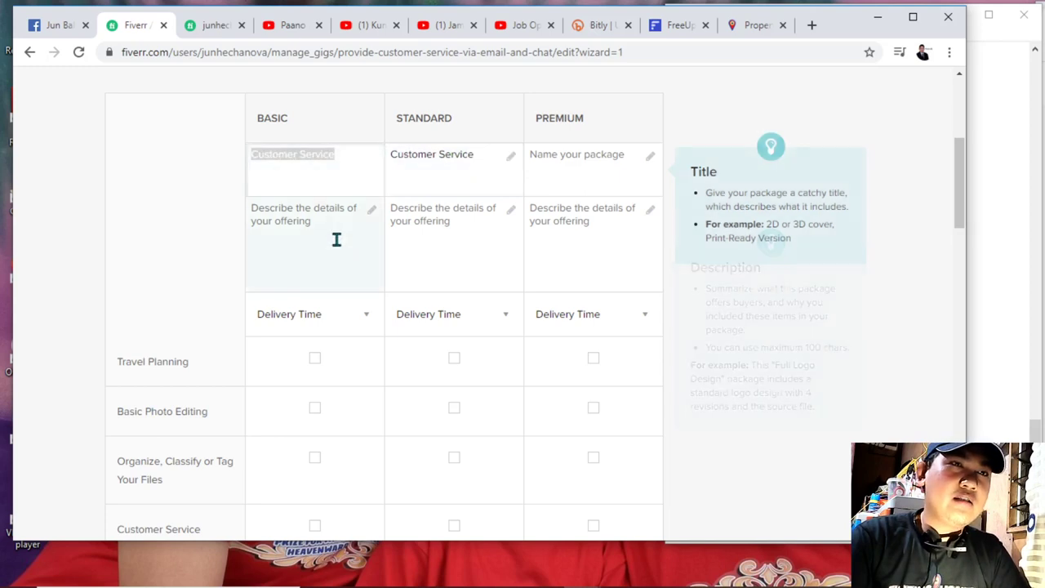
{"action": "left_click", "coordinate": [336, 239]}
{"action": "type", "text": "Customer Service"}
{"action": "left_click", "coordinate": [441, 221]}
{"action": "type", "text": "Customer Service"}
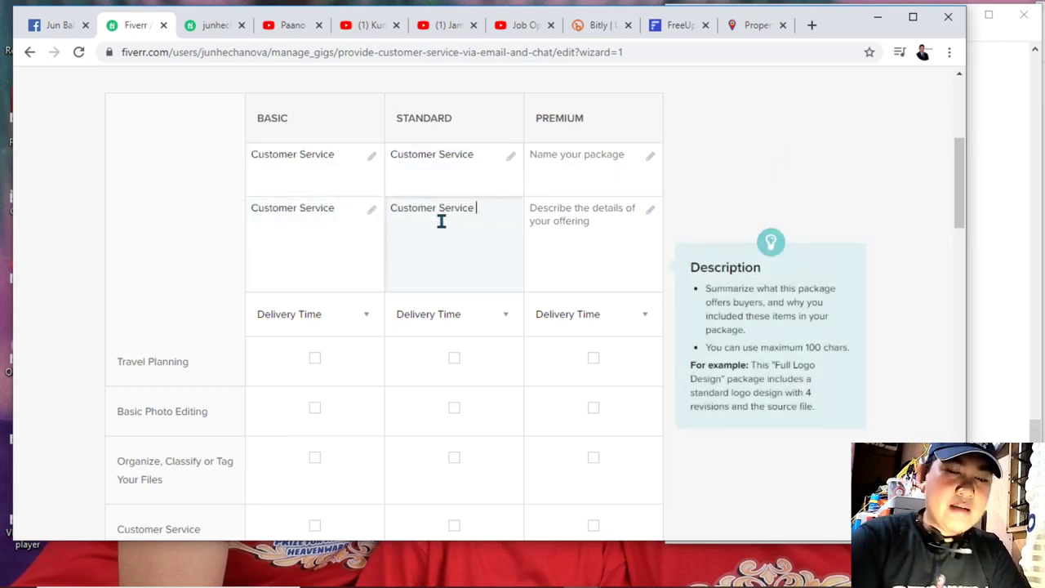
{"action": "type", "text": "+ Ad"}
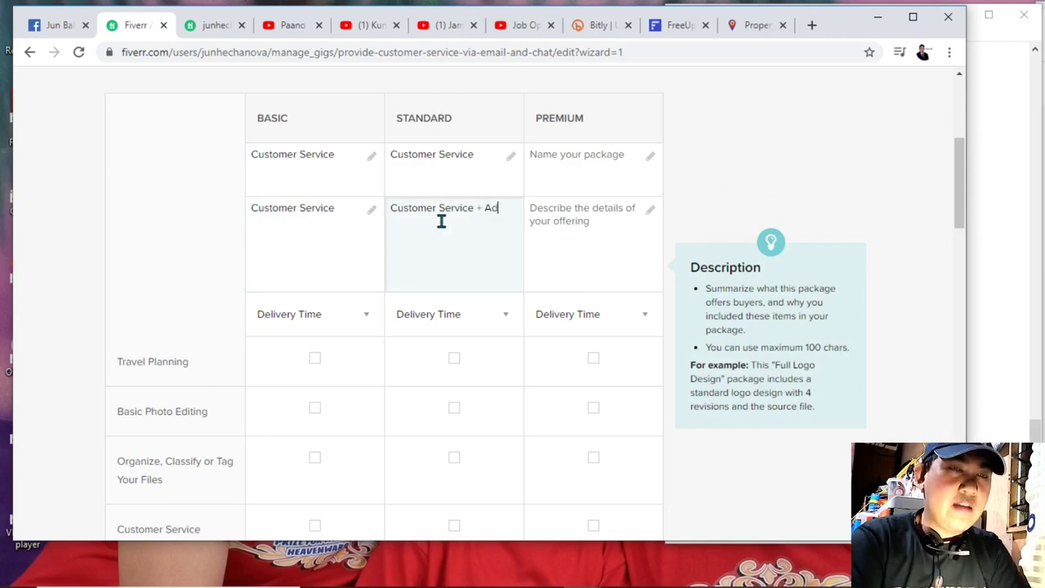
{"action": "type", "text": "min support"}
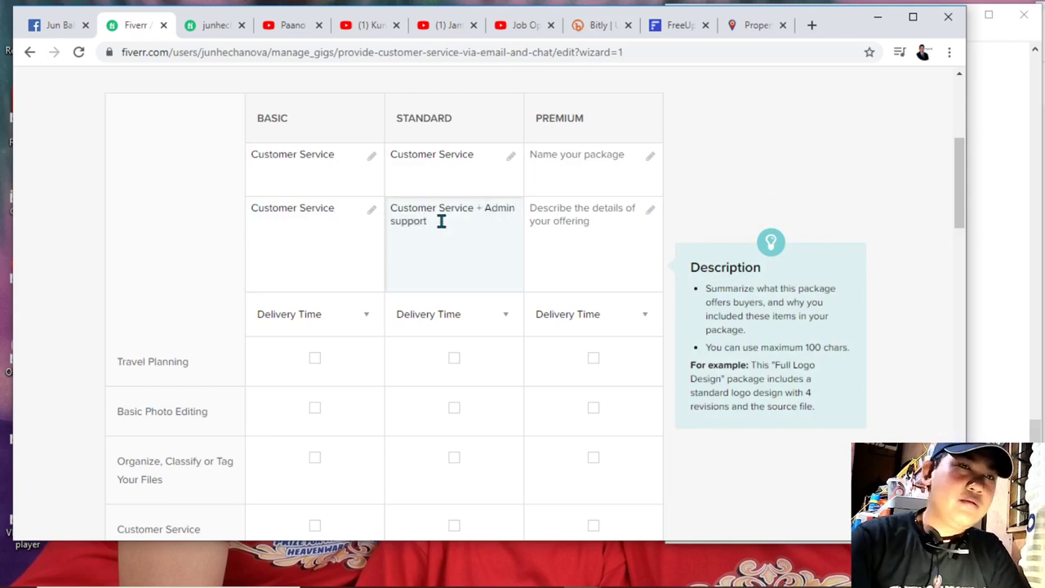
Rename the Basic package as "Virtual Assistant Package1".
{"action": "left_click", "coordinate": [329, 175]}
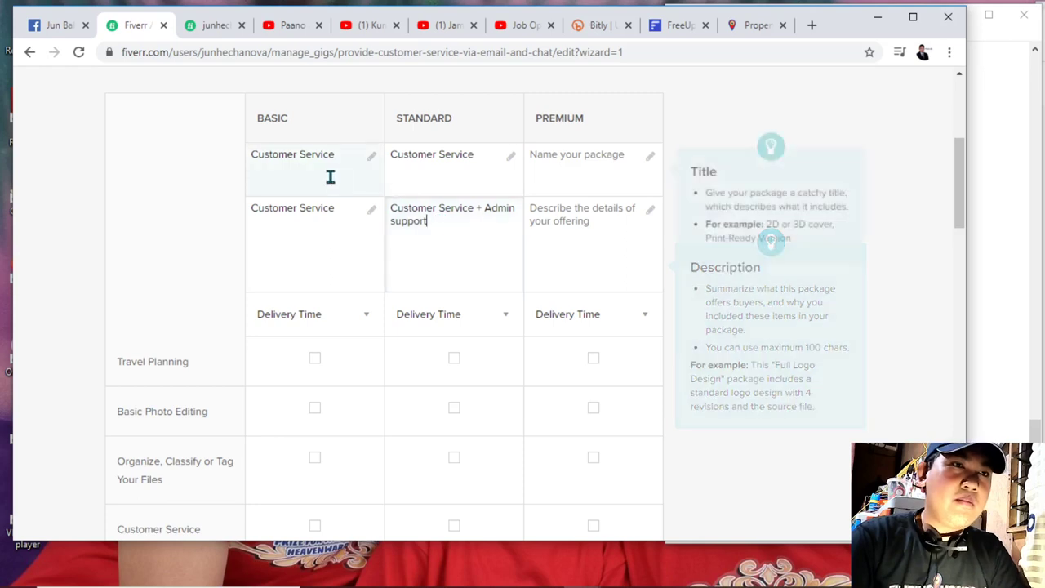
{"action": "triple_click", "coordinate": [331, 161]}
{"action": "type", "text": "Vi"}
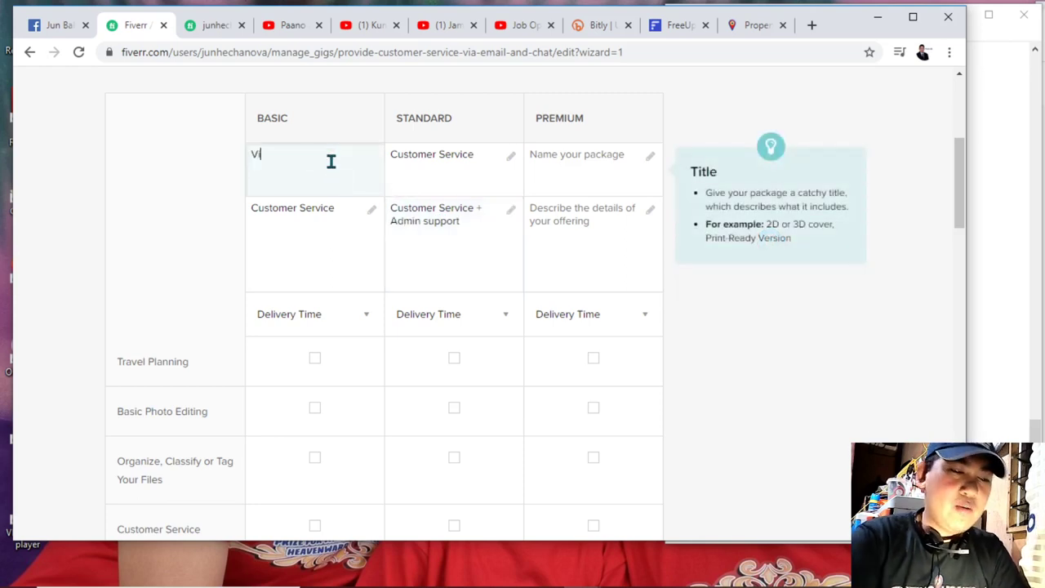
{"action": "type", "text": "rtual "}
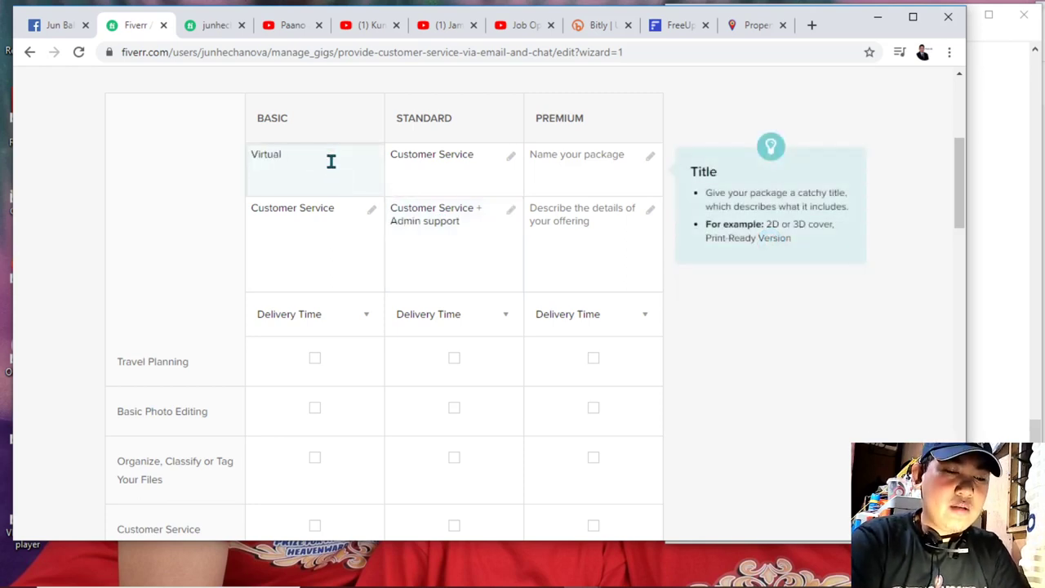
{"action": "type", "text": "Assistant"}
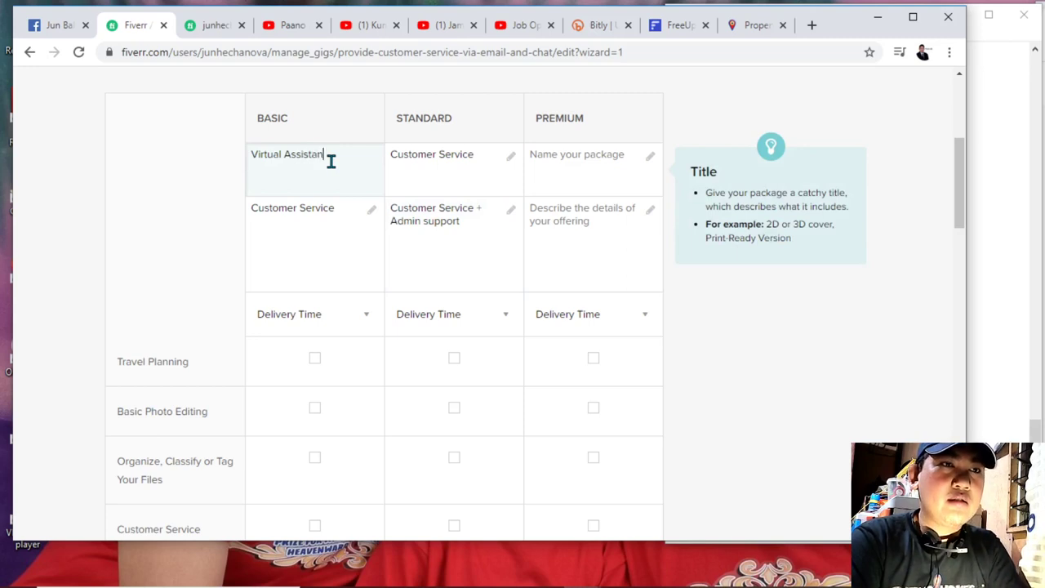
{"action": "type", "text": " package1"}
{"action": "left_click", "coordinate": [329, 157]}
{"action": "type", "text": "P"}
Copy the Basic package's name into the Standard and Premium names, appending 2 and 3 respectively.
{"action": "key", "text": "ctrl+a"}
{"action": "key", "text": "ctrl+c"}
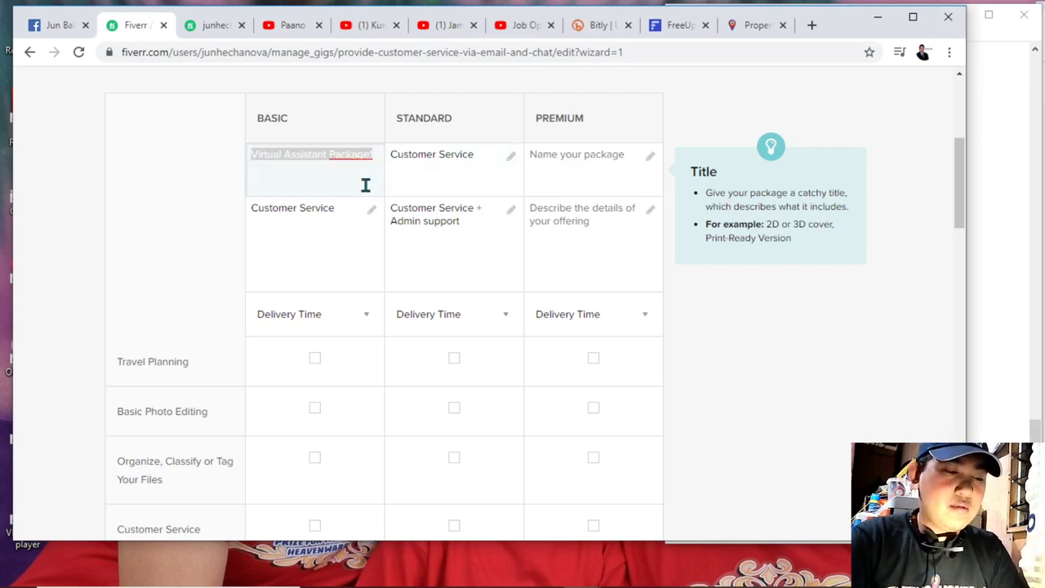
{"action": "left_click_drag", "start_coordinate": [481, 155], "coordinate": [318, 156]}
{"action": "key", "text": "ctrl+v"}
{"action": "type", "text": "2"}
{"action": "left_click", "coordinate": [573, 170]}
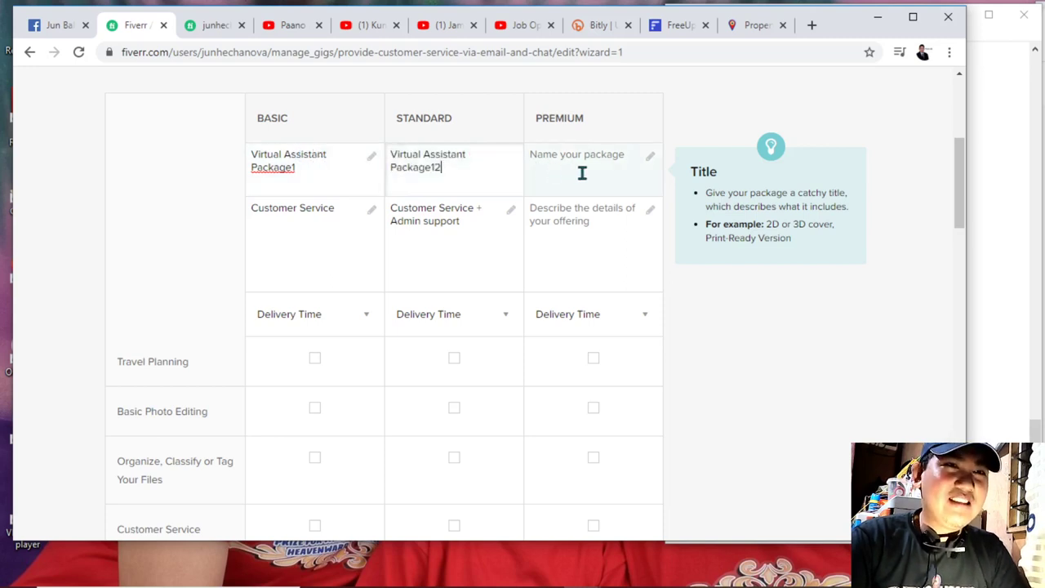
{"action": "key", "text": "ctrl+v"}
{"action": "type", "text": "3"}
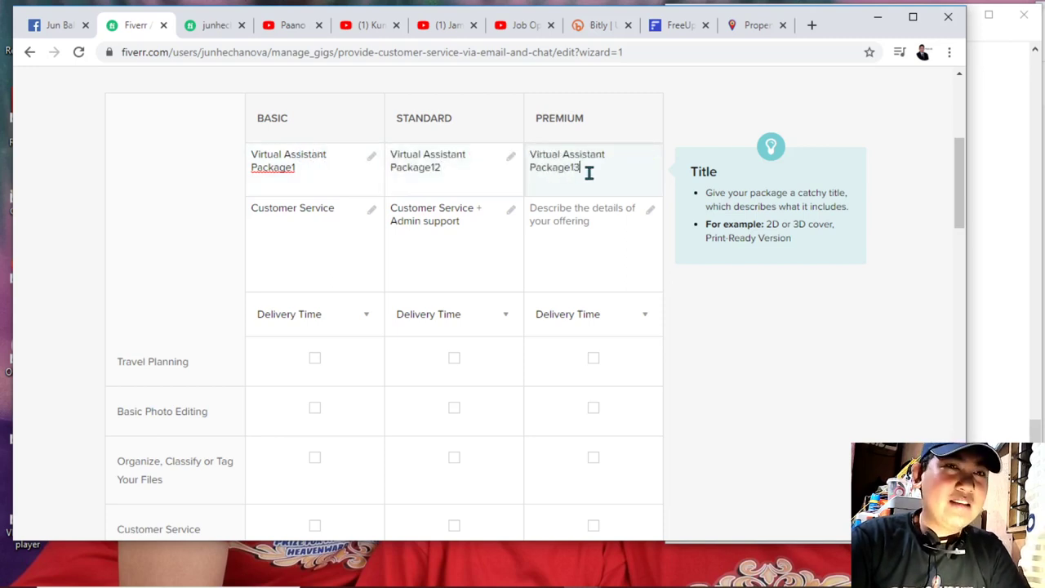
Correct the Premium package's name to "Virtual Assistant Package3" and the Standard package's name to "Virtual Assistant Package2".
{"action": "left_click", "coordinate": [496, 237]}
{"action": "key", "text": "BackSpace"}
{"action": "key", "text": "BackSpace"}
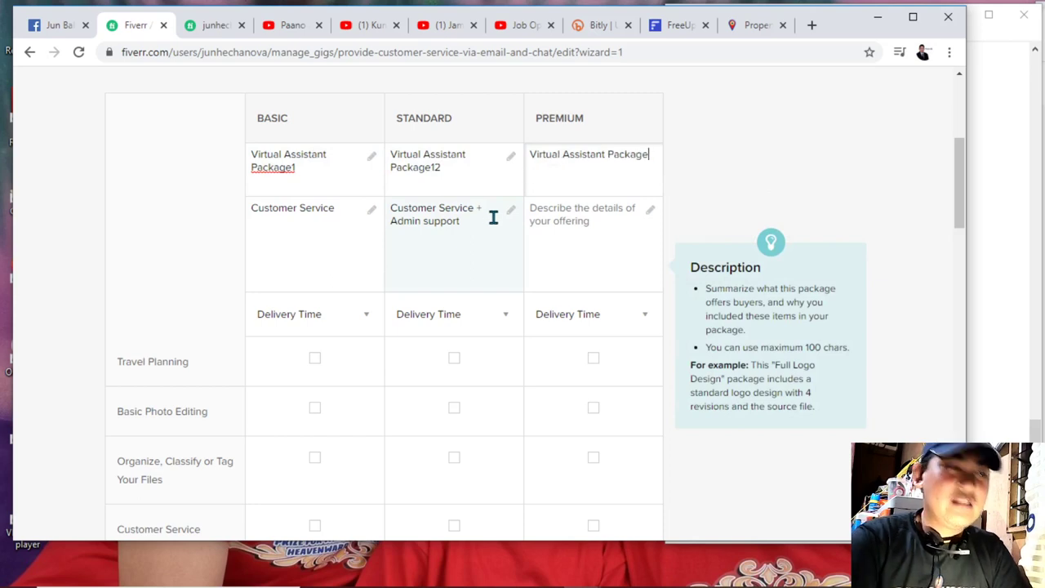
{"action": "type", "text": "3"}
{"action": "left_click", "coordinate": [479, 210]}
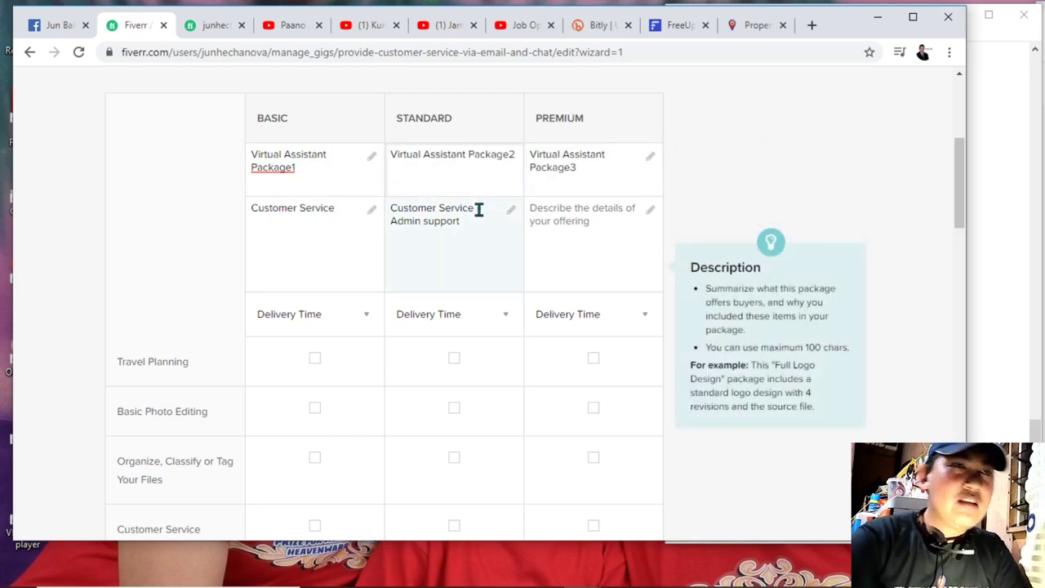
{"action": "type", "text": "+"}
Copy the Standard package's description into the Premium description and append a "+" at its end.
{"action": "left_click", "coordinate": [597, 222]}
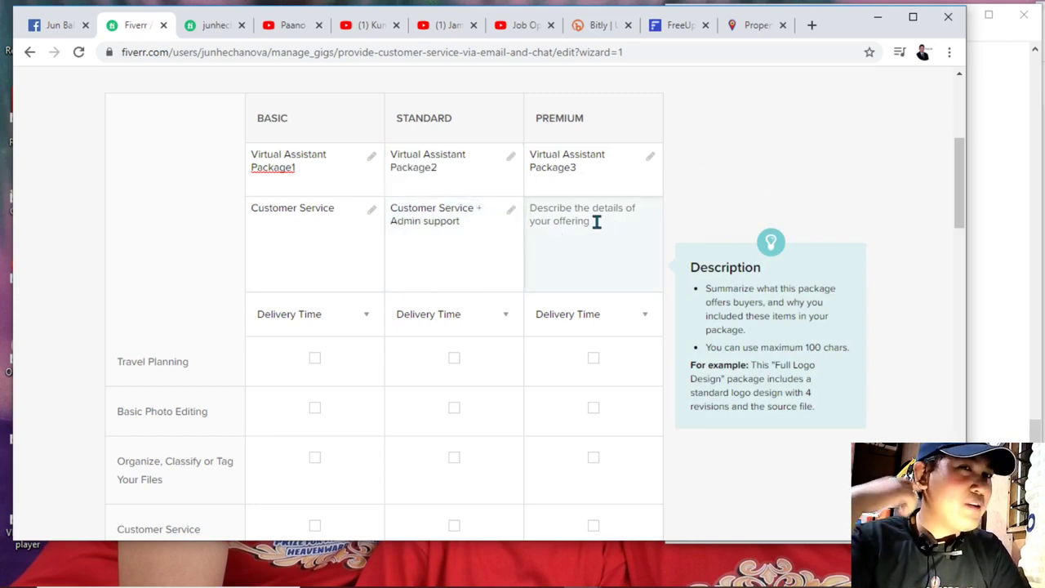
{"action": "left_click", "coordinate": [452, 234]}
{"action": "triple_click", "coordinate": [451, 223]}
{"action": "key", "text": "ctrl+c"}
{"action": "left_click", "coordinate": [539, 217]}
{"action": "key", "text": "ctrl+v"}
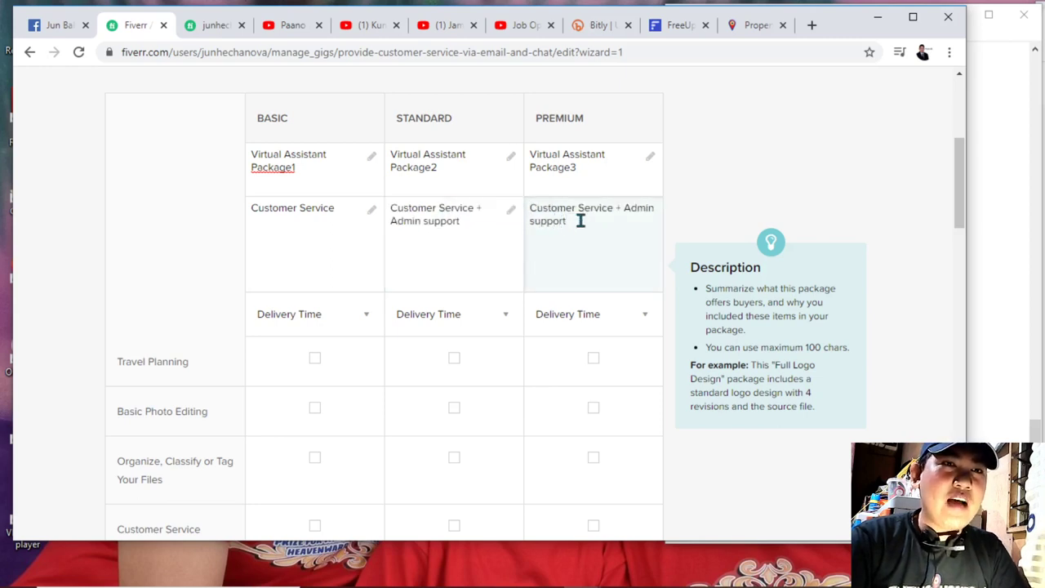
{"action": "type", "text": "+"}
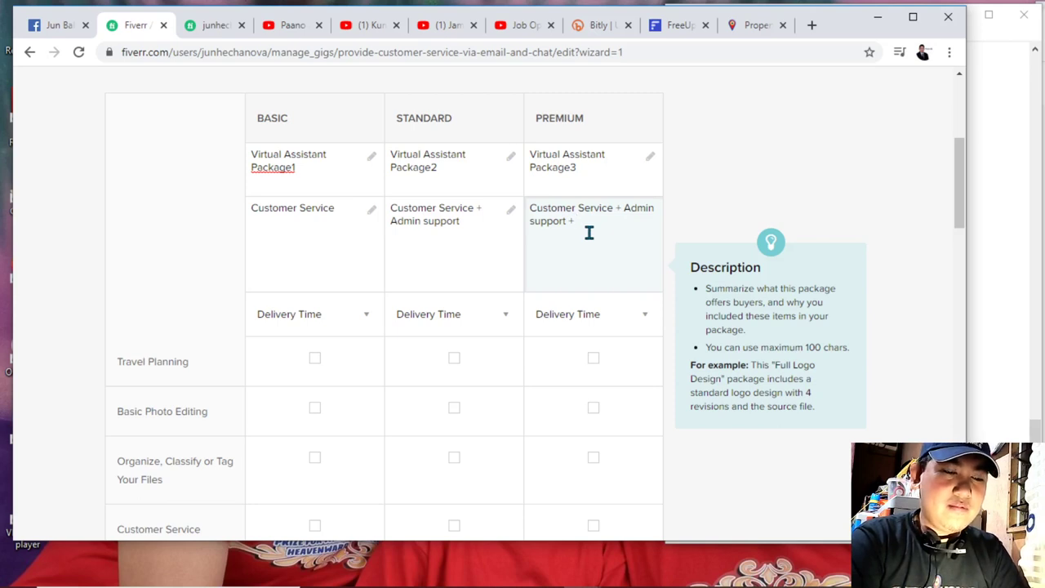
Complete the Premium package's description by adding "Data Entry" after the final plus sign.
{"action": "left_click", "coordinate": [572, 221]}
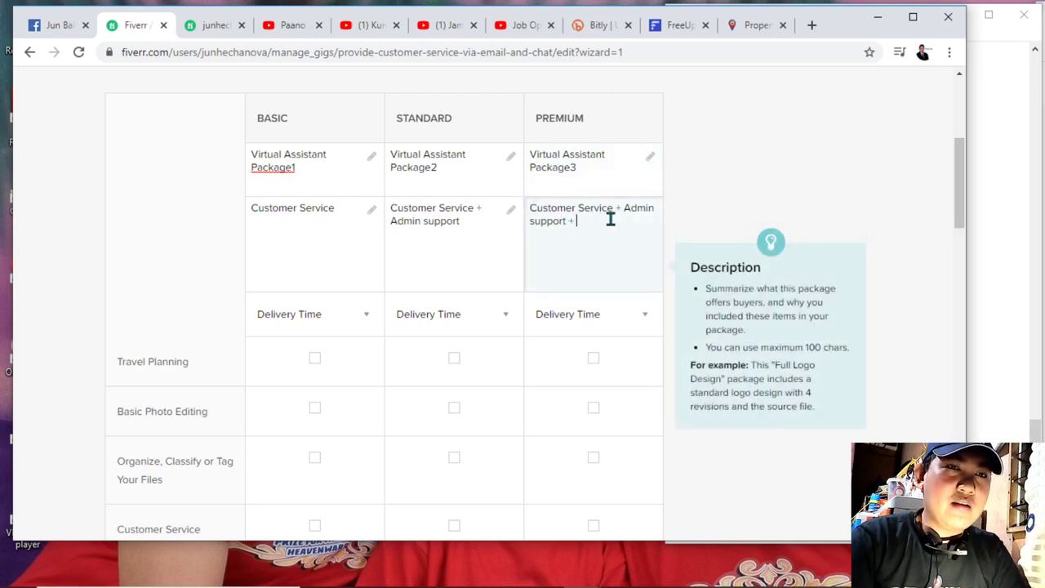
{"action": "scroll", "coordinate": [604, 228], "scroll_direction": "down", "scroll_amount": 5}
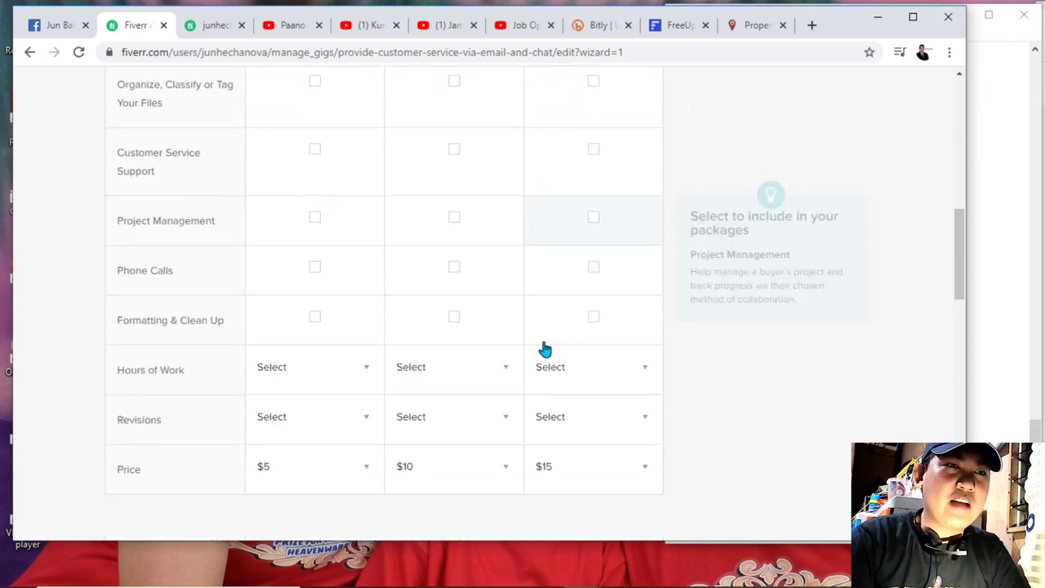
{"action": "scroll", "coordinate": [543, 348], "scroll_direction": "up", "scroll_amount": 5}
{"action": "left_click", "coordinate": [253, 211]}
{"action": "left_click", "coordinate": [471, 217]}
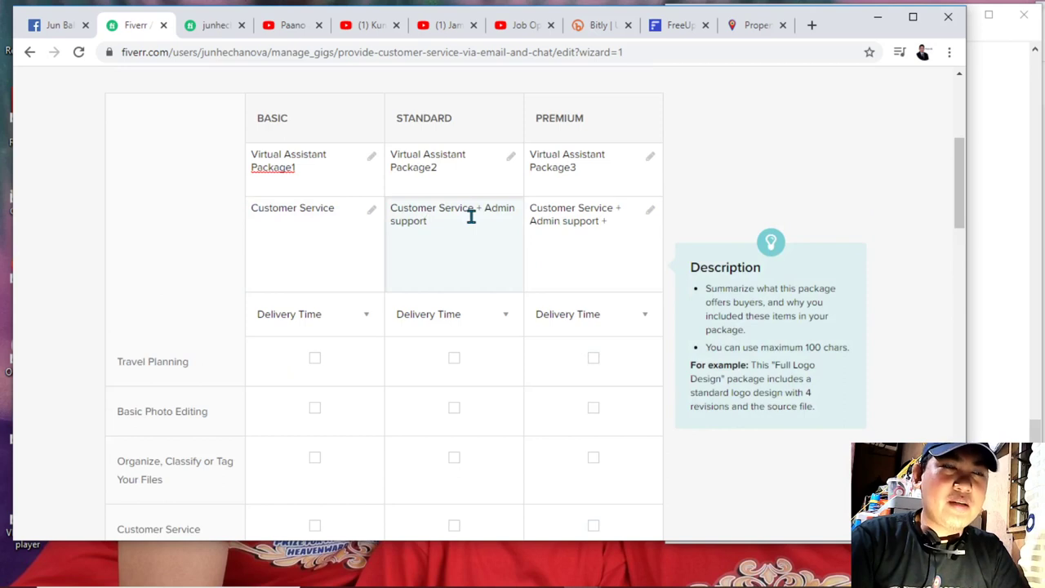
{"action": "left_click", "coordinate": [594, 225]}
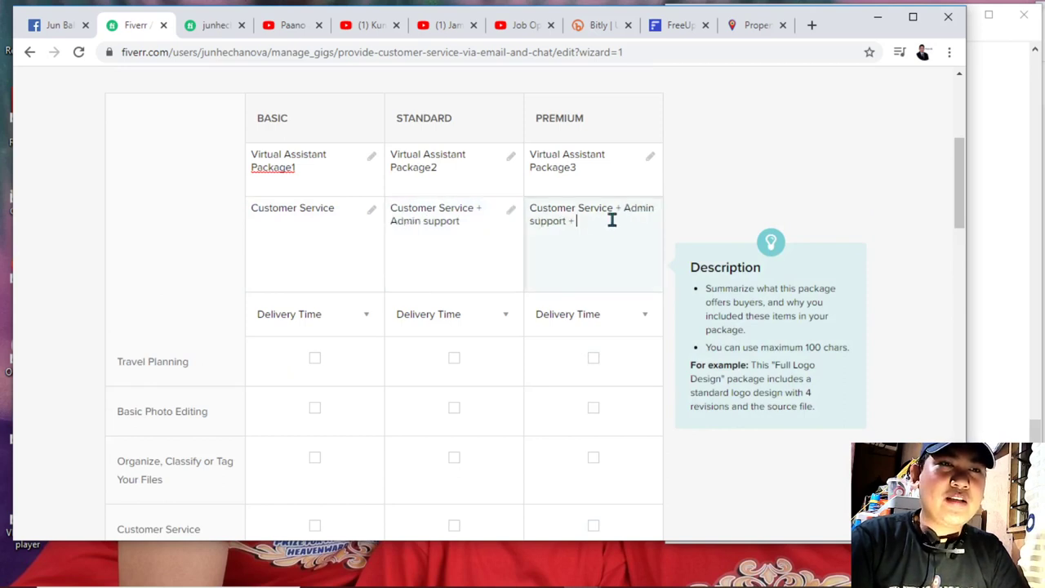
{"action": "type", "text": "Da"}
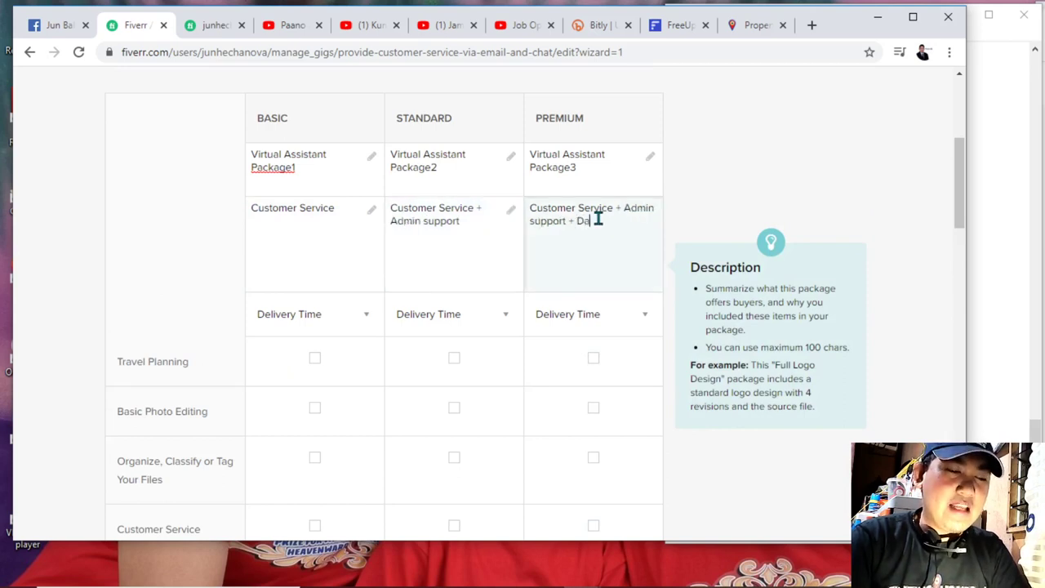
{"action": "type", "text": "ta Entry"}
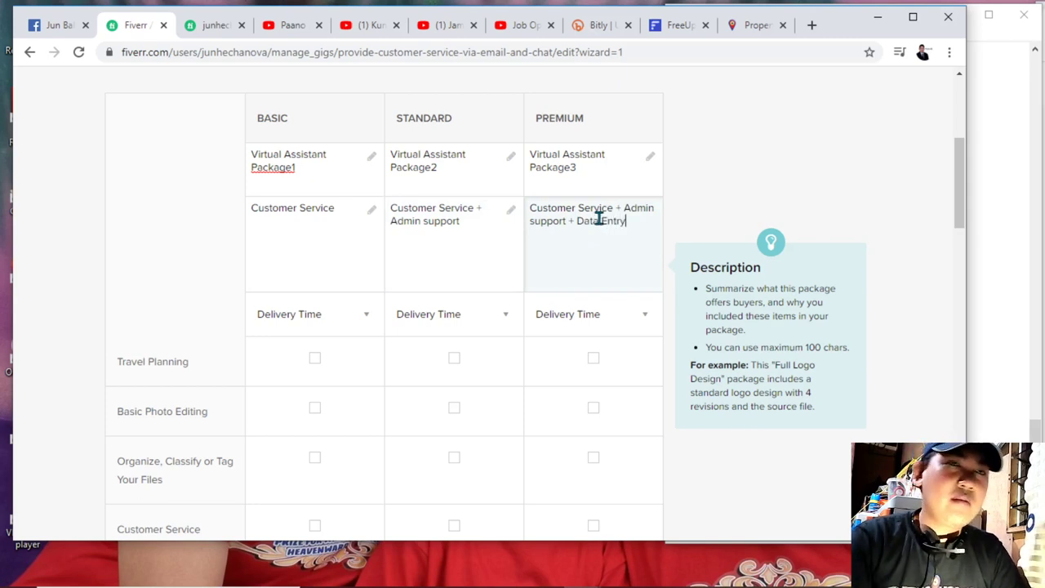
{"action": "left_click_drag", "start_coordinate": [637, 224], "coordinate": [513, 199]}
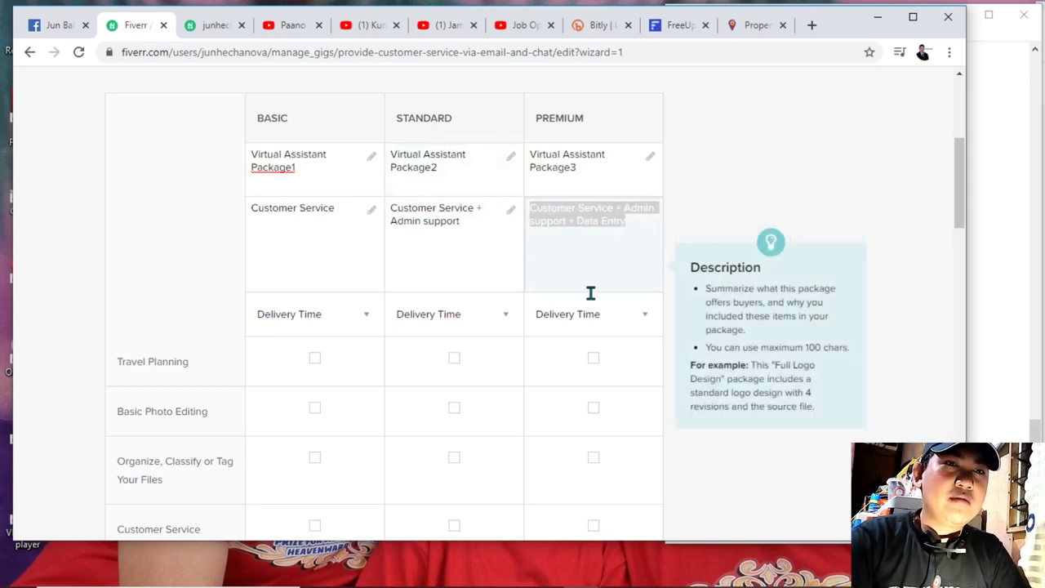
Set the delivery time to 3 days for Basic, 4 days for Standard and 5 days for Premium.
{"action": "scroll", "coordinate": [541, 318], "scroll_direction": "down", "scroll_amount": 2}
{"action": "left_click", "coordinate": [354, 166]}
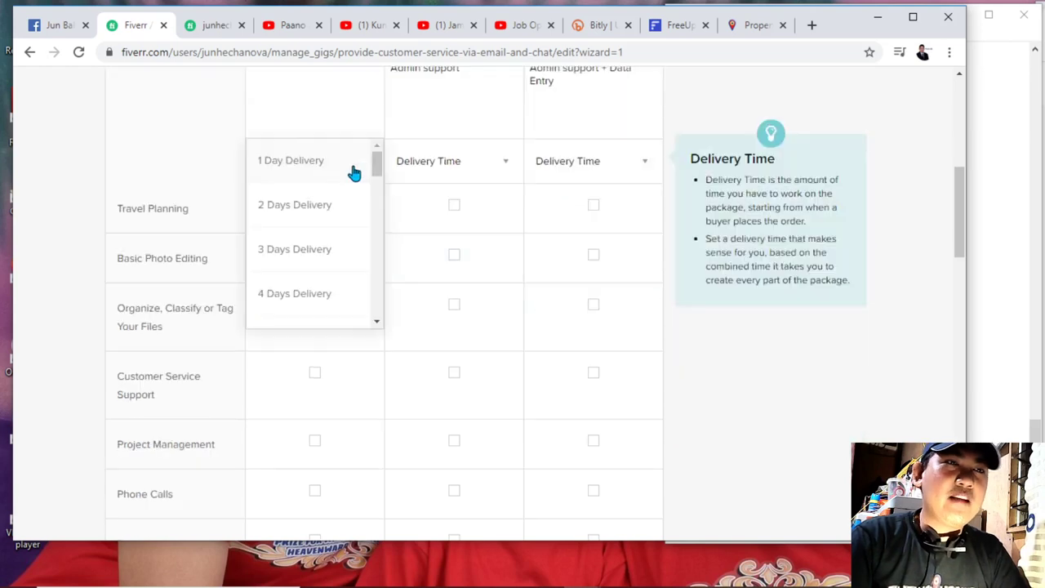
{"action": "scroll", "coordinate": [306, 256], "scroll_direction": "up", "scroll_amount": 1}
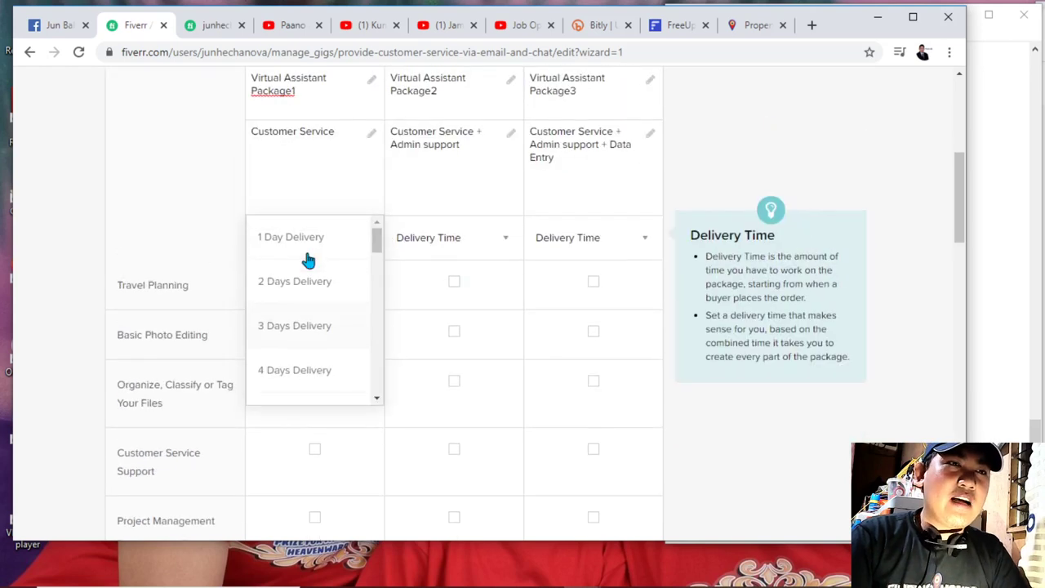
{"action": "scroll", "coordinate": [306, 260], "scroll_direction": "up", "scroll_amount": 1}
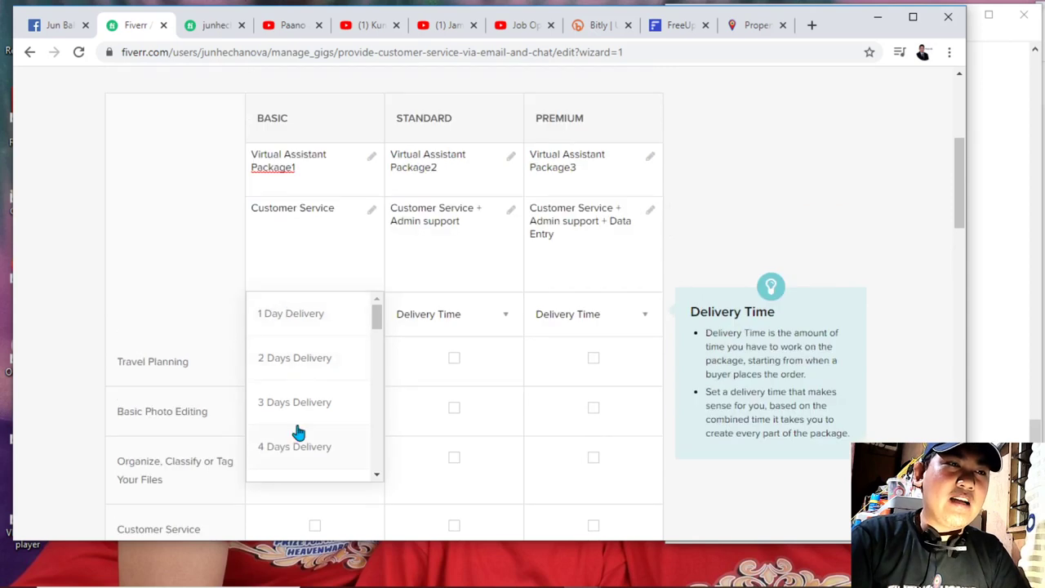
{"action": "left_click", "coordinate": [297, 412]}
{"action": "left_click", "coordinate": [489, 315]}
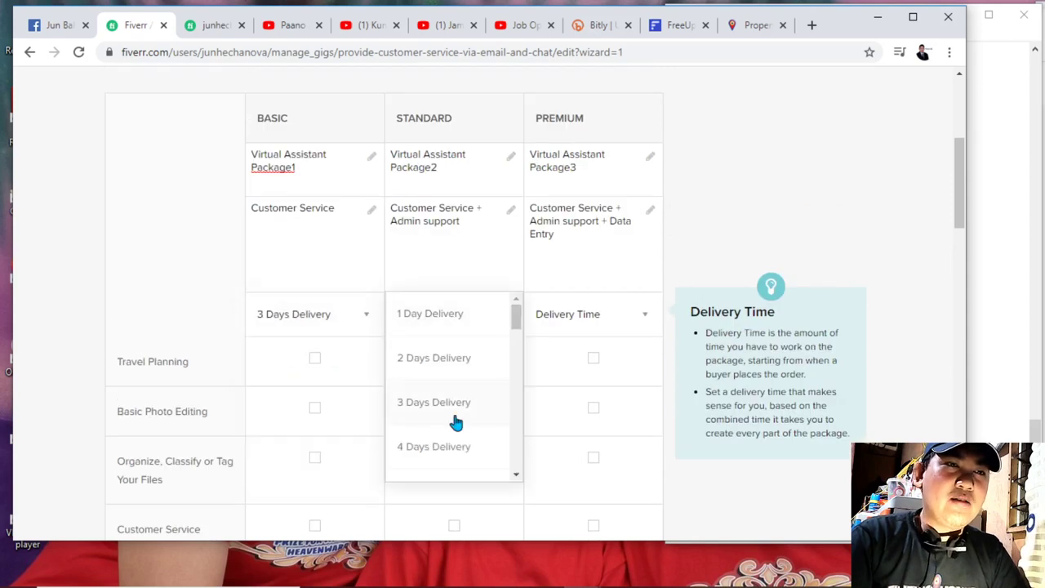
{"action": "scroll", "coordinate": [453, 408], "scroll_direction": "down", "scroll_amount": 1}
{"action": "left_click", "coordinate": [439, 380]}
{"action": "left_click", "coordinate": [625, 324]}
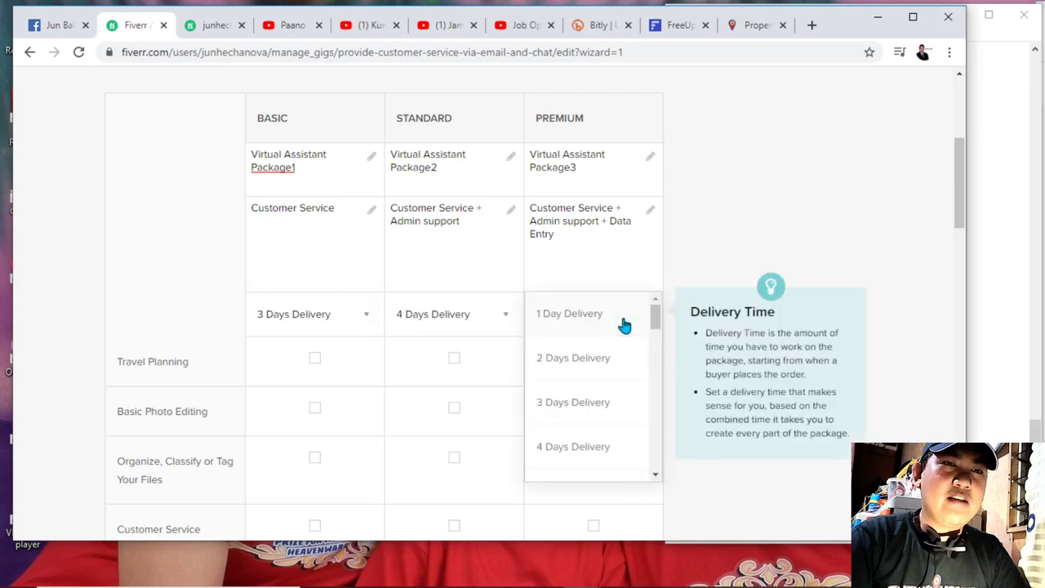
{"action": "scroll", "coordinate": [572, 449], "scroll_direction": "down", "scroll_amount": 1}
{"action": "left_click", "coordinate": [571, 420]}
Include Customer Service Support in the Basic package.
{"action": "scroll", "coordinate": [394, 366], "scroll_direction": "down", "scroll_amount": 1}
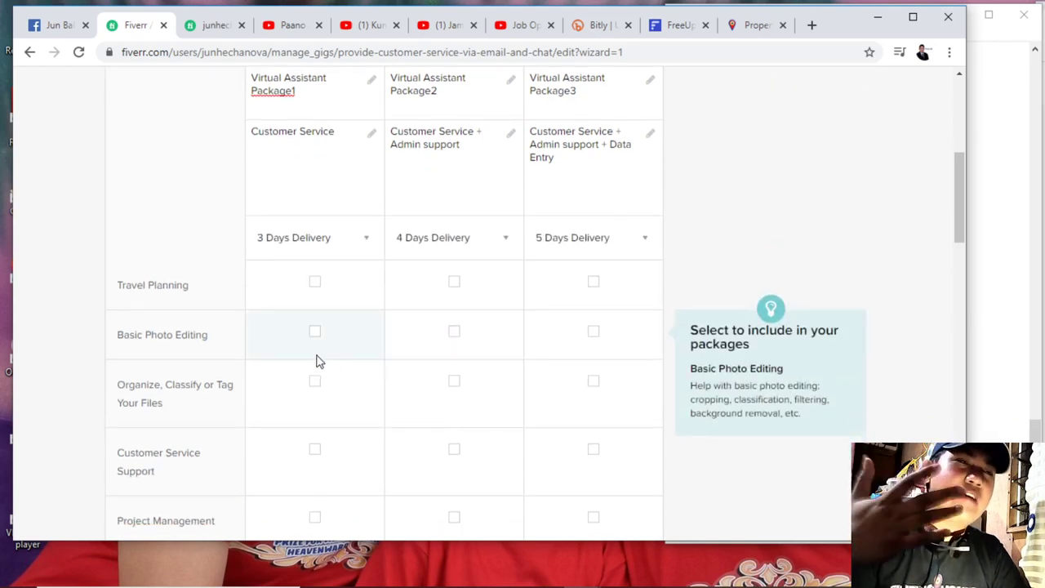
{"action": "scroll", "coordinate": [338, 303], "scroll_direction": "down", "scroll_amount": 1}
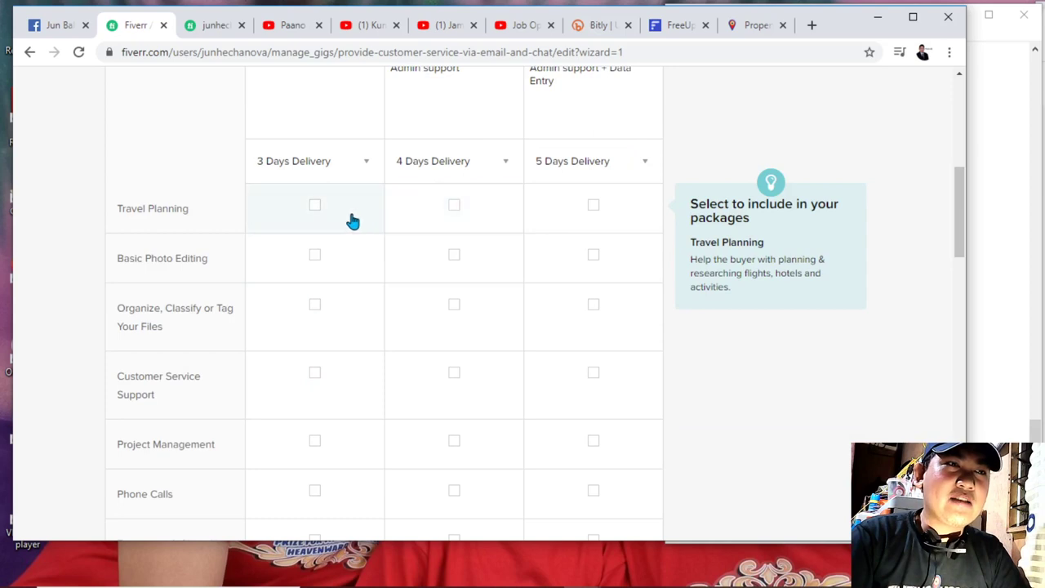
{"action": "scroll", "coordinate": [323, 212], "scroll_direction": "up", "scroll_amount": 1}
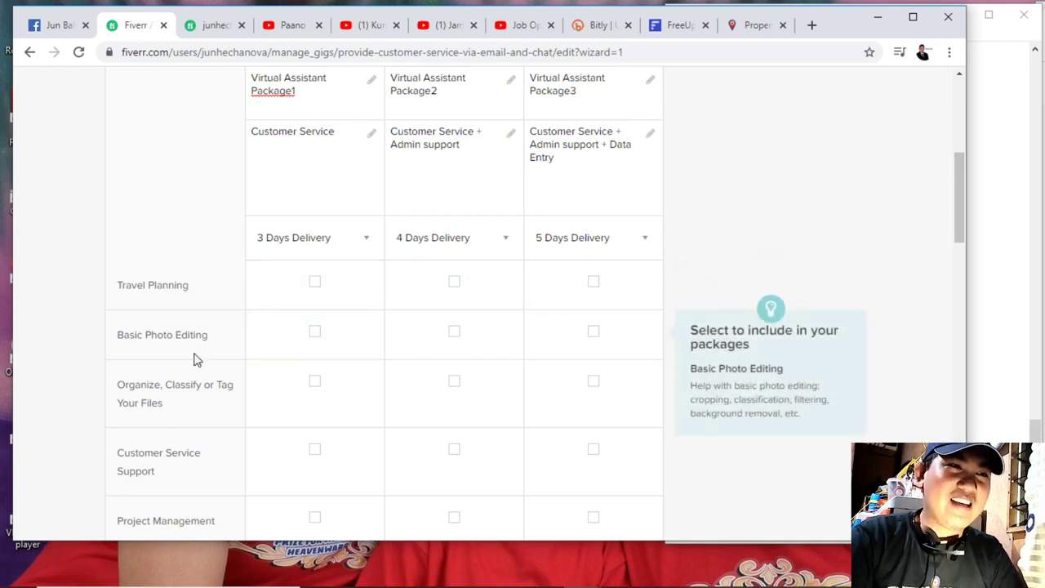
{"action": "scroll", "coordinate": [306, 347], "scroll_direction": "down", "scroll_amount": 1}
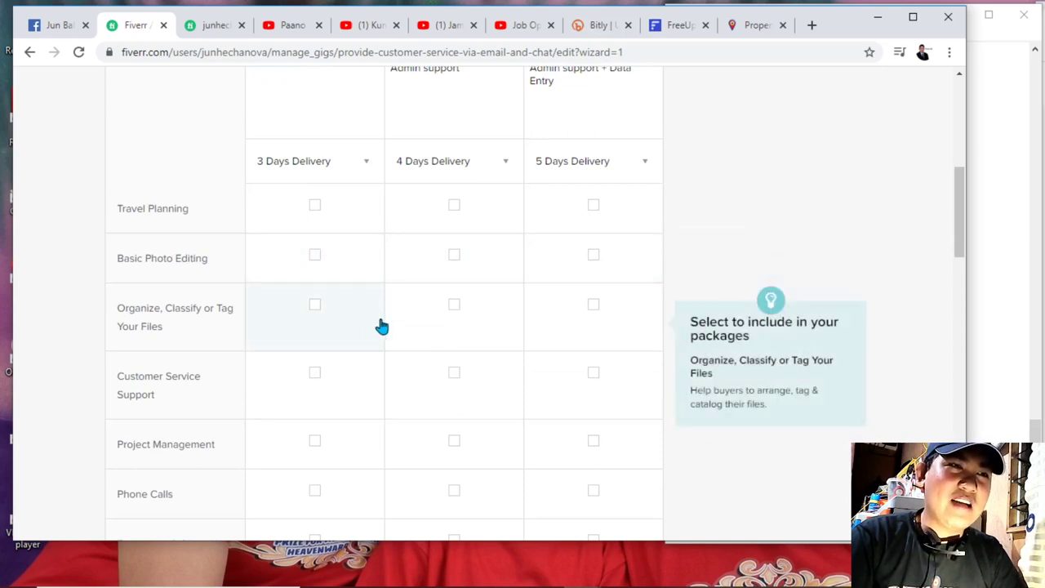
{"action": "scroll", "coordinate": [381, 324], "scroll_direction": "down", "scroll_amount": 1}
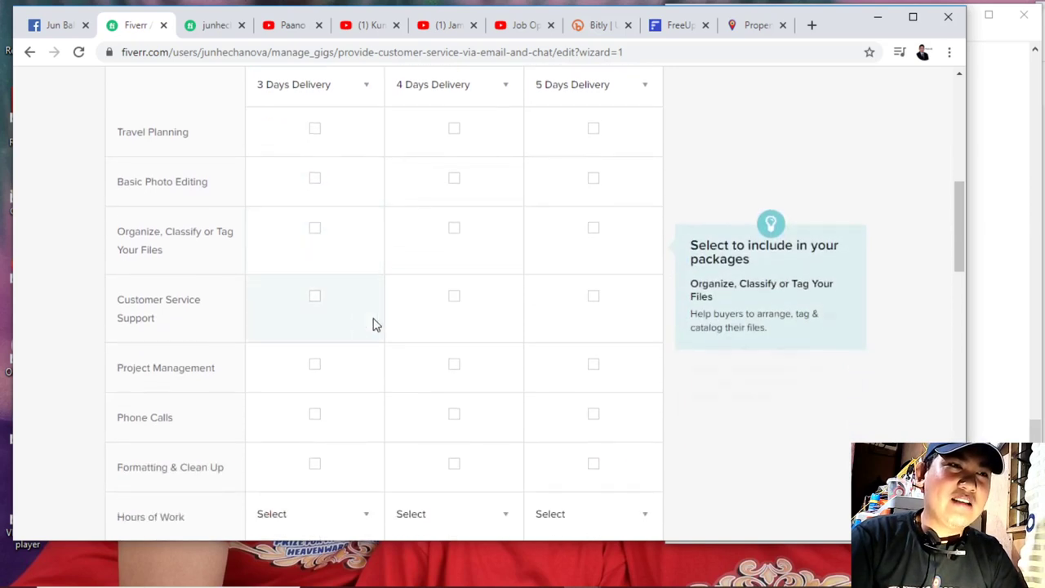
{"action": "left_click", "coordinate": [315, 298]}
Include Phone Calls in the Basic package.
{"action": "scroll", "coordinate": [318, 271], "scroll_direction": "up", "scroll_amount": 5}
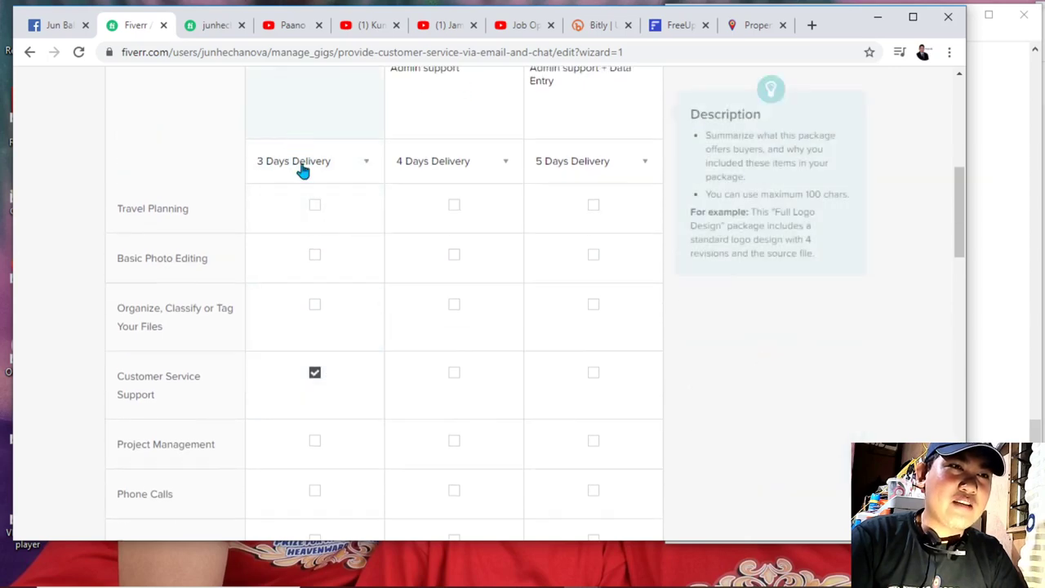
{"action": "scroll", "coordinate": [376, 314], "scroll_direction": "down", "scroll_amount": 5}
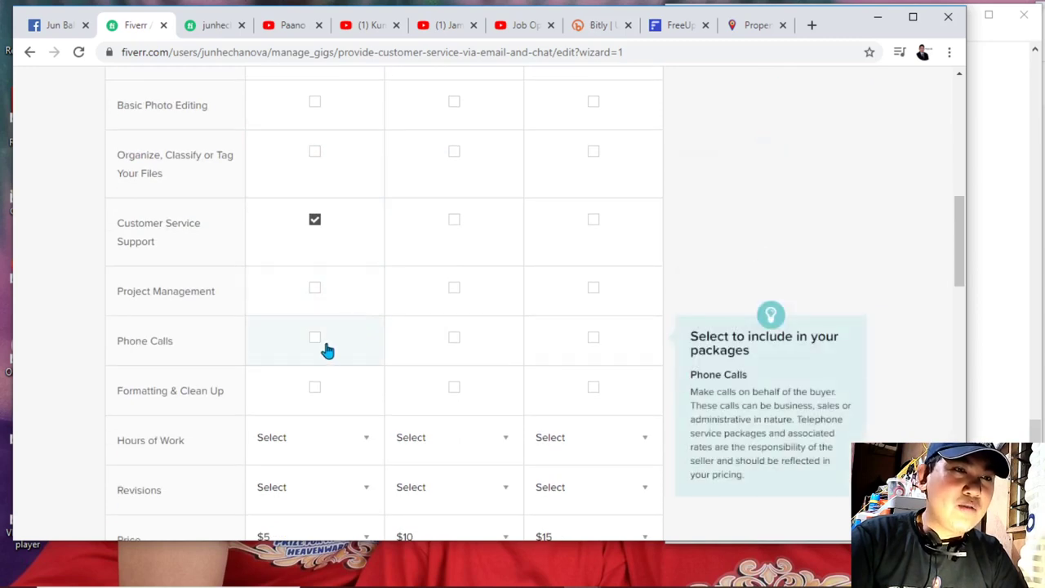
{"action": "scroll", "coordinate": [325, 349], "scroll_direction": "down", "scroll_amount": 1}
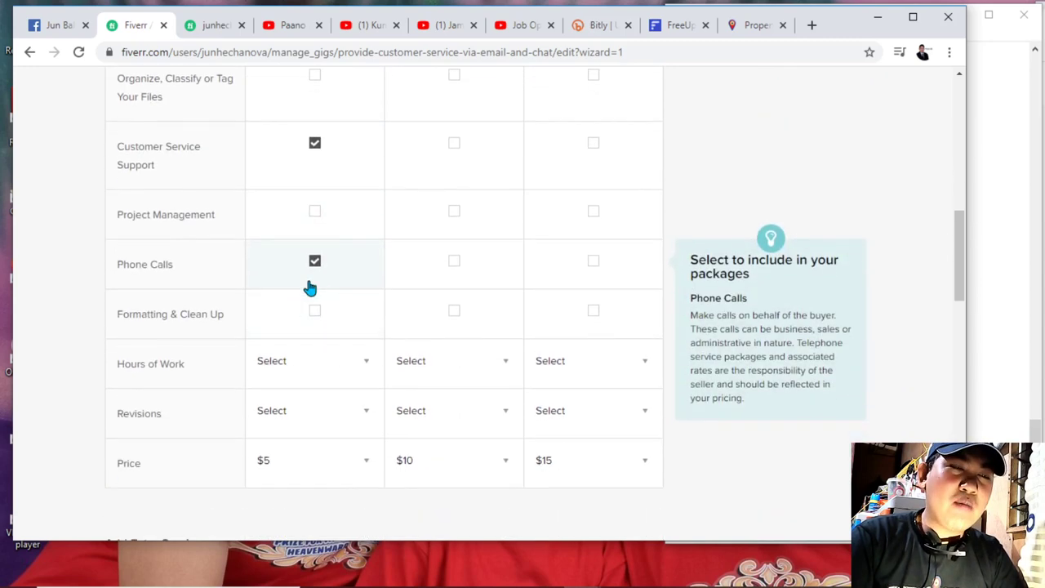
{"action": "left_click", "coordinate": [319, 268]}
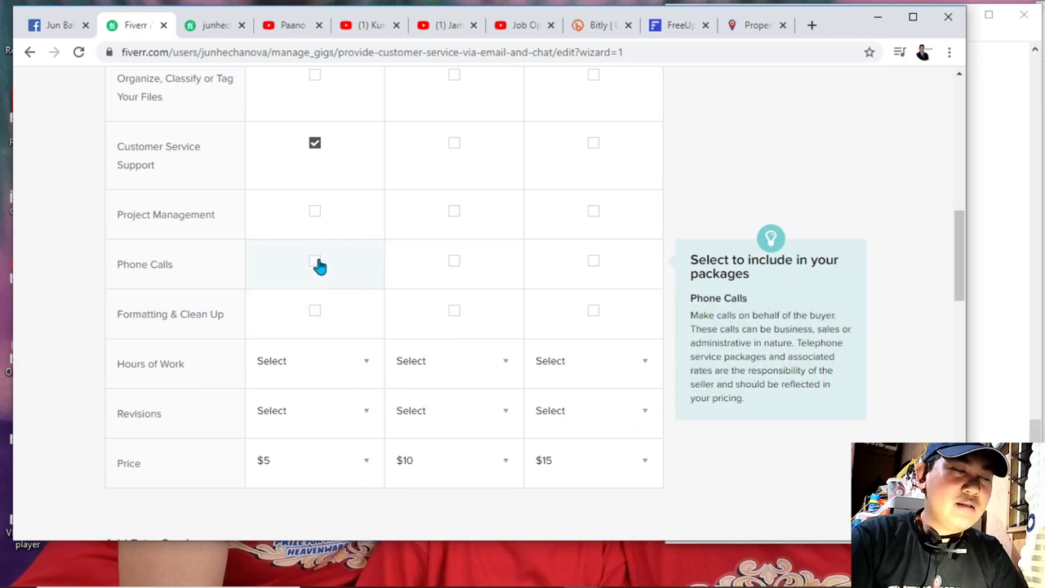
{"action": "left_click", "coordinate": [318, 265]}
Set the Basic package's hours of work to 8.
{"action": "left_click", "coordinate": [322, 365]}
{"action": "scroll", "coordinate": [333, 363], "scroll_direction": "down", "scroll_amount": 3}
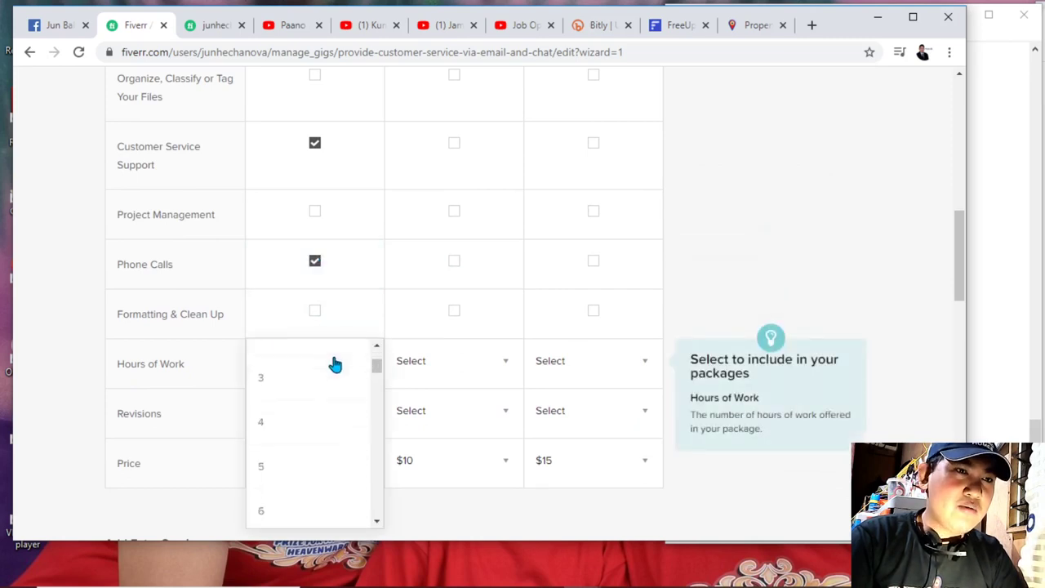
{"action": "scroll", "coordinate": [328, 398], "scroll_direction": "up", "scroll_amount": 3}
{"action": "scroll", "coordinate": [306, 453], "scroll_direction": "down", "scroll_amount": 3}
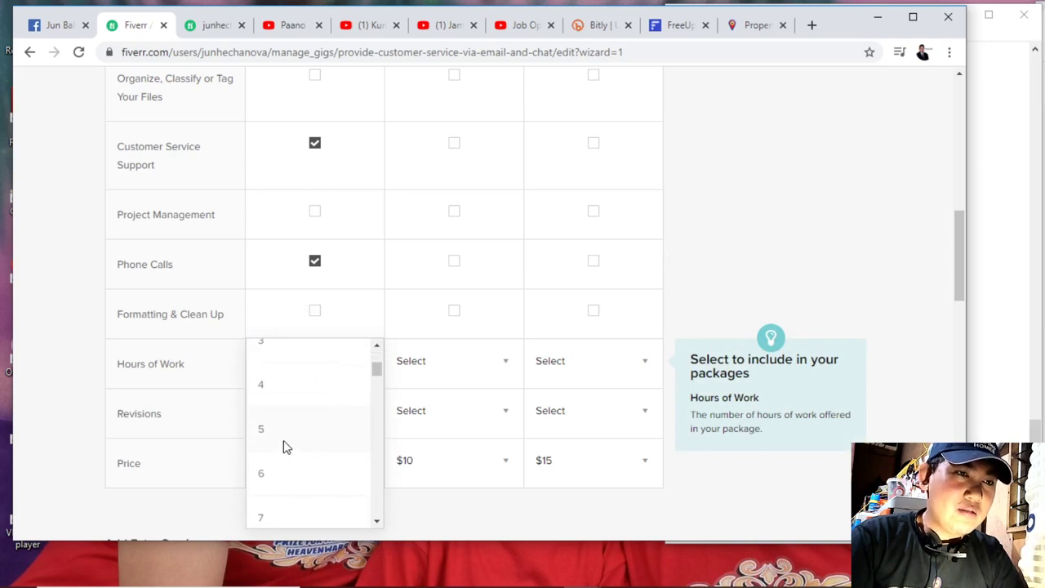
{"action": "scroll", "coordinate": [284, 430], "scroll_direction": "down", "scroll_amount": 15}
{"action": "scroll", "coordinate": [275, 485], "scroll_direction": "up", "scroll_amount": 7}
{"action": "scroll", "coordinate": [284, 446], "scroll_direction": "up", "scroll_amount": 8}
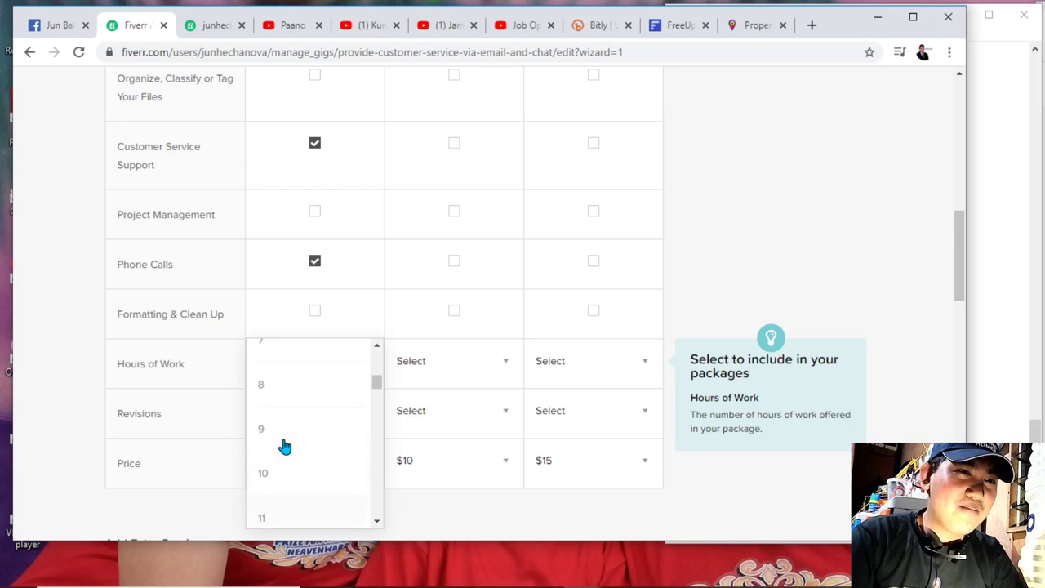
{"action": "left_click", "coordinate": [279, 386]}
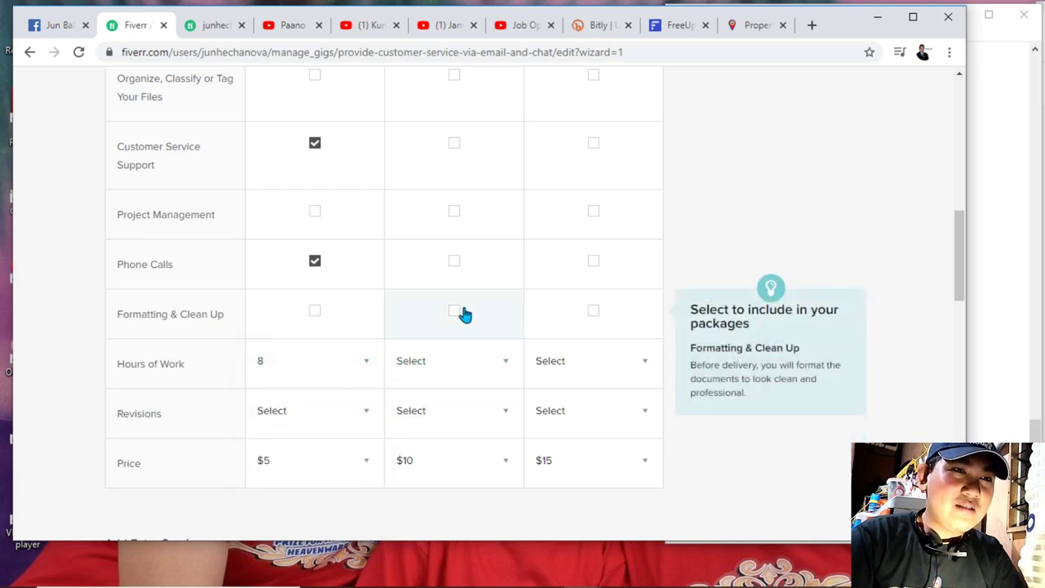
Set the hours of work to 8 for both the Standard and the Premium package.
{"action": "left_click", "coordinate": [458, 366]}
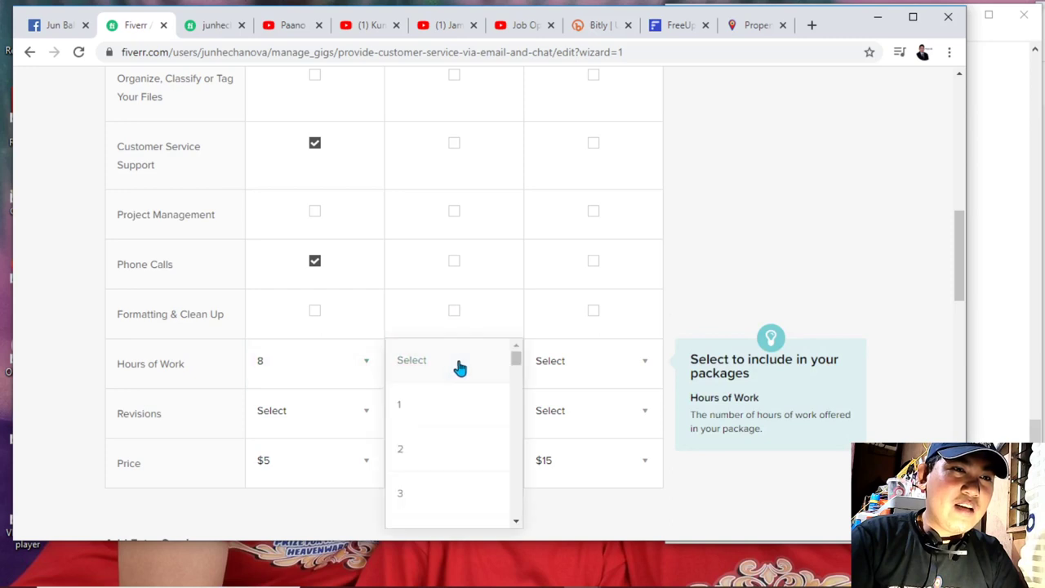
{"action": "scroll", "coordinate": [445, 457], "scroll_direction": "down", "scroll_amount": 5}
{"action": "left_click", "coordinate": [418, 488]}
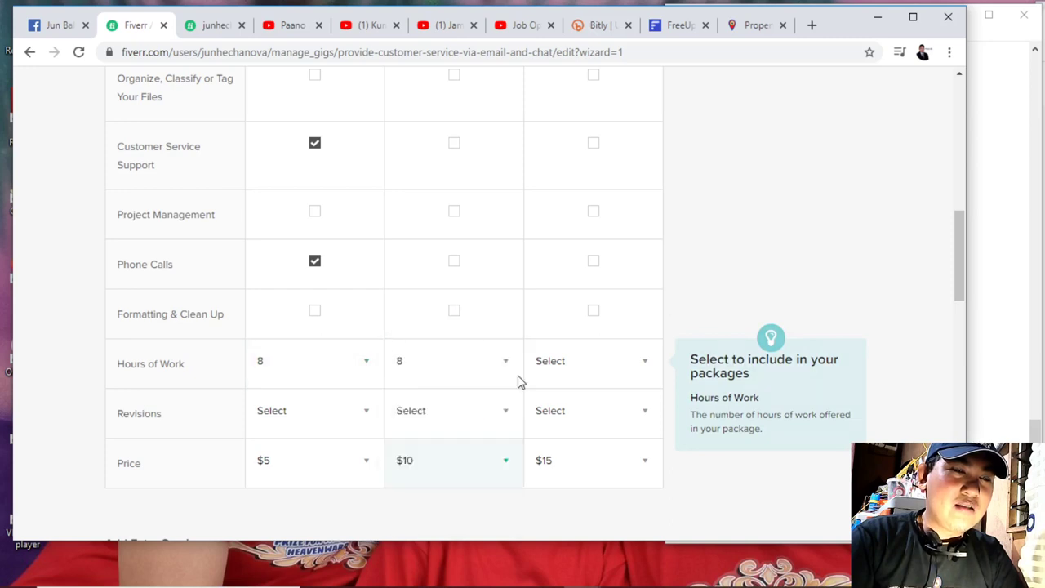
{"action": "left_click", "coordinate": [588, 368]}
{"action": "scroll", "coordinate": [586, 429], "scroll_direction": "down", "scroll_amount": 4}
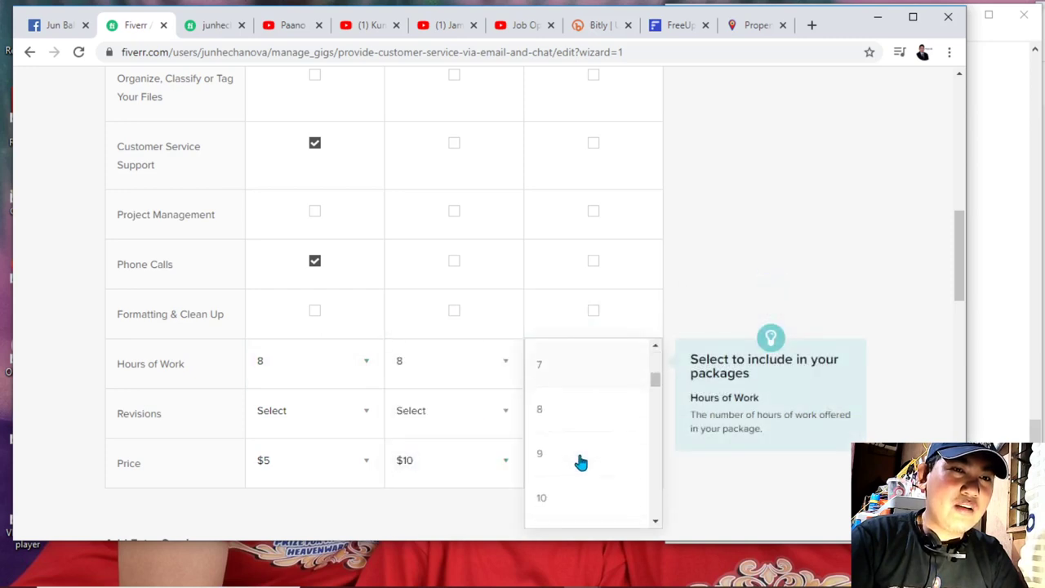
{"action": "left_click", "coordinate": [562, 409]}
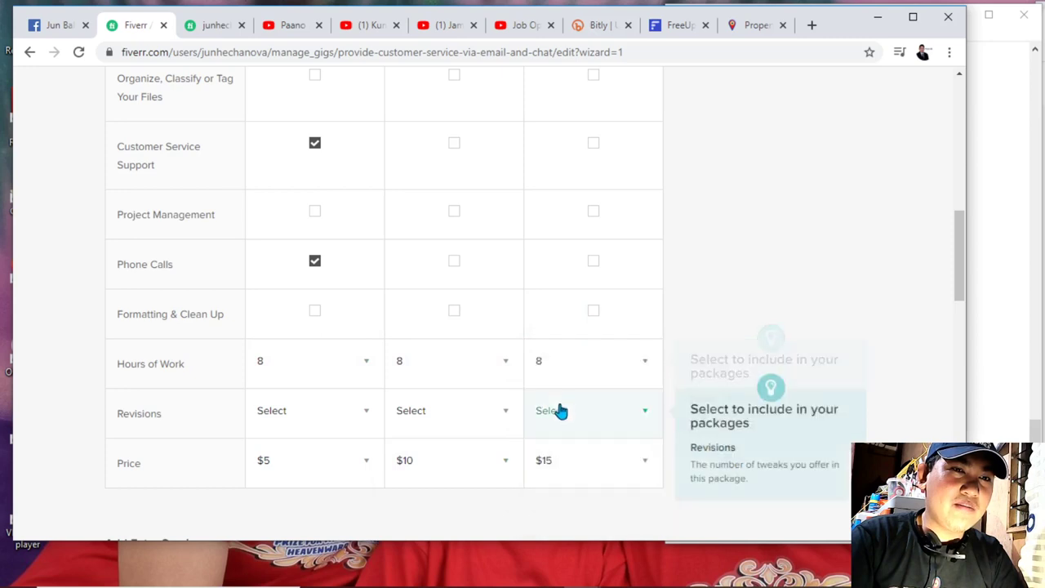
Set the number of revisions in the Basic package to 0.
{"action": "left_click", "coordinate": [355, 422]}
{"action": "left_click", "coordinate": [318, 455]}
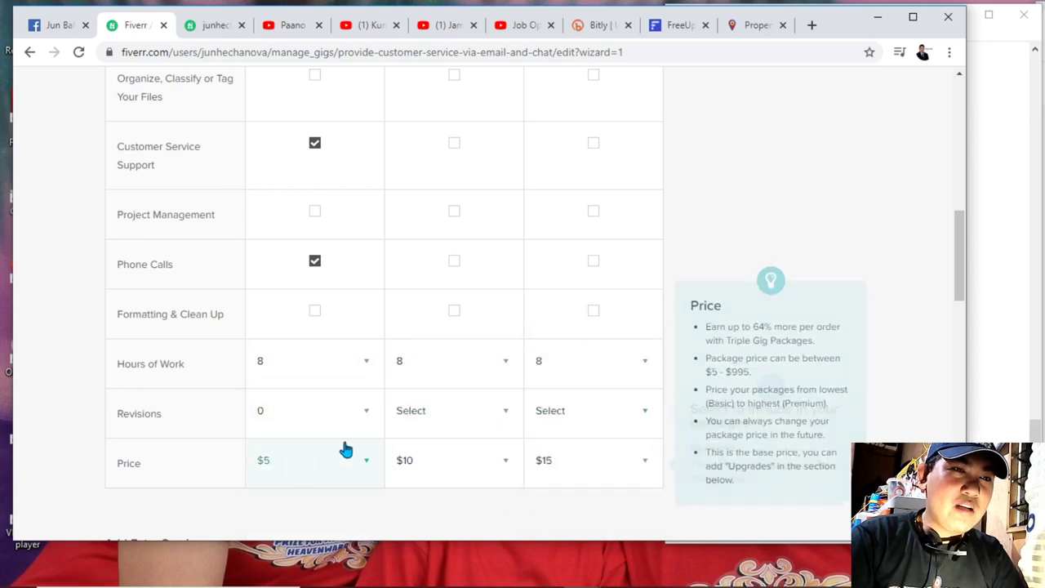
Set the number of revisions to 1 for both the Standard and the Premium package.
{"action": "left_click", "coordinate": [462, 420]}
{"action": "scroll", "coordinate": [459, 419], "scroll_direction": "down", "scroll_amount": 2}
{"action": "scroll", "coordinate": [457, 445], "scroll_direction": "up", "scroll_amount": 1}
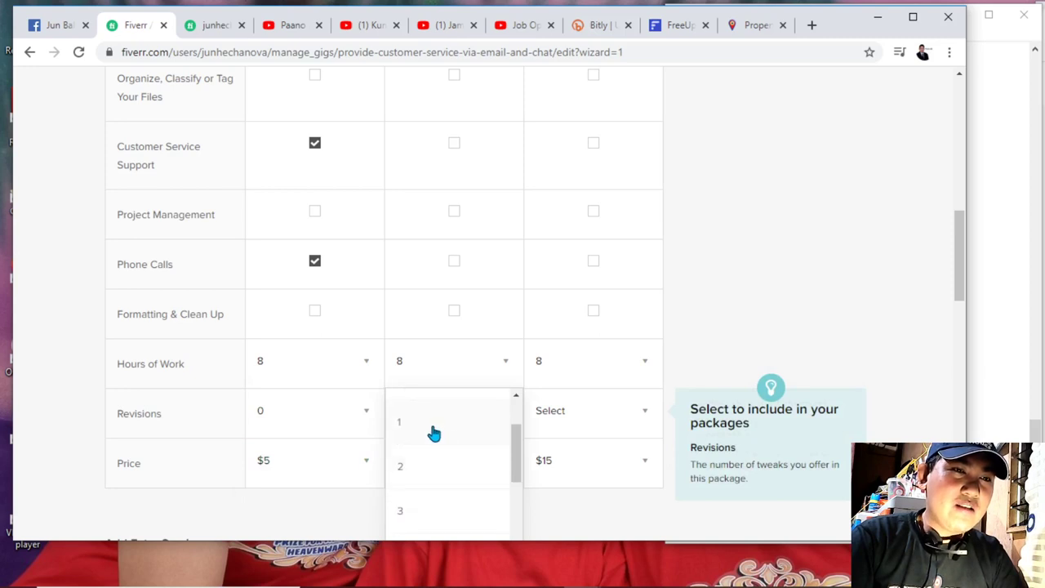
{"action": "left_click", "coordinate": [433, 432]}
{"action": "left_click", "coordinate": [580, 423]}
{"action": "left_click", "coordinate": [560, 500]}
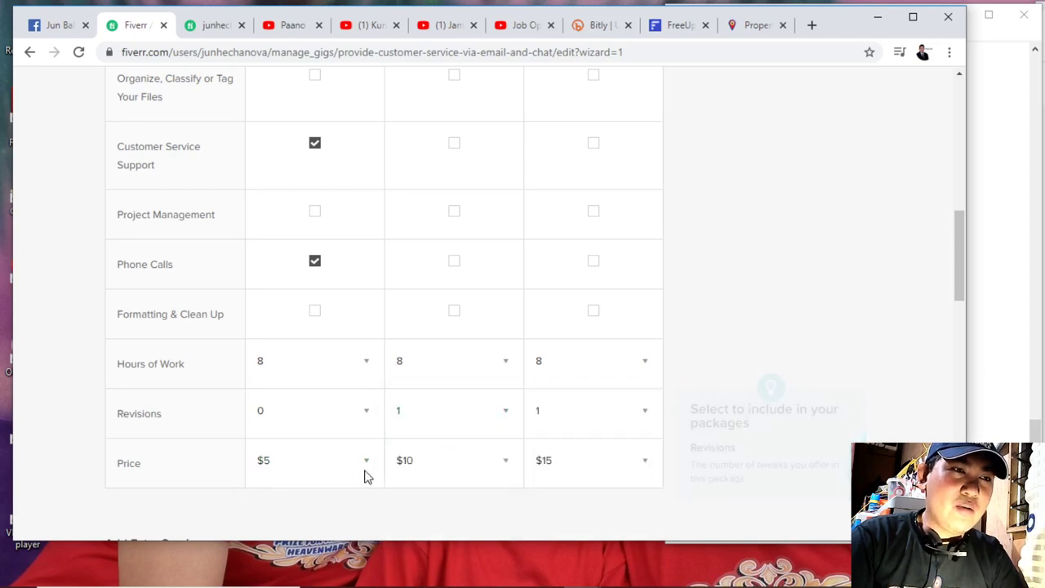
Include Customer Service Support, Organize, Classify or Tag Your Files, and Basic Photo Editing in the Standard package.
{"action": "scroll", "coordinate": [343, 457], "scroll_direction": "down", "scroll_amount": 2}
{"action": "scroll", "coordinate": [392, 359], "scroll_direction": "up", "scroll_amount": 4}
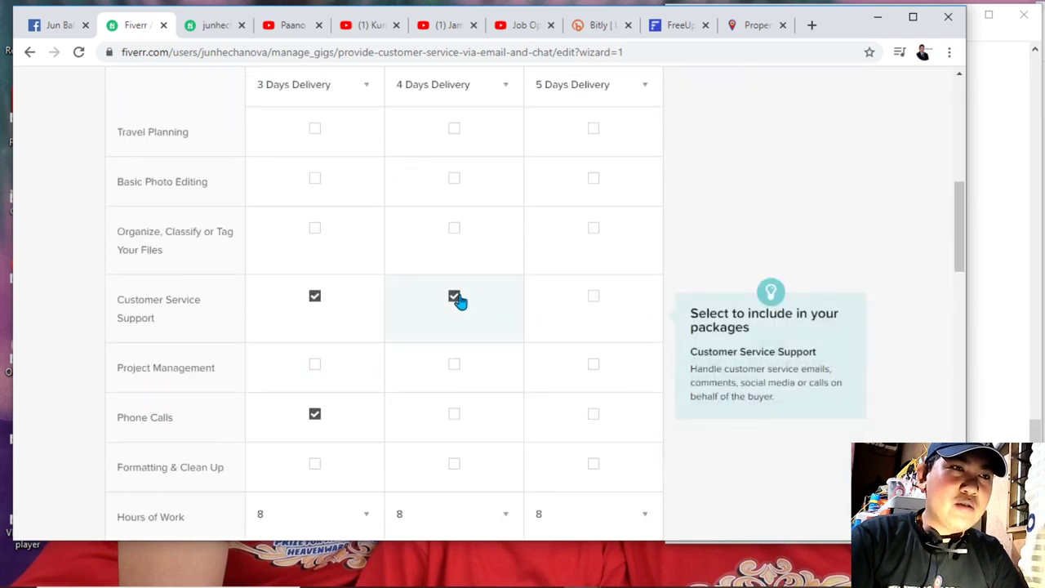
{"action": "left_click", "coordinate": [455, 237]}
{"action": "scroll", "coordinate": [474, 233], "scroll_direction": "up", "scroll_amount": 1}
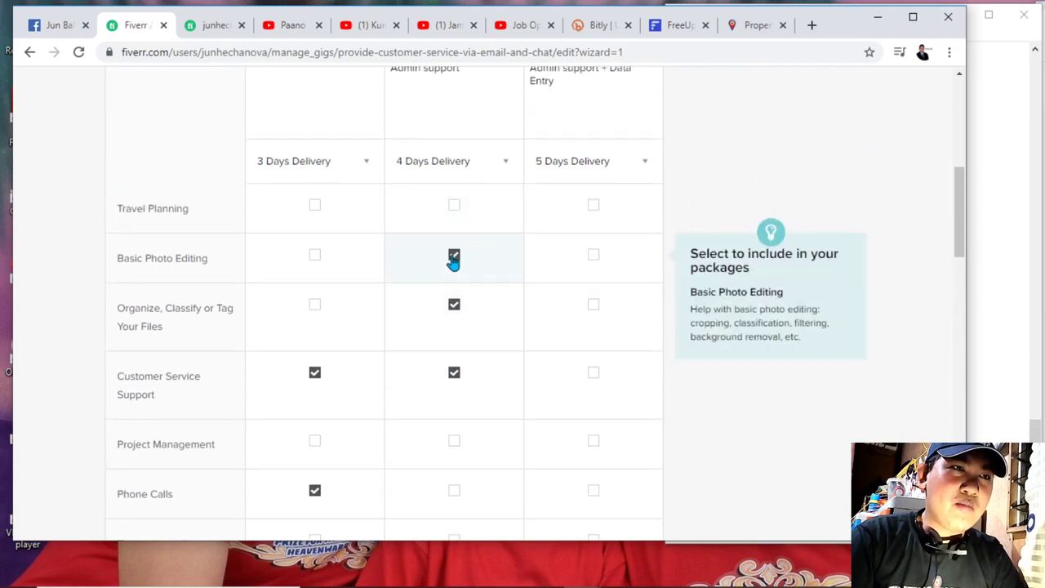
{"action": "scroll", "coordinate": [478, 282], "scroll_direction": "down", "scroll_amount": 2}
{"action": "scroll", "coordinate": [425, 331], "scroll_direction": "up", "scroll_amount": 1}
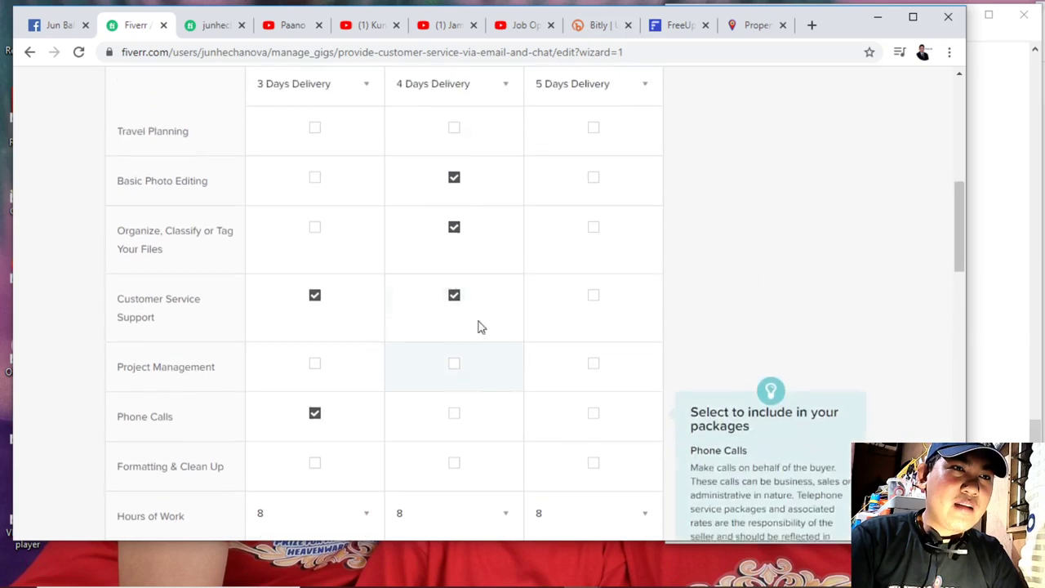
Include Customer Service Support, Organize, Classify or Tag Your Files, Basic Photo Editing and Phone Calls in the Premium package.
{"action": "left_click", "coordinate": [594, 299]}
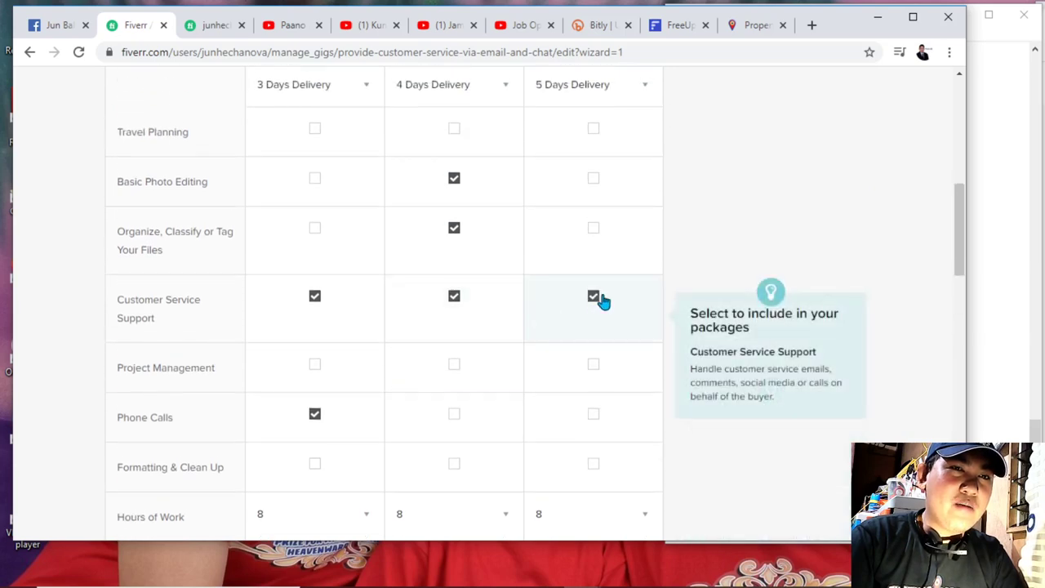
{"action": "left_click", "coordinate": [594, 230]}
{"action": "left_click", "coordinate": [594, 178]}
{"action": "left_click", "coordinate": [594, 414]}
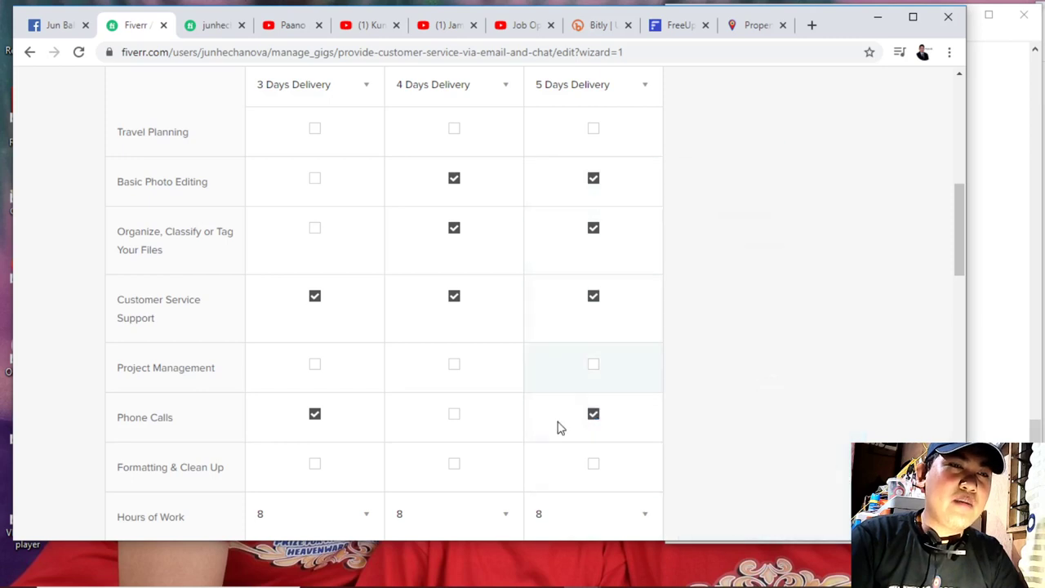
{"action": "scroll", "coordinate": [542, 413], "scroll_direction": "down", "scroll_amount": 2}
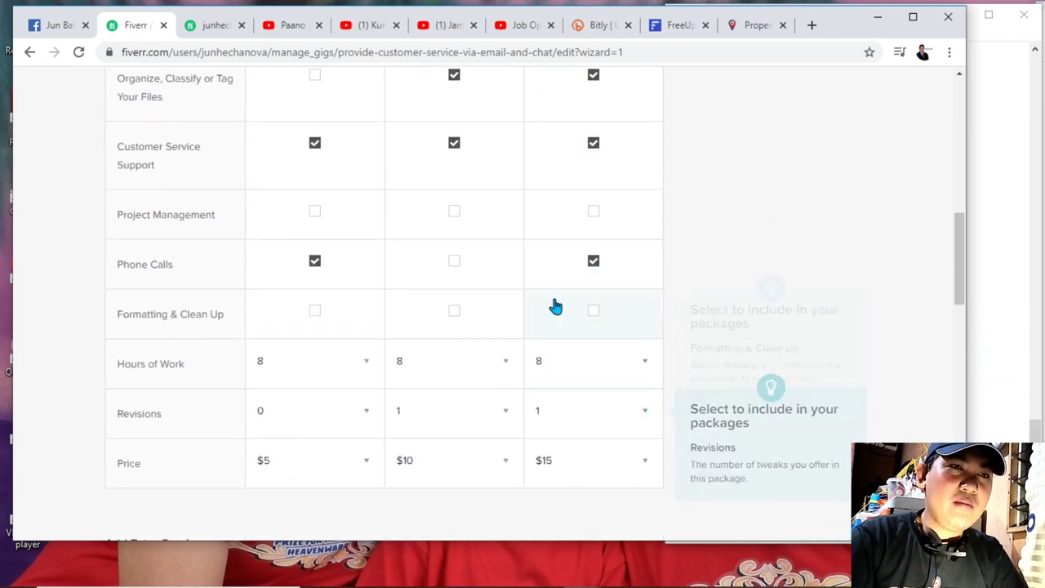
{"action": "scroll", "coordinate": [571, 278], "scroll_direction": "up", "scroll_amount": 1}
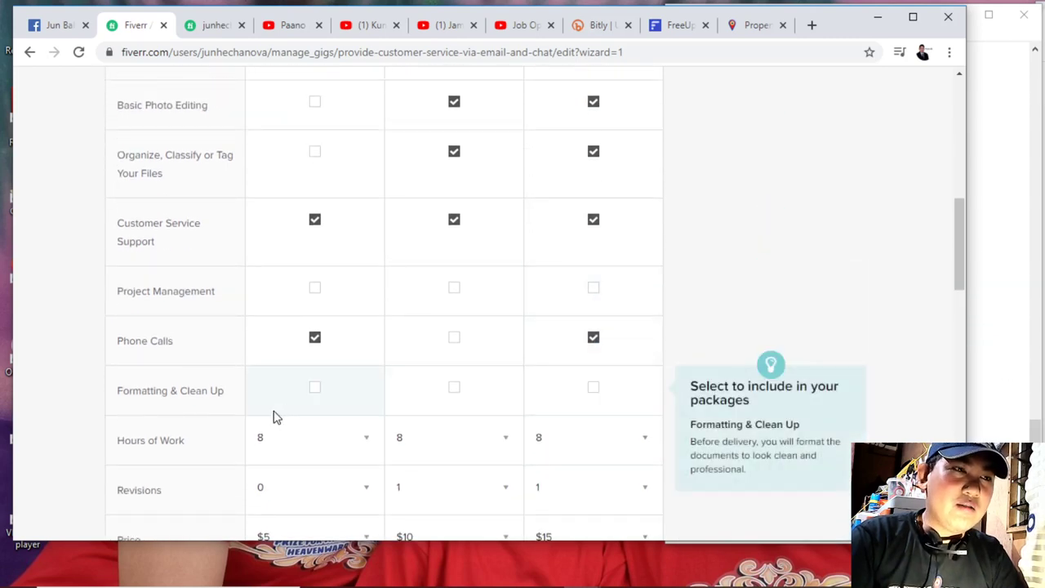
{"action": "scroll", "coordinate": [229, 417], "scroll_direction": "down", "scroll_amount": 1}
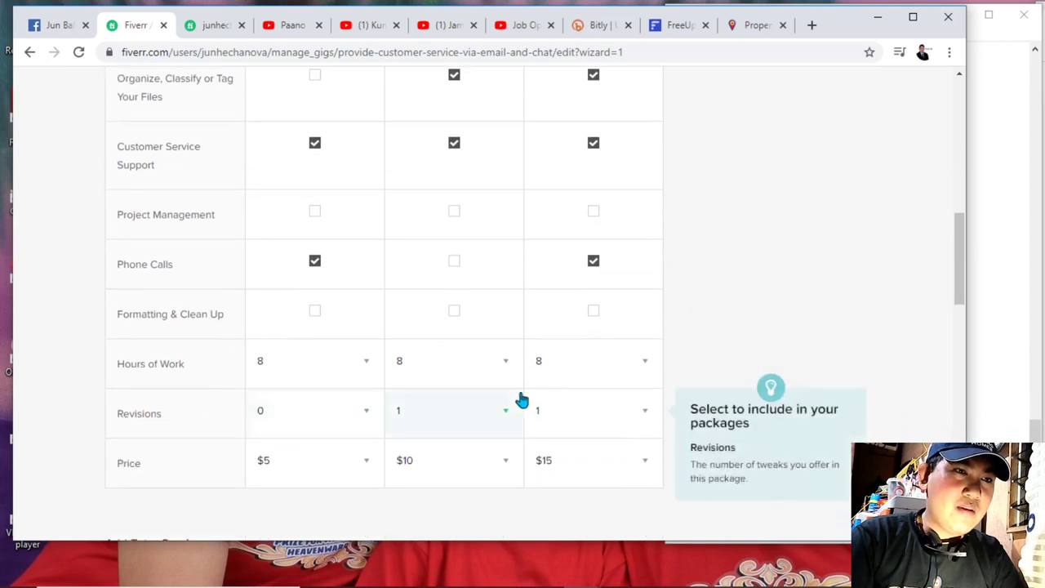
Examine the options of the Additional Hours and Extra fast delivery extras and of the physical shipping charge, leaving all of them unselected.
{"action": "scroll", "coordinate": [572, 424], "scroll_direction": "down", "scroll_amount": 4}
{"action": "scroll", "coordinate": [212, 351], "scroll_direction": "down", "scroll_amount": 1}
{"action": "scroll", "coordinate": [206, 331], "scroll_direction": "up", "scroll_amount": 1}
{"action": "scroll", "coordinate": [200, 323], "scroll_direction": "up", "scroll_amount": 1}
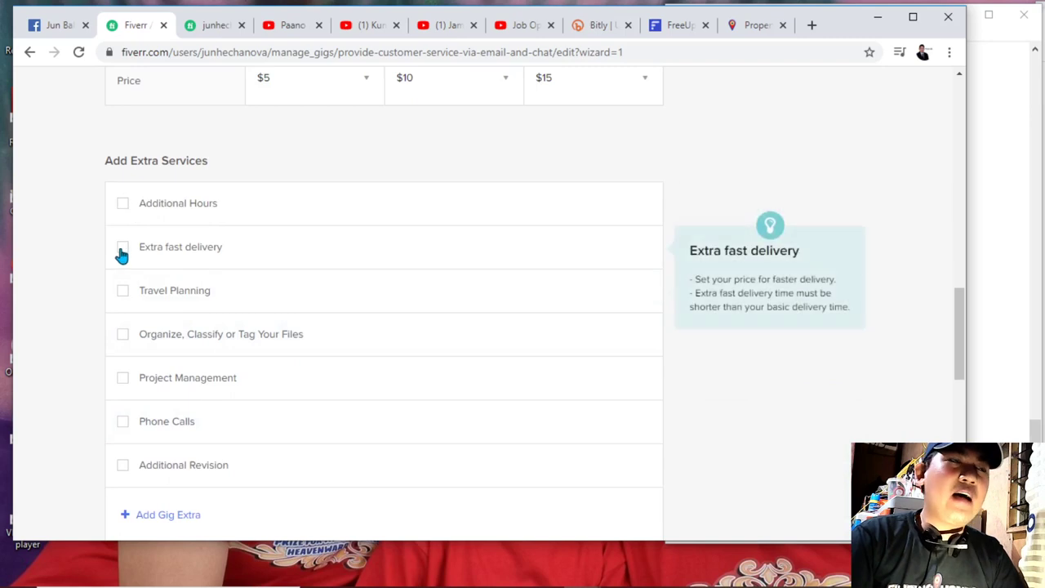
{"action": "left_click", "coordinate": [122, 206]}
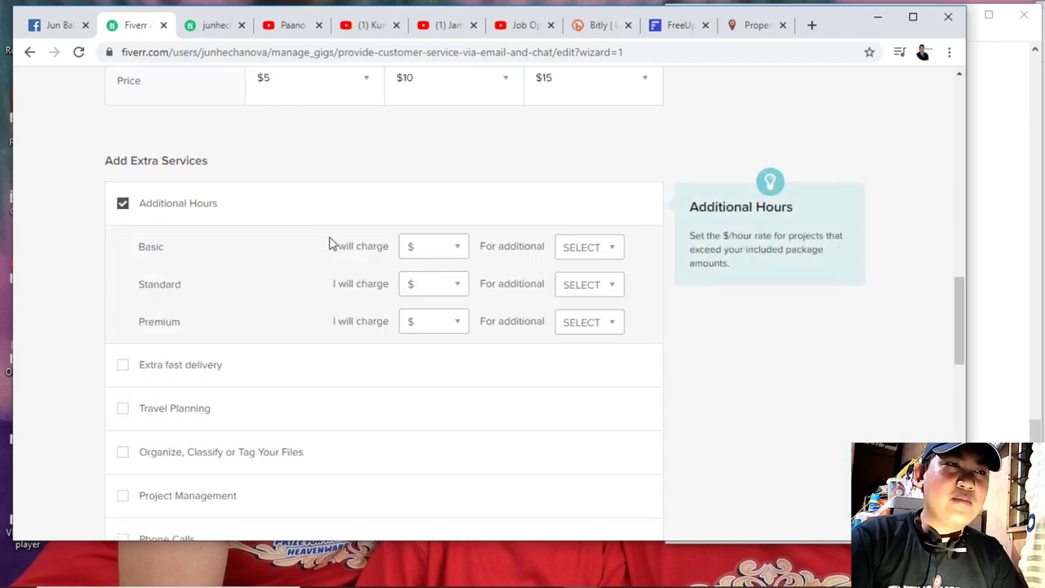
{"action": "left_click", "coordinate": [122, 206]}
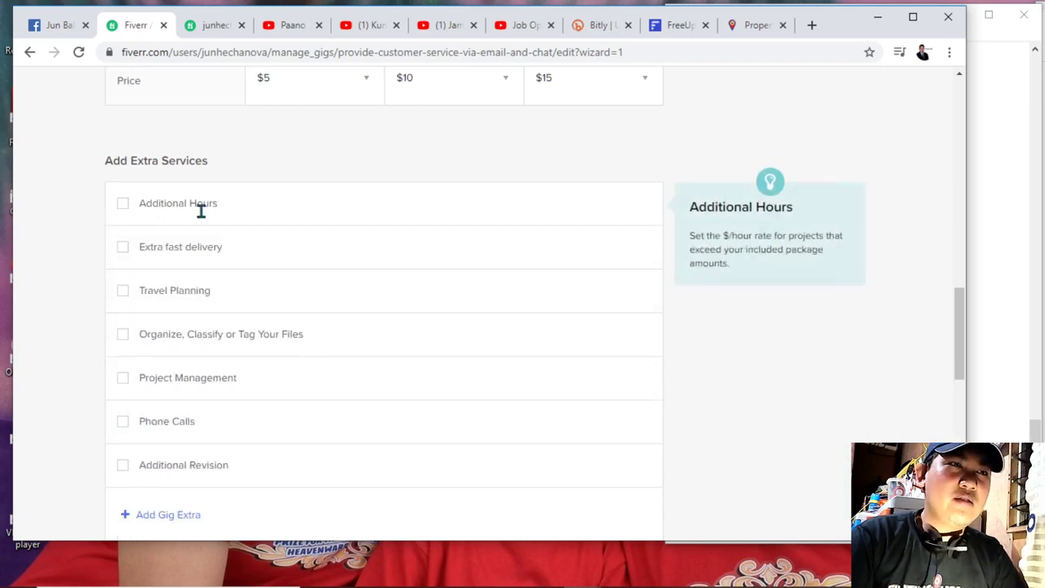
{"action": "scroll", "coordinate": [226, 254], "scroll_direction": "down", "scroll_amount": 1}
{"action": "left_click", "coordinate": [124, 173]}
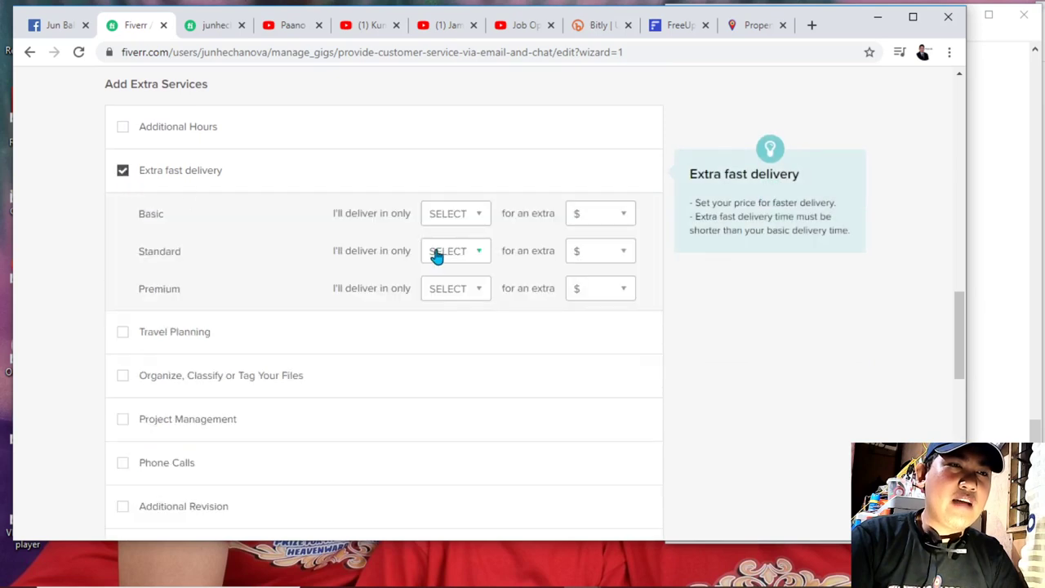
{"action": "left_click", "coordinate": [126, 173]}
{"action": "scroll", "coordinate": [403, 338], "scroll_direction": "down", "scroll_amount": 3}
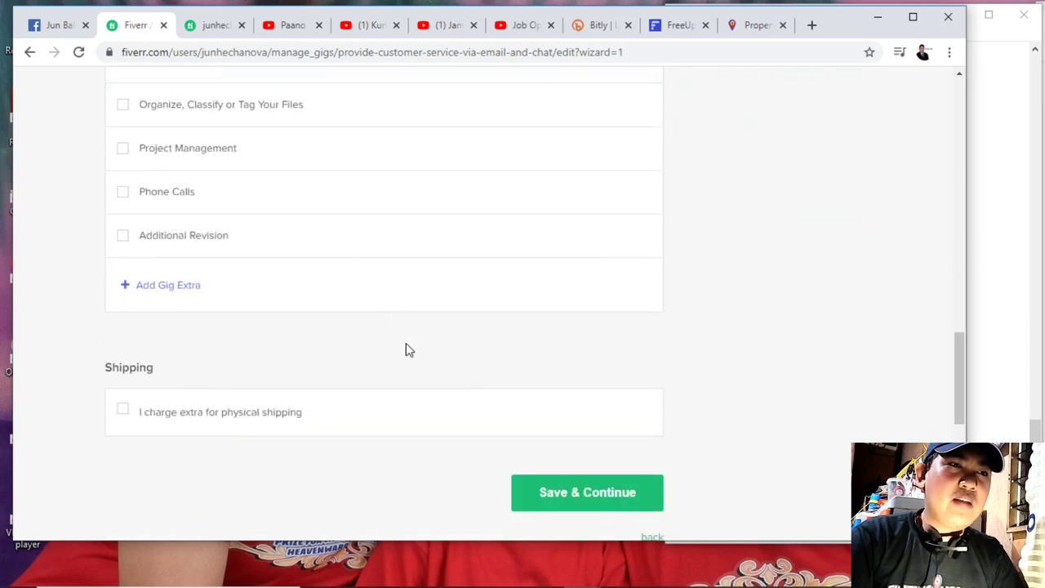
{"action": "left_click", "coordinate": [122, 335]}
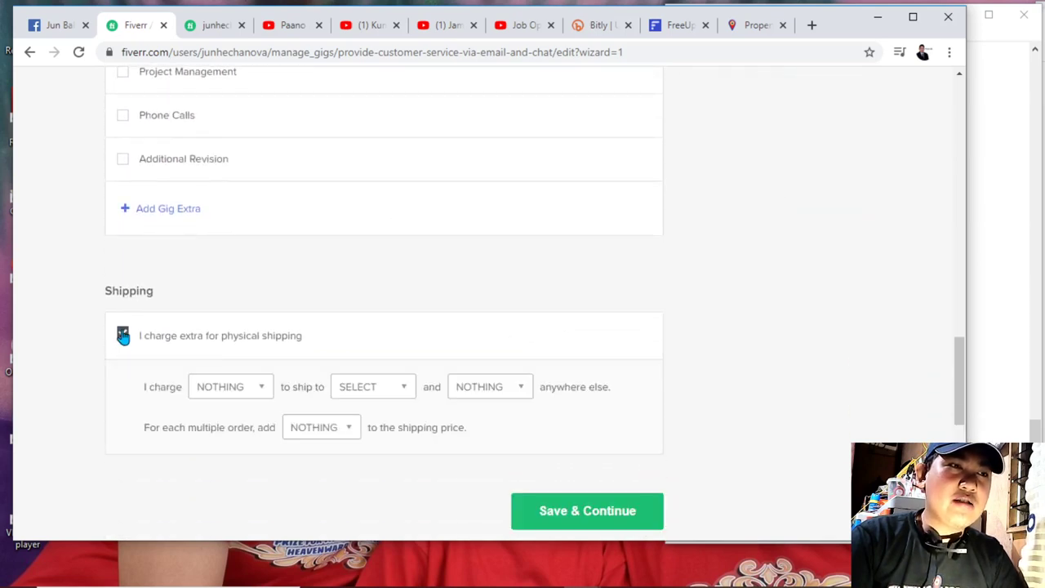
{"action": "left_click", "coordinate": [123, 335]}
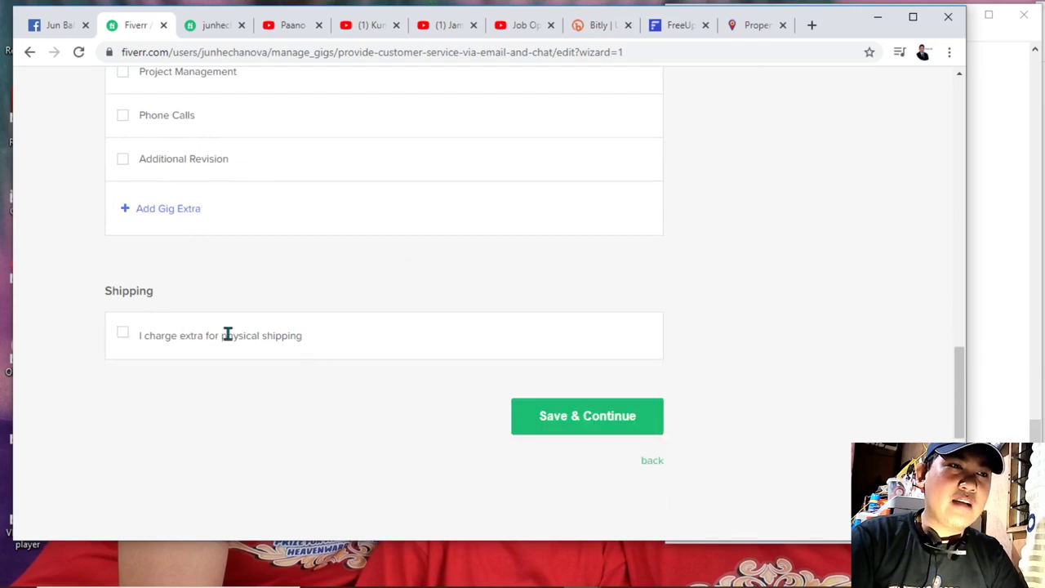
Review the completed packages, save the pricing and continue to the Description & FAQ stage.
{"action": "scroll", "coordinate": [623, 397], "scroll_direction": "up", "scroll_amount": 15}
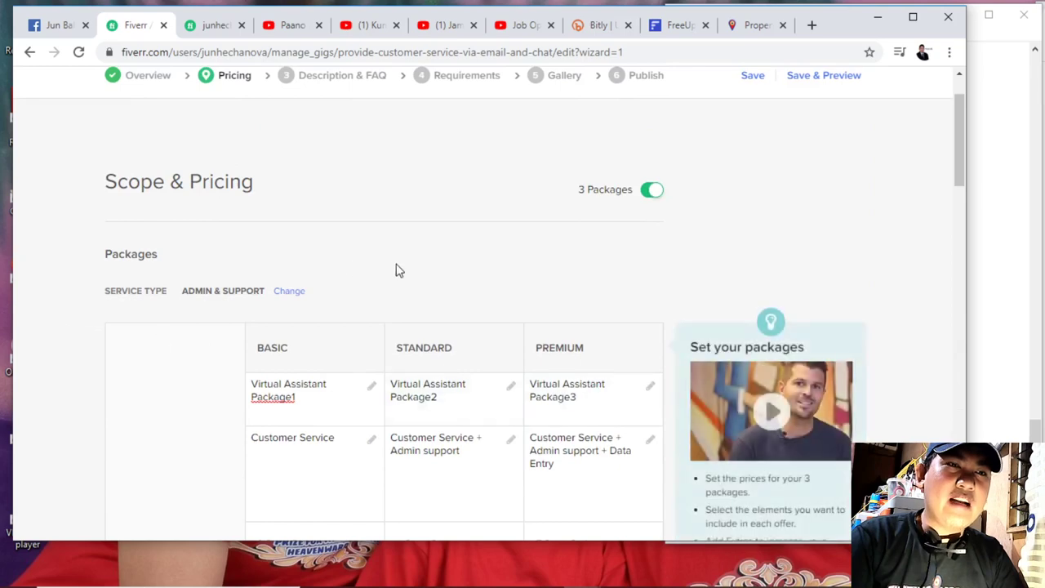
{"action": "scroll", "coordinate": [547, 303], "scroll_direction": "down", "scroll_amount": 10}
{"action": "scroll", "coordinate": [564, 322], "scroll_direction": "down", "scroll_amount": 8}
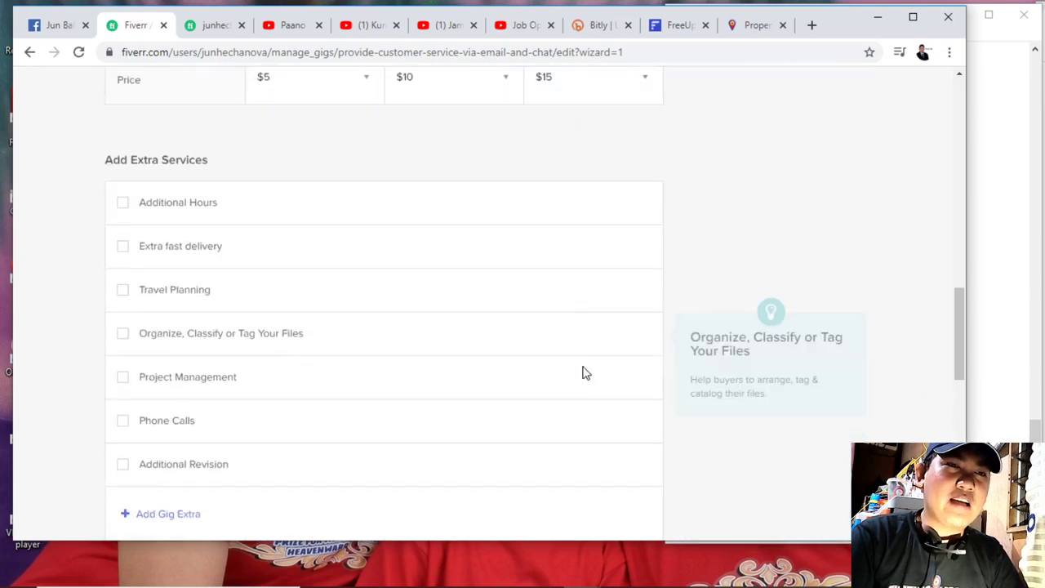
{"action": "left_click", "coordinate": [585, 354]}
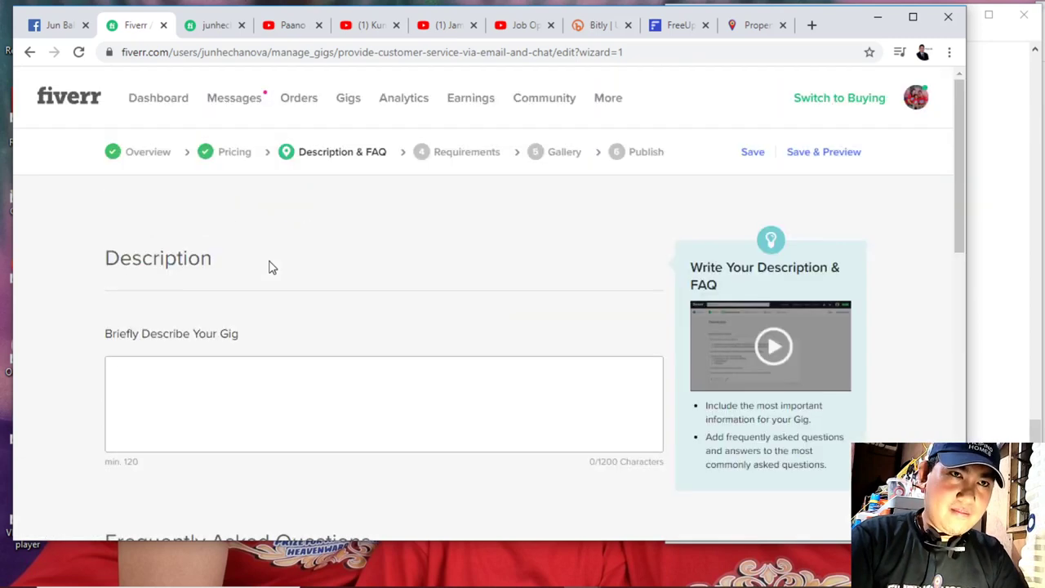
Open the existing gig "I will help your business reach more customers" from the seller profile and go to its description.
{"action": "left_click", "coordinate": [148, 232]}
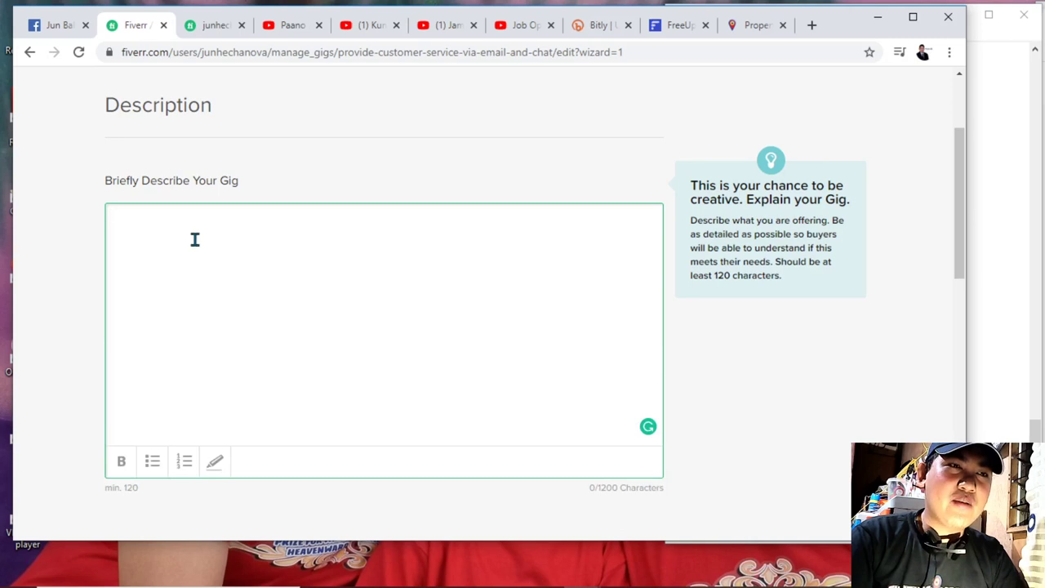
{"action": "left_click", "coordinate": [208, 25]}
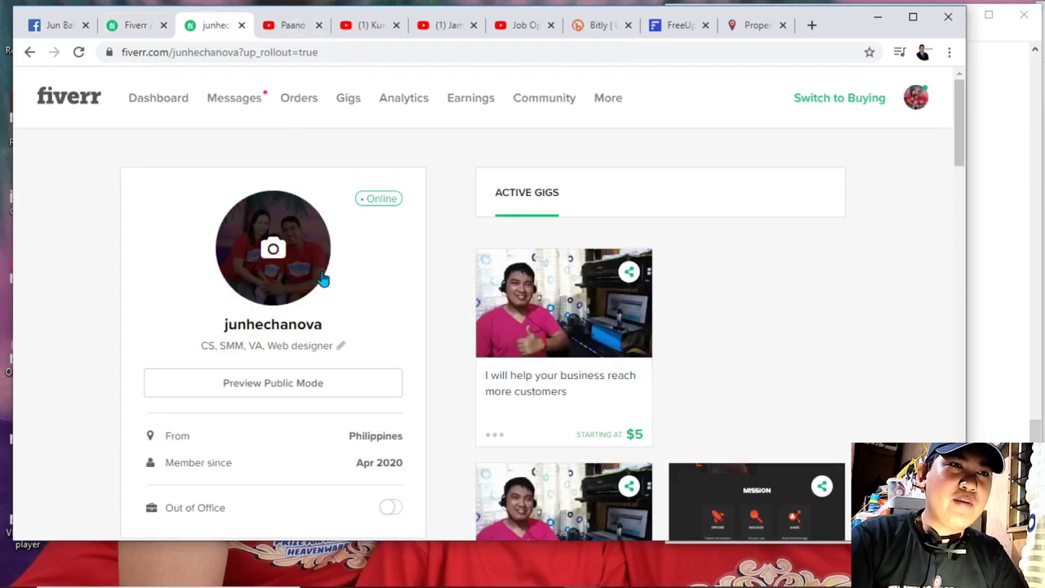
{"action": "scroll", "coordinate": [522, 296], "scroll_direction": "down", "scroll_amount": 1}
{"action": "left_click", "coordinate": [567, 255]}
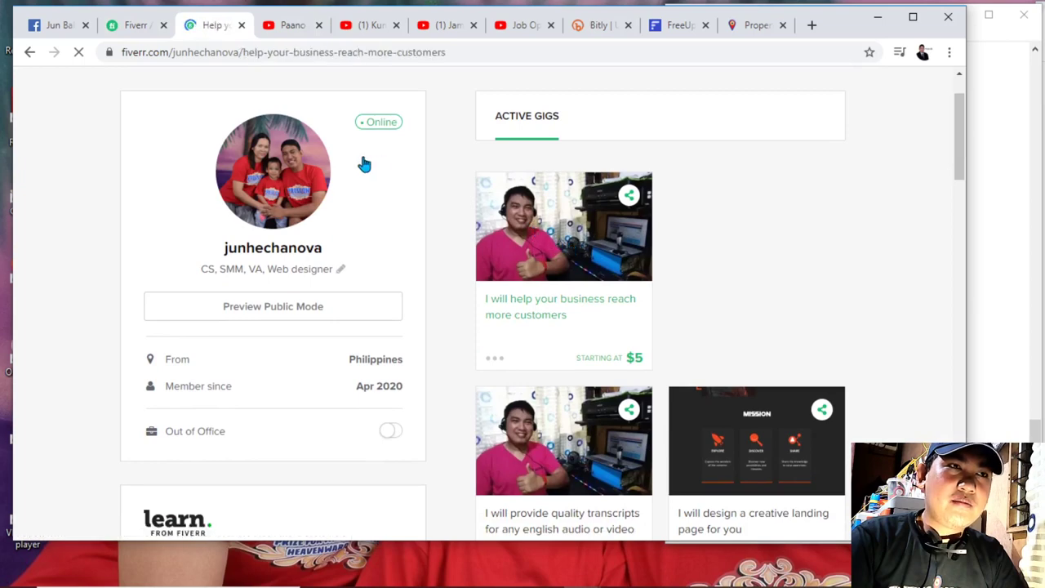
{"action": "scroll", "coordinate": [361, 167], "scroll_direction": "down", "scroll_amount": 7}
{"action": "scroll", "coordinate": [341, 395], "scroll_direction": "down", "scroll_amount": 2}
{"action": "scroll", "coordinate": [41, 191], "scroll_direction": "up", "scroll_amount": 1}
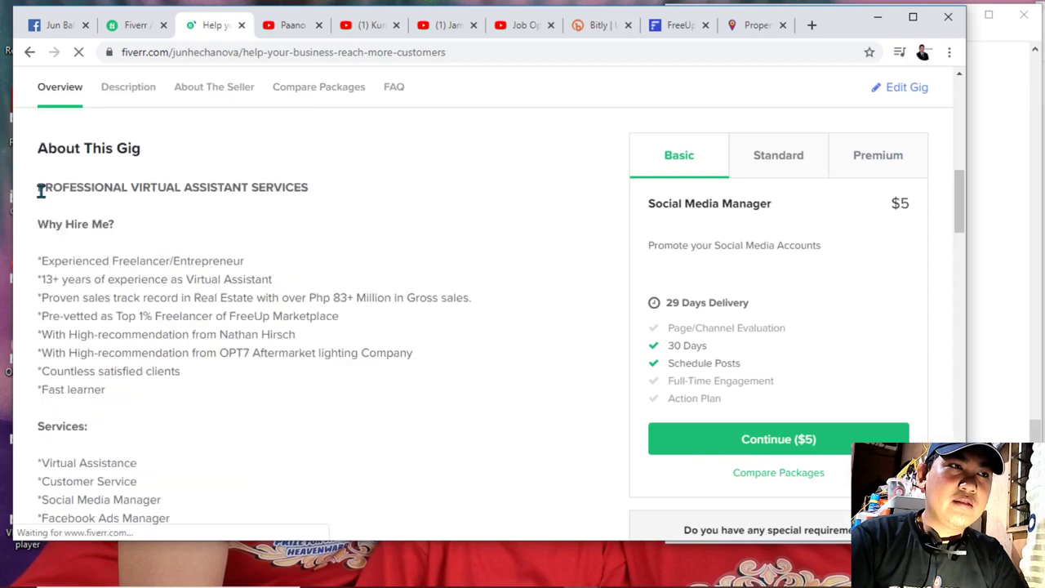
Copy the existing gig's full description, from the About This Gig heading through the closing line about working together.
{"action": "left_click_drag", "start_coordinate": [37, 187], "coordinate": [109, 299]}
{"action": "left_click_drag", "start_coordinate": [145, 489], "coordinate": [194, 493]}
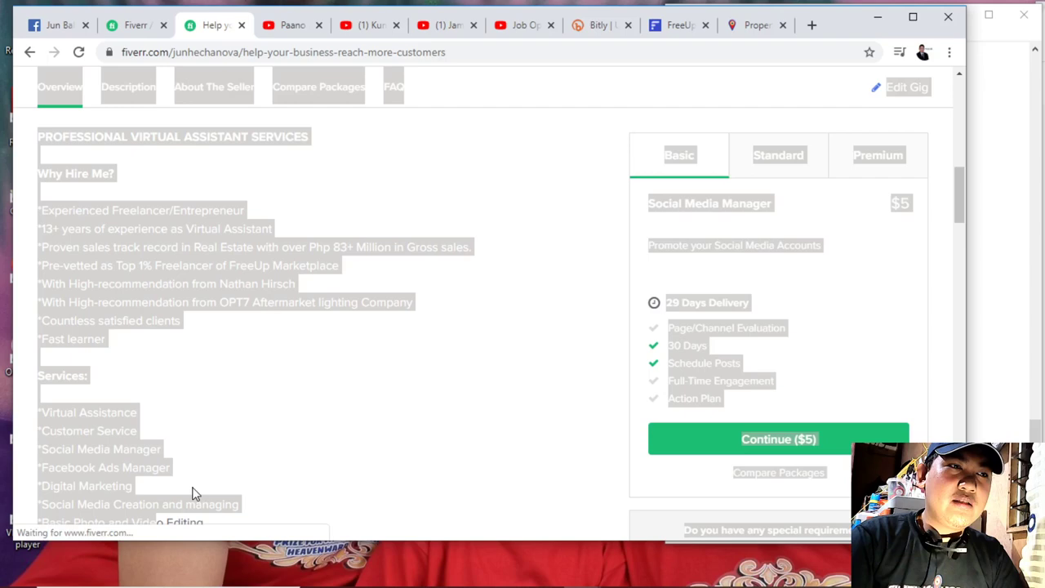
{"action": "scroll", "coordinate": [182, 401], "scroll_direction": "down", "scroll_amount": 3}
{"action": "scroll", "coordinate": [73, 289], "scroll_direction": "up", "scroll_amount": 5}
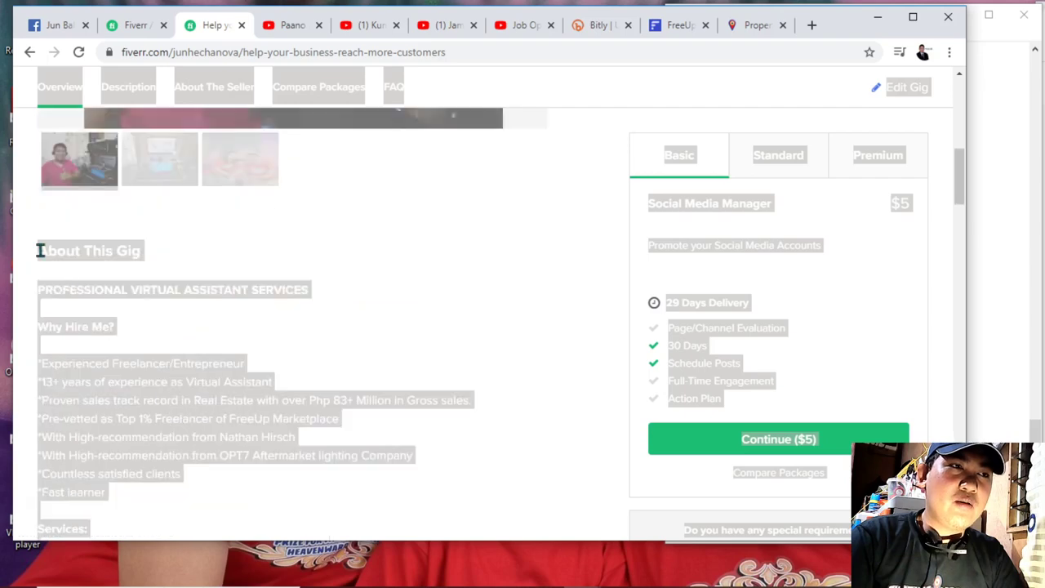
{"action": "left_click_drag", "start_coordinate": [44, 251], "coordinate": [198, 210]}
{"action": "key", "text": "ctrl+c"}
{"action": "scroll", "coordinate": [199, 518], "scroll_direction": "down", "scroll_amount": 9}
{"action": "left_click_drag", "start_coordinate": [188, 136], "coordinate": [349, 300]}
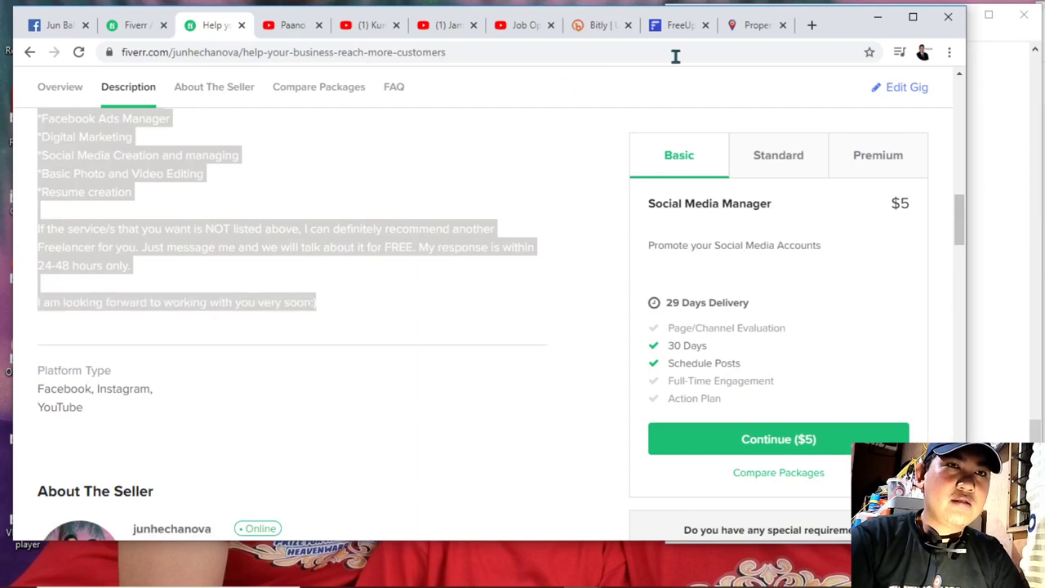
Return to the new gig and paste the copied text into its description.
{"action": "left_click", "coordinate": [583, 572]}
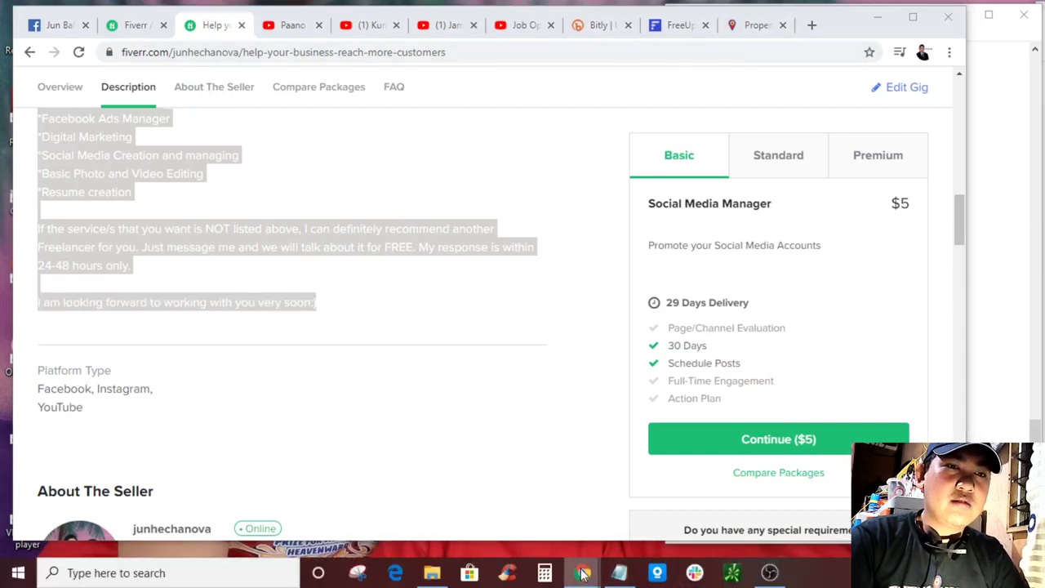
{"action": "mouse_move", "coordinate": [563, 520]}
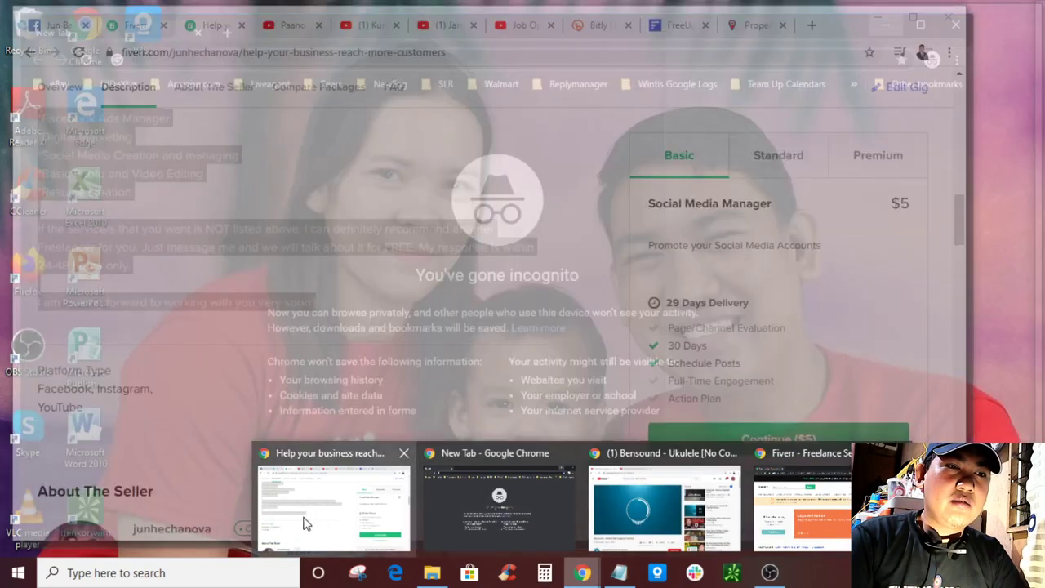
{"action": "left_click", "coordinate": [304, 519]}
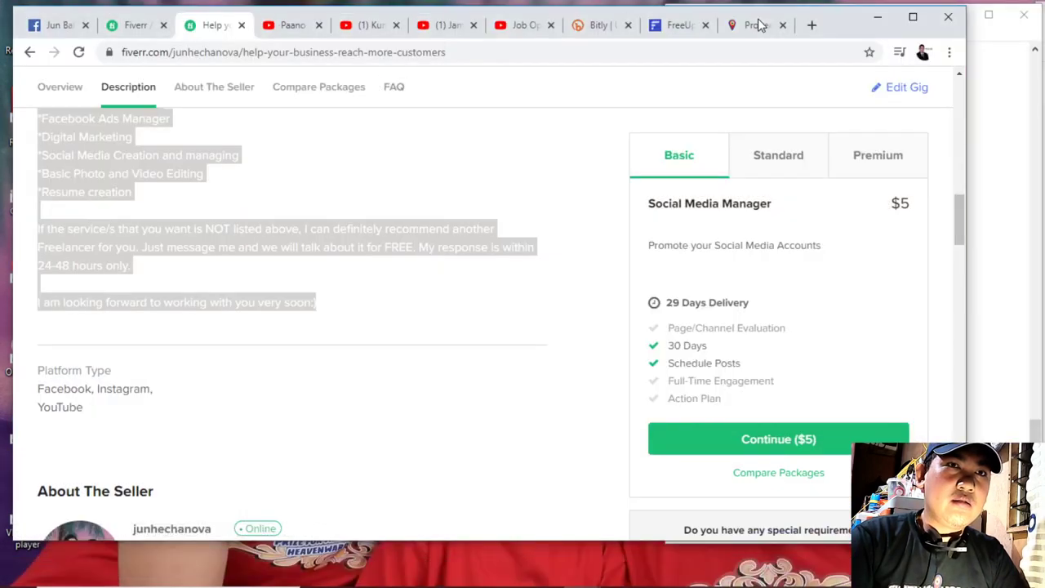
{"action": "left_click", "coordinate": [137, 25]}
{"action": "left_click", "coordinate": [255, 233]}
{"action": "key", "text": "ctrl+v"}
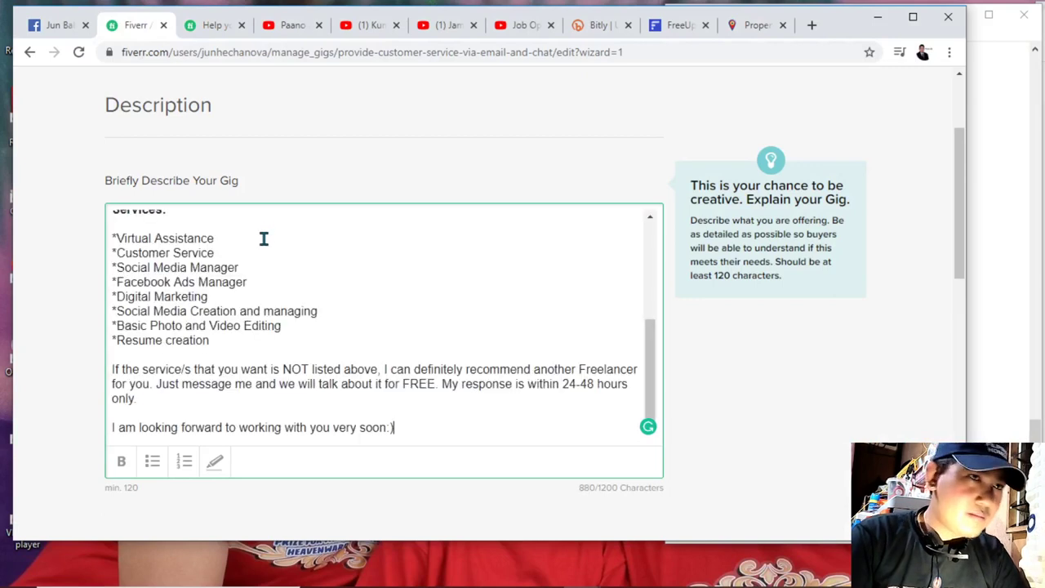
Delete the "About This Gig" line from the start of the pasted description.
{"action": "scroll", "coordinate": [281, 253], "scroll_direction": "up", "scroll_amount": 5}
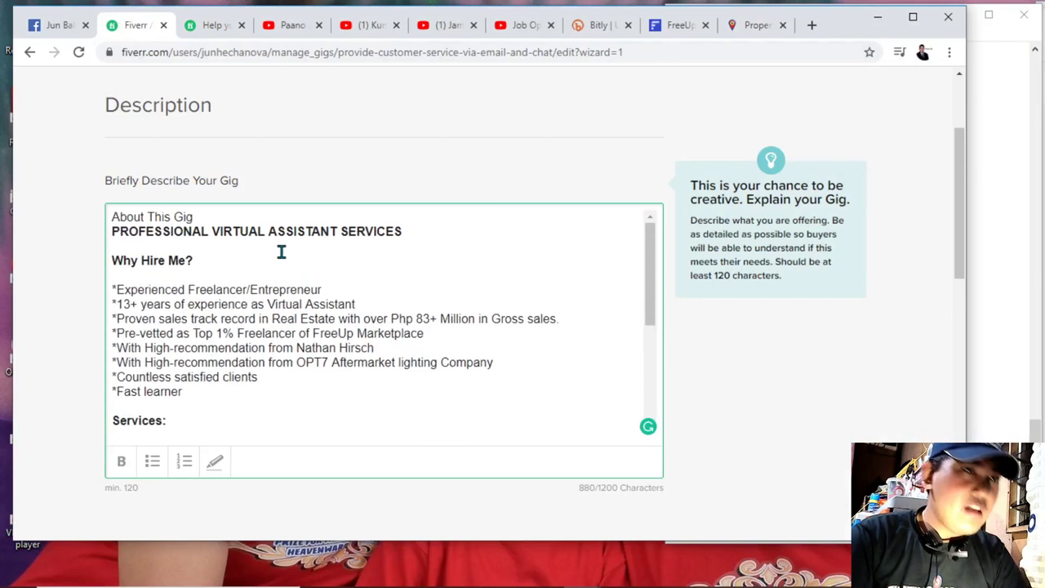
{"action": "triple_click", "coordinate": [108, 222]}
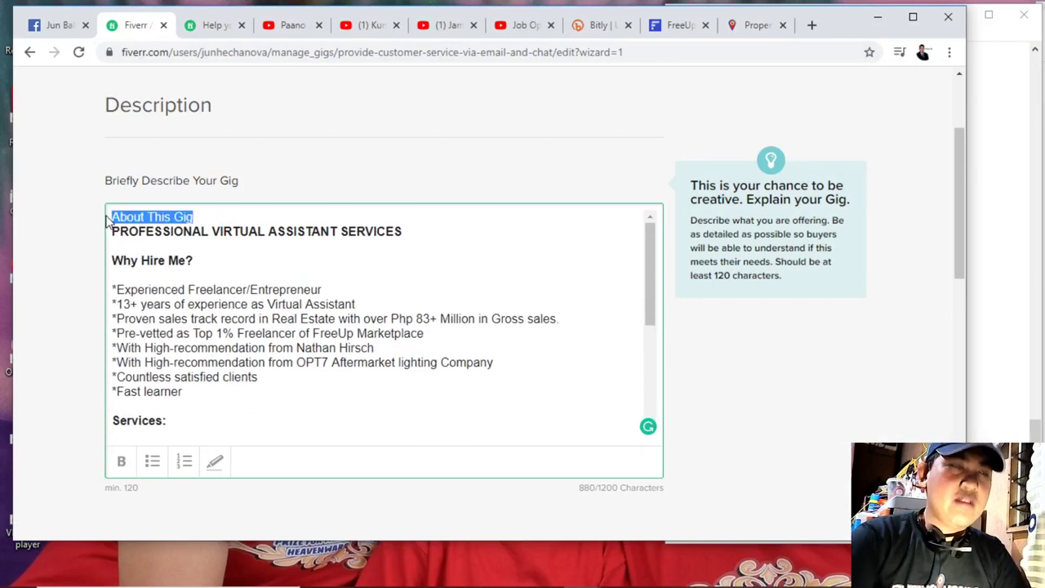
{"action": "key", "text": "BackSpace"}
Highlight the "PROFESSIONAL VIRTUAL ASSISTANT SERVICES" heading at the start of the gig description.
{"action": "left_click_drag", "start_coordinate": [421, 219], "coordinate": [68, 217]}
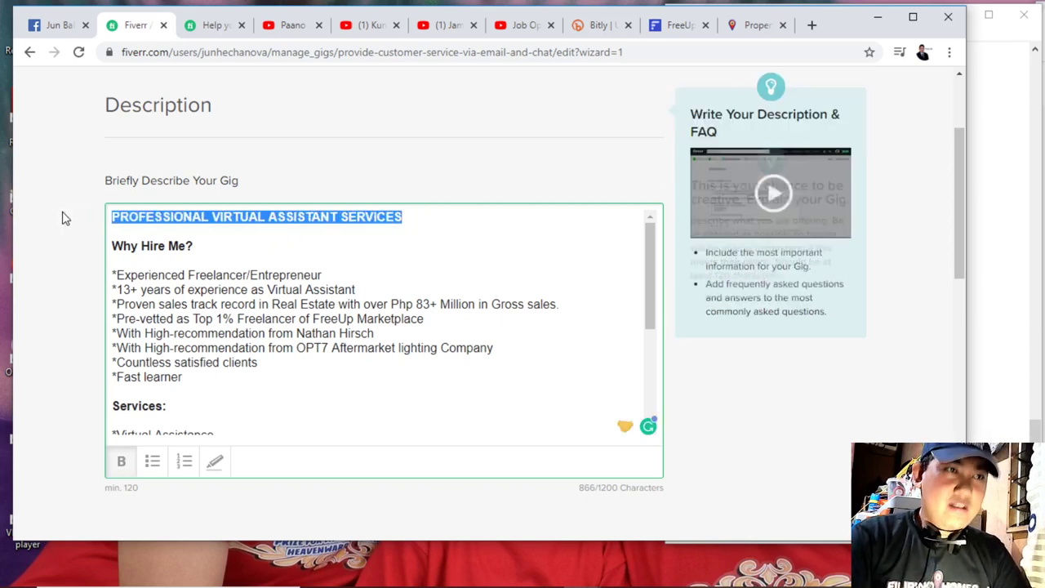
{"action": "left_click", "coordinate": [216, 462]}
Review the rest of the pasted description, from the "Why Hire Me?" points and services list through the referral paragraph and closing line.
{"action": "left_click_drag", "start_coordinate": [203, 245], "coordinate": [110, 245]}
{"action": "scroll", "coordinate": [137, 273], "scroll_direction": "down", "scroll_amount": 1}
{"action": "scroll", "coordinate": [169, 289], "scroll_direction": "up", "scroll_amount": 1}
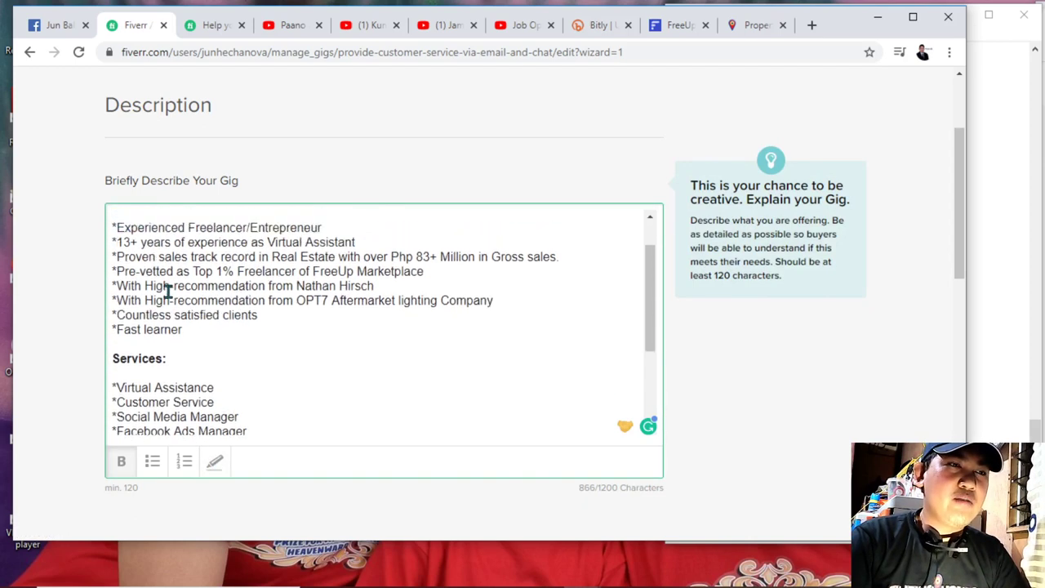
{"action": "left_click", "coordinate": [106, 278]}
{"action": "left_click", "coordinate": [171, 278]}
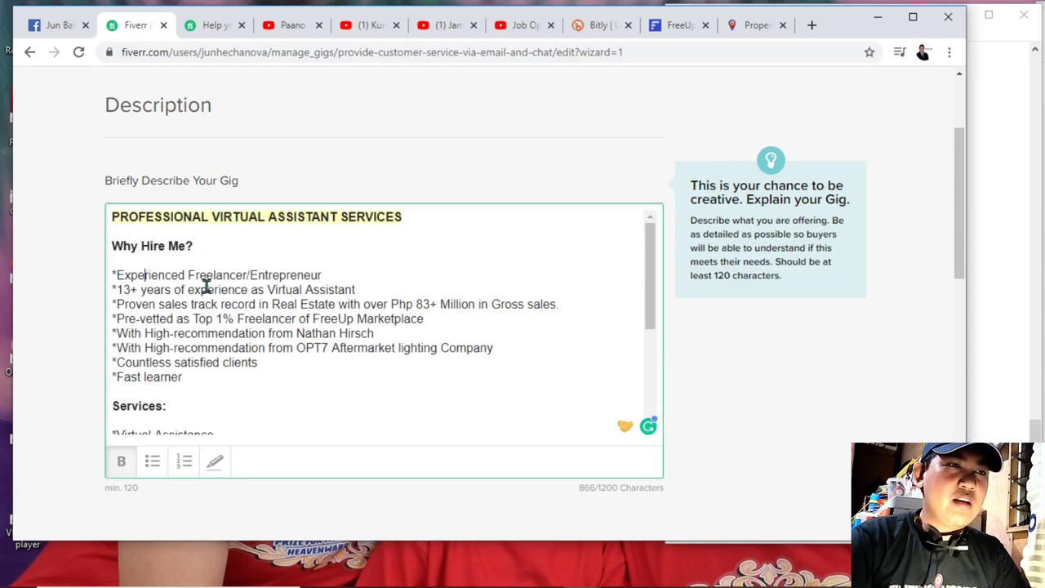
{"action": "left_click_drag", "start_coordinate": [329, 276], "coordinate": [114, 275]}
{"action": "left_click", "coordinate": [185, 303]}
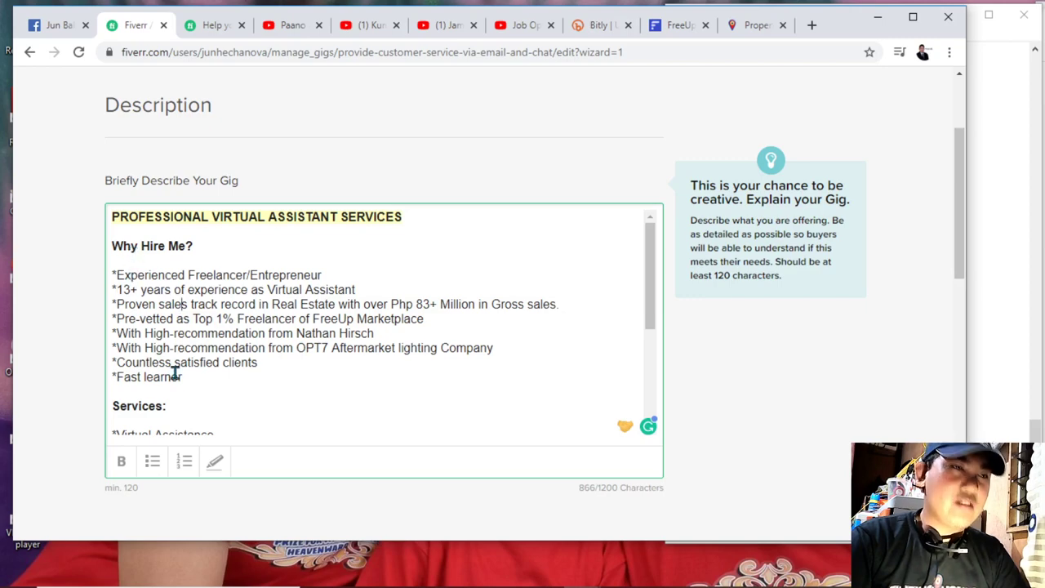
{"action": "scroll", "coordinate": [216, 353], "scroll_direction": "down", "scroll_amount": 2}
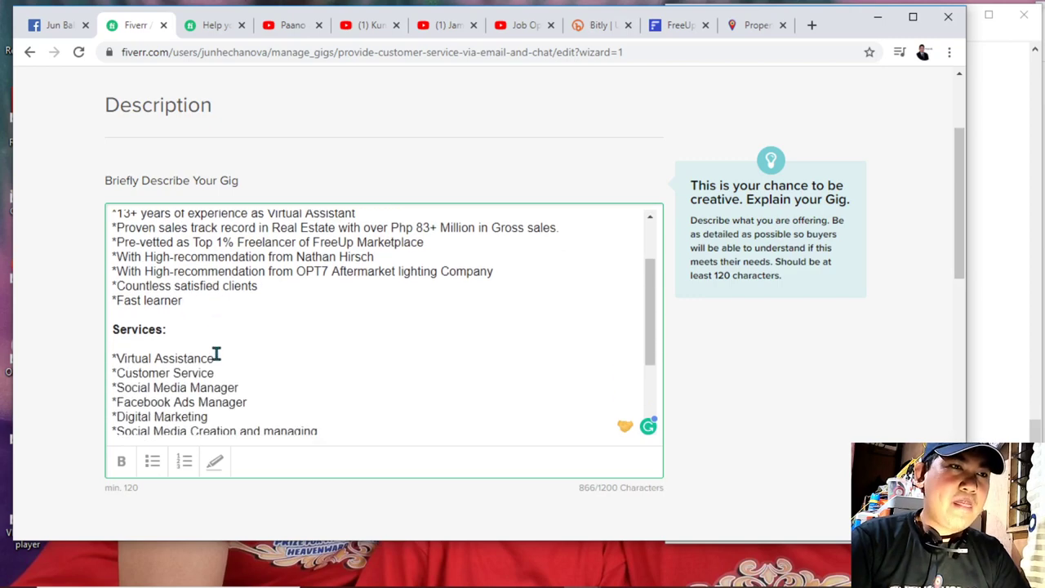
{"action": "left_click_drag", "start_coordinate": [112, 281], "coordinate": [230, 383]}
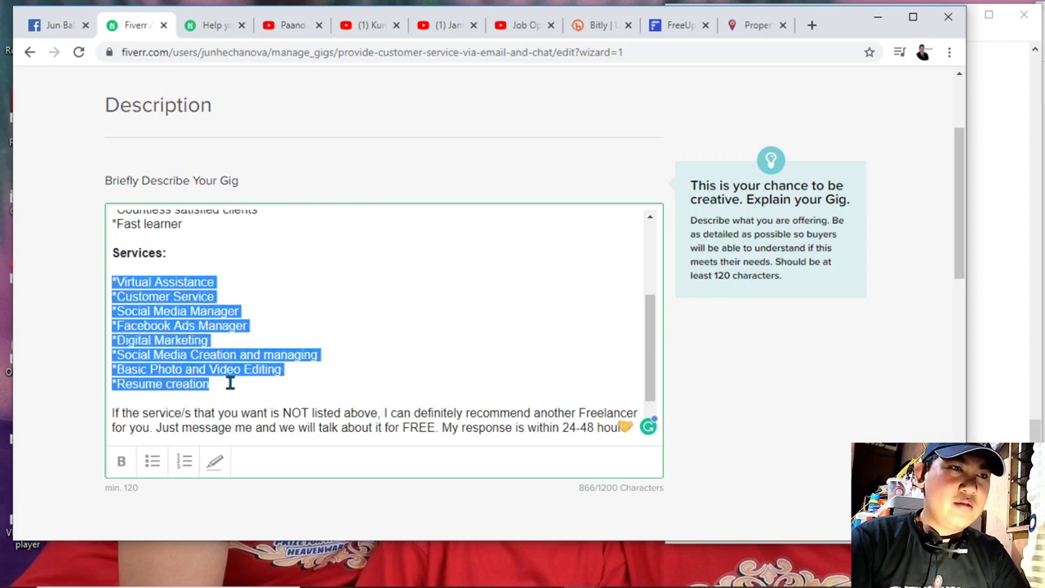
{"action": "scroll", "coordinate": [230, 383], "scroll_direction": "down", "scroll_amount": 1}
{"action": "left_click_drag", "start_coordinate": [157, 406], "coordinate": [109, 376]}
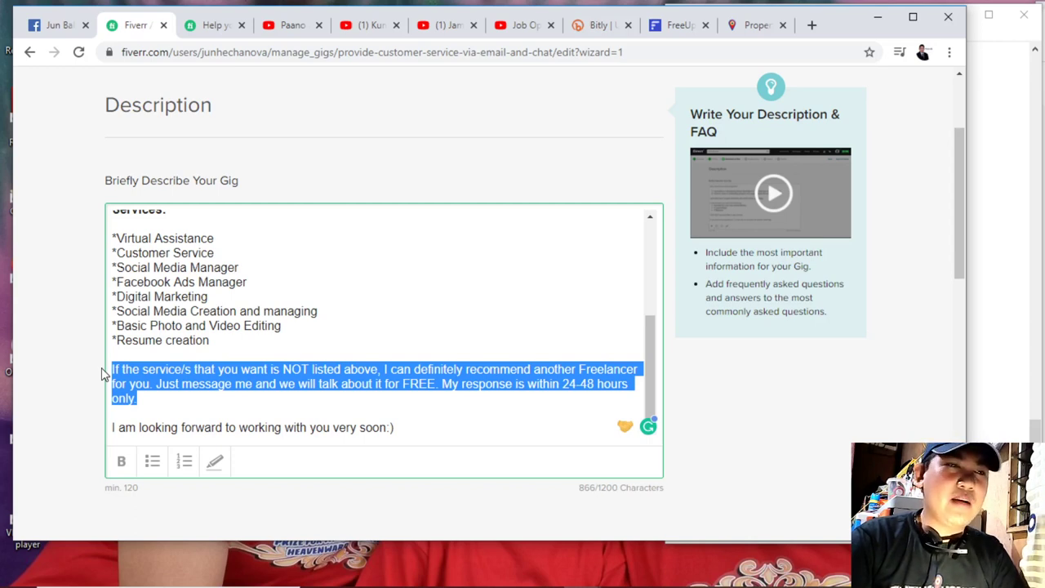
{"action": "left_click", "coordinate": [166, 394]}
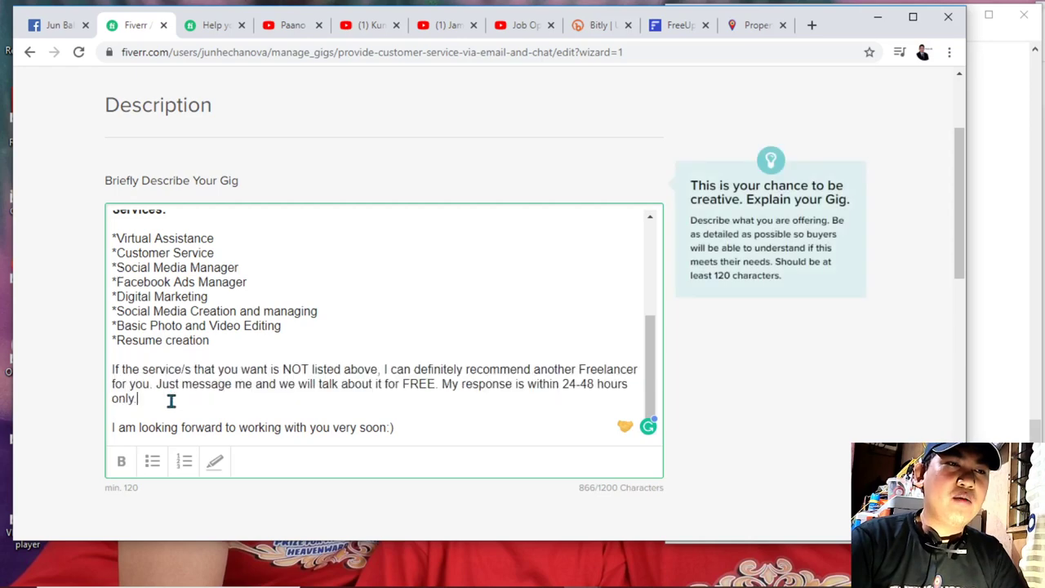
{"action": "left_click_drag", "start_coordinate": [406, 427], "coordinate": [112, 427]}
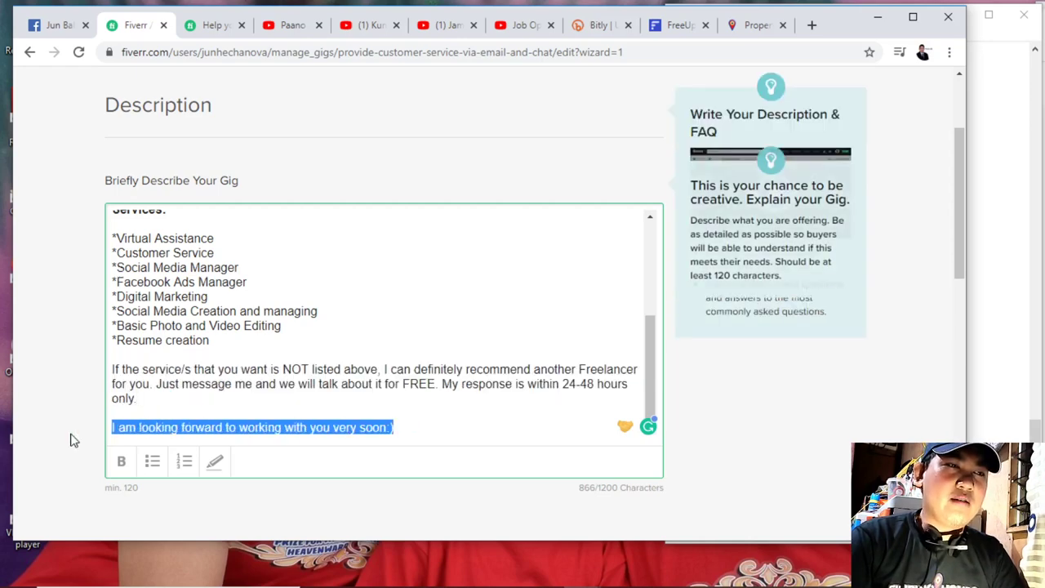
Start a new FAQ entry with the question "Do you transcribe Audio/video files to text format?".
{"action": "scroll", "coordinate": [350, 381], "scroll_direction": "up", "scroll_amount": 1}
{"action": "scroll", "coordinate": [351, 380], "scroll_direction": "down", "scroll_amount": 3}
{"action": "scroll", "coordinate": [361, 389], "scroll_direction": "down", "scroll_amount": 3}
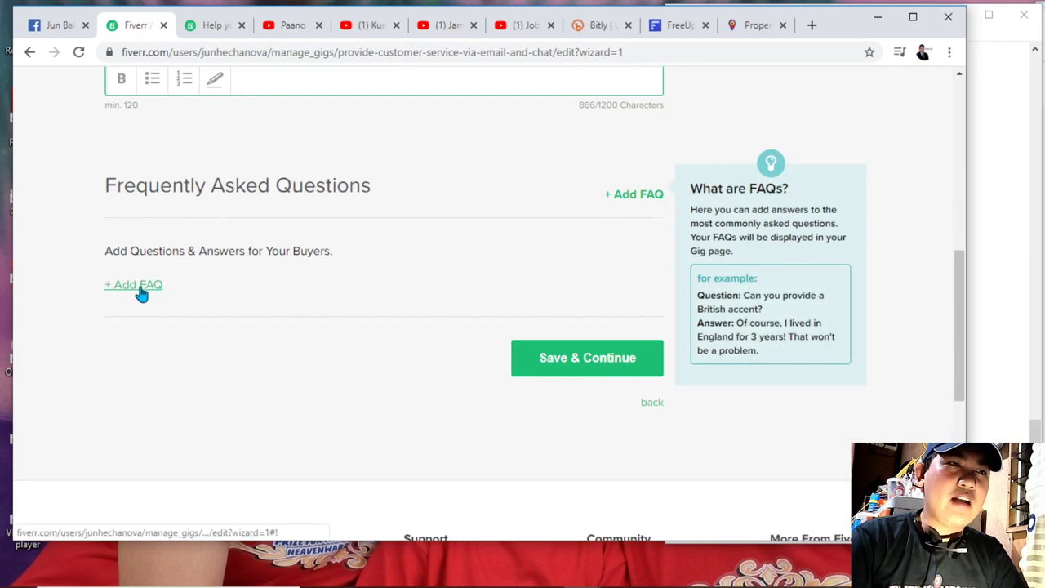
{"action": "left_click", "coordinate": [138, 285]}
{"action": "left_click", "coordinate": [215, 304]}
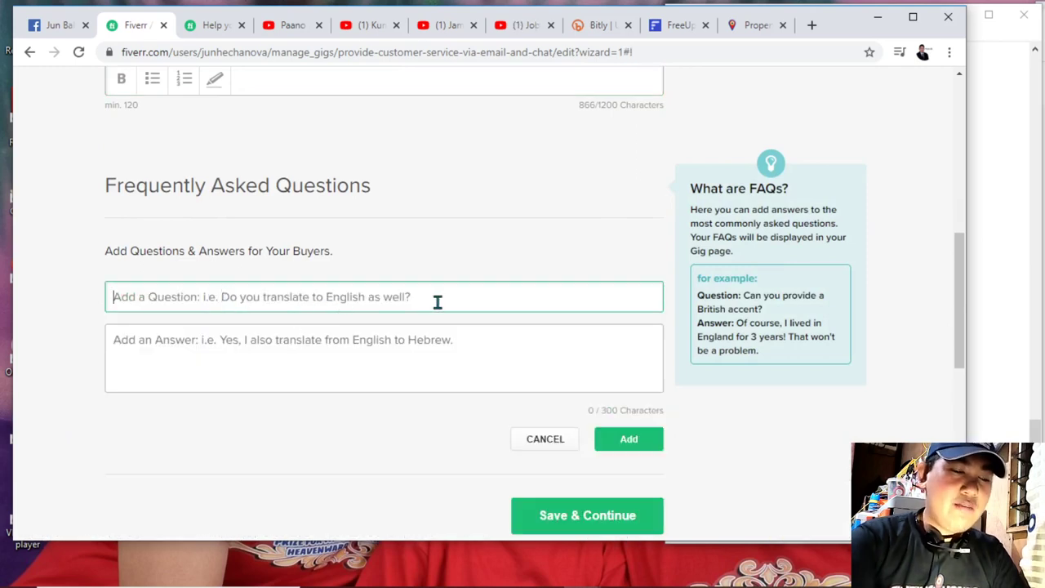
{"action": "type", "text": "Do you"}
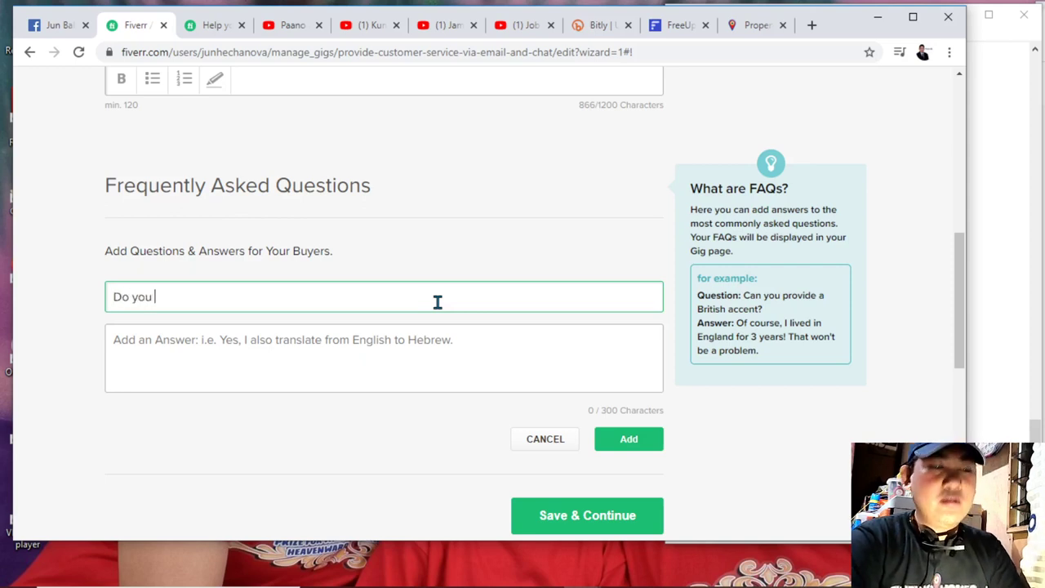
{"action": "type", "text": " tran"}
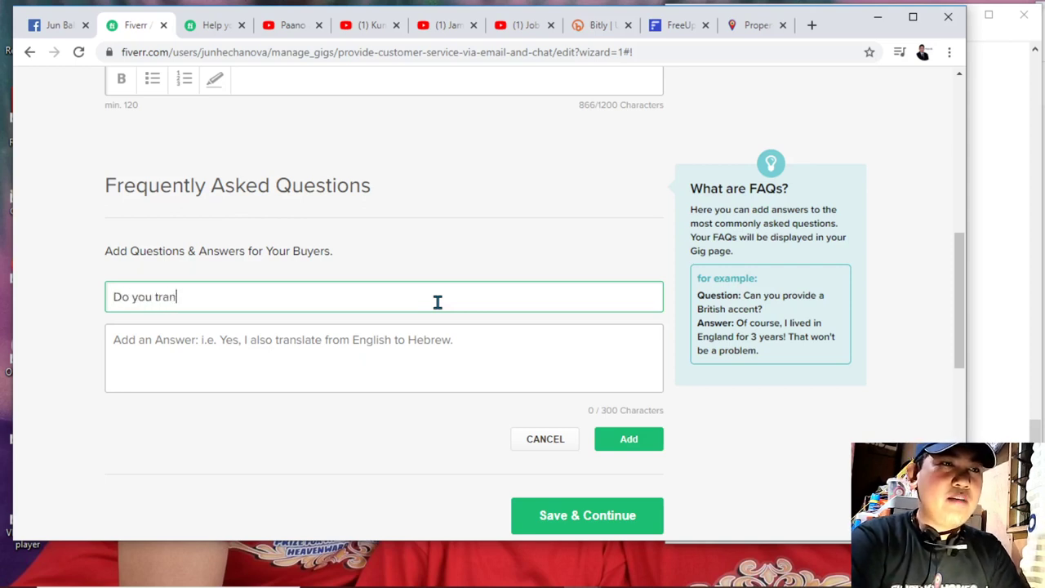
{"action": "type", "text": "sr"}
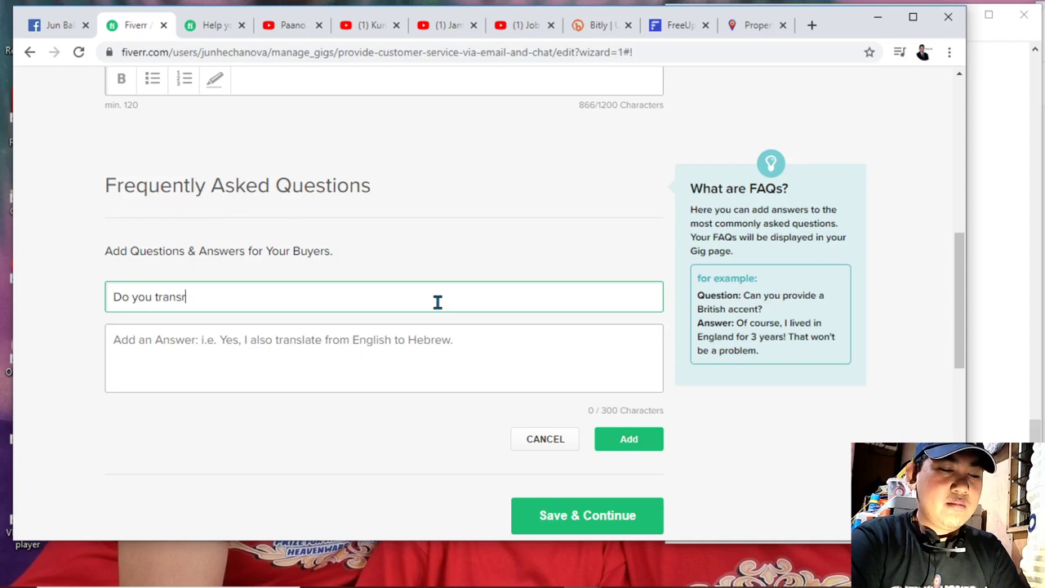
{"action": "type", "text": "bi"}
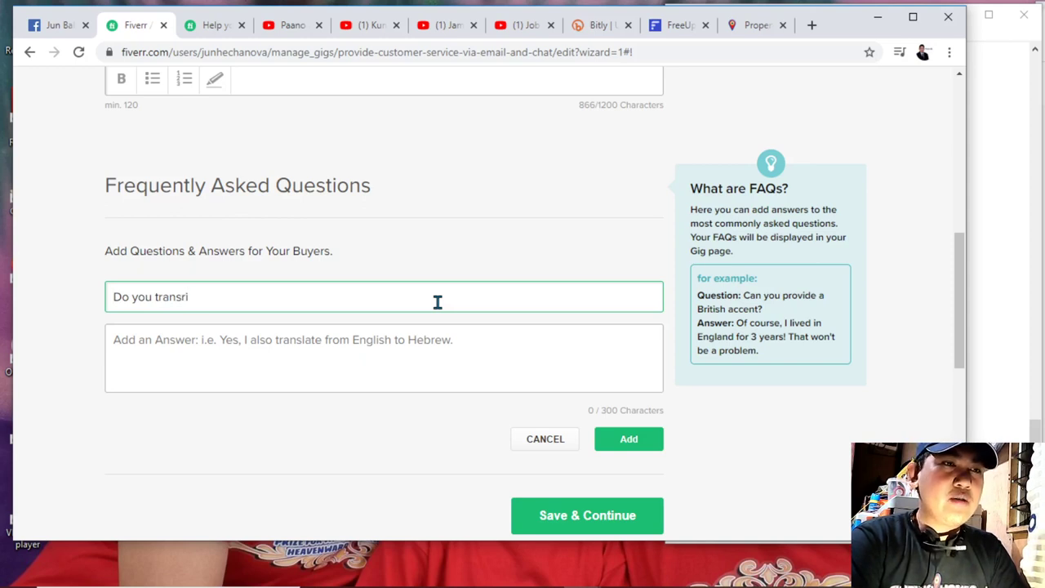
{"action": "type", "text": "e"}
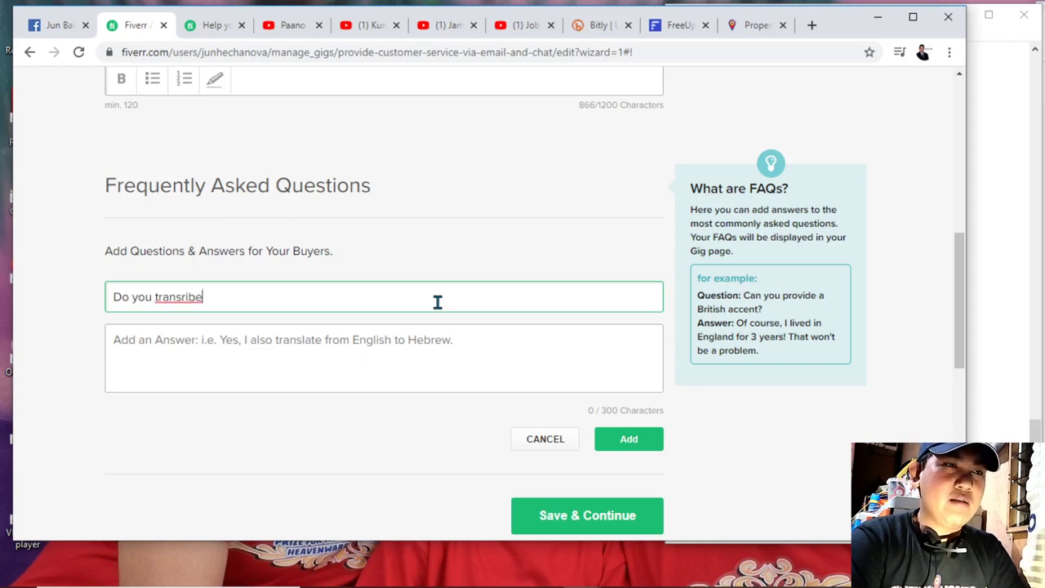
{"action": "key", "text": "BackSpace"}
{"action": "key", "text": "BackSpace"}
{"action": "key", "text": "BackSpace"}
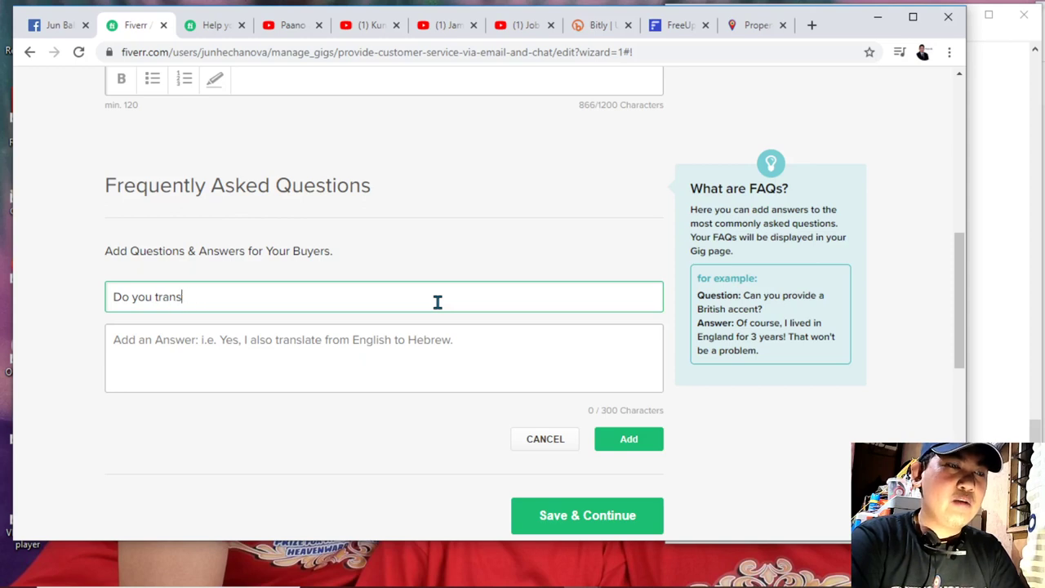
{"action": "type", "text": "cribe"}
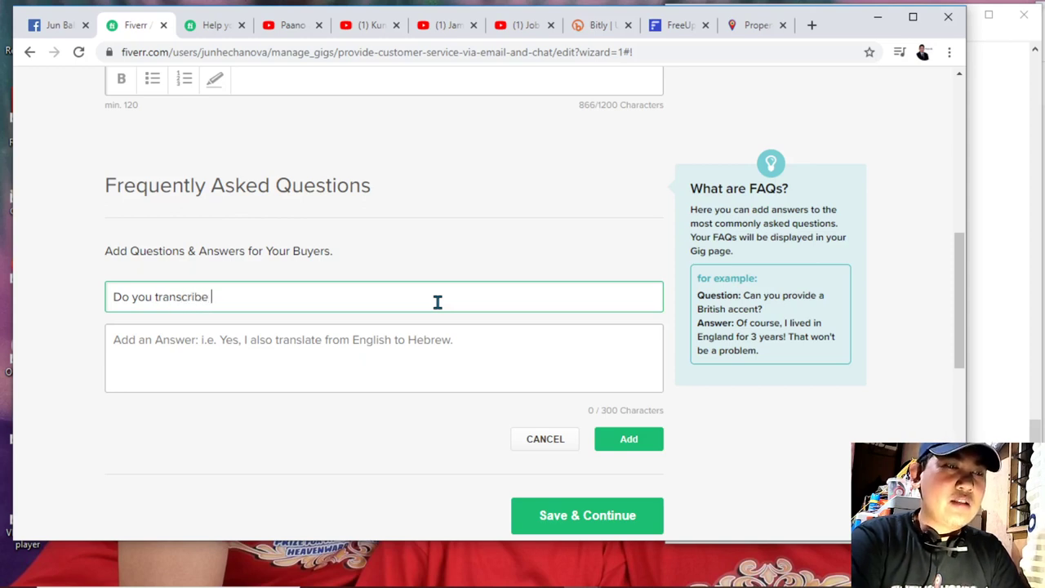
{"action": "type", "text": " Audi"}
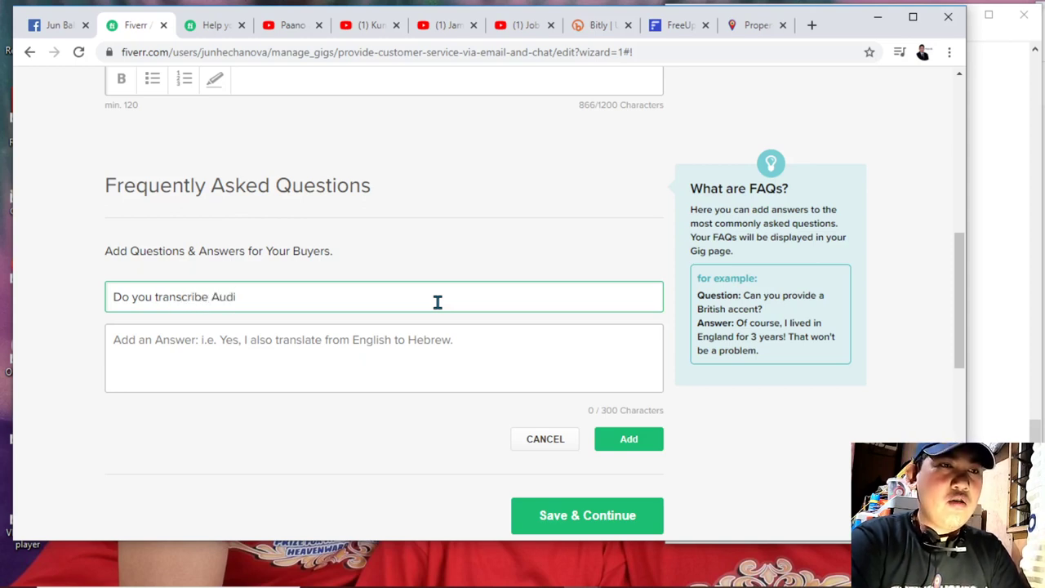
{"action": "type", "text": "o/vi"}
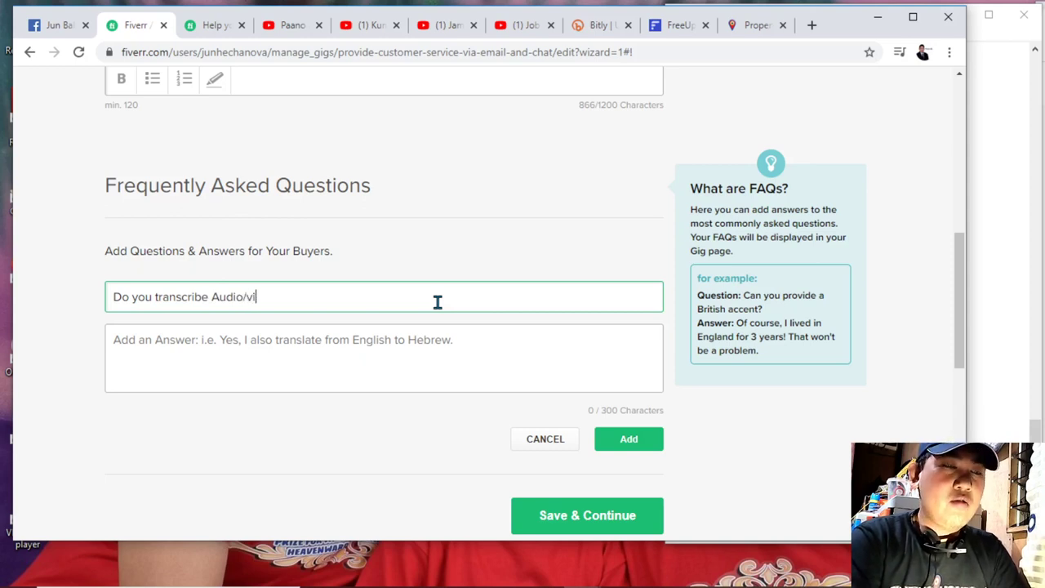
{"action": "type", "text": "deo files "}
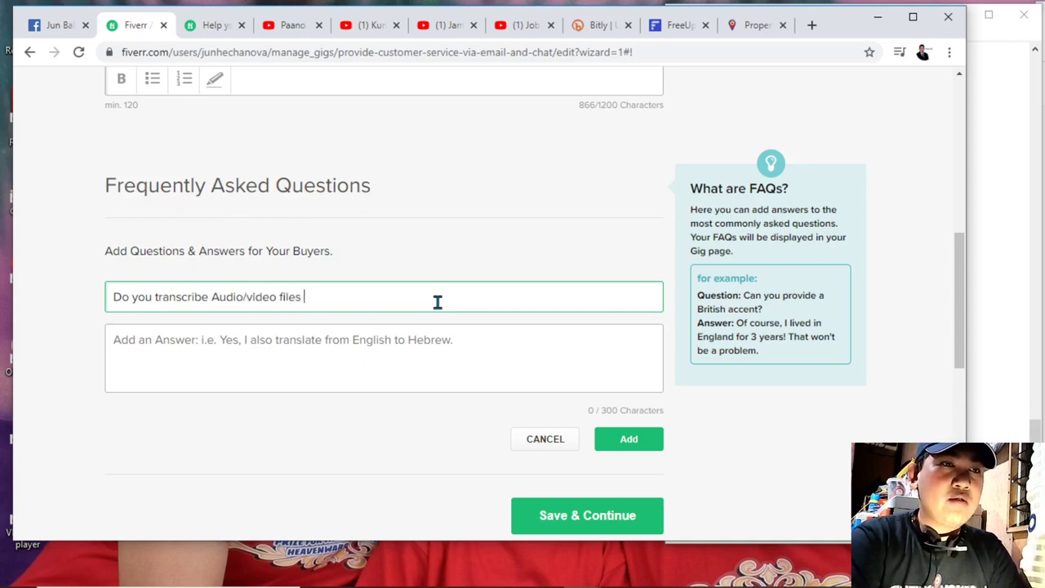
{"action": "type", "text": "to text format?"}
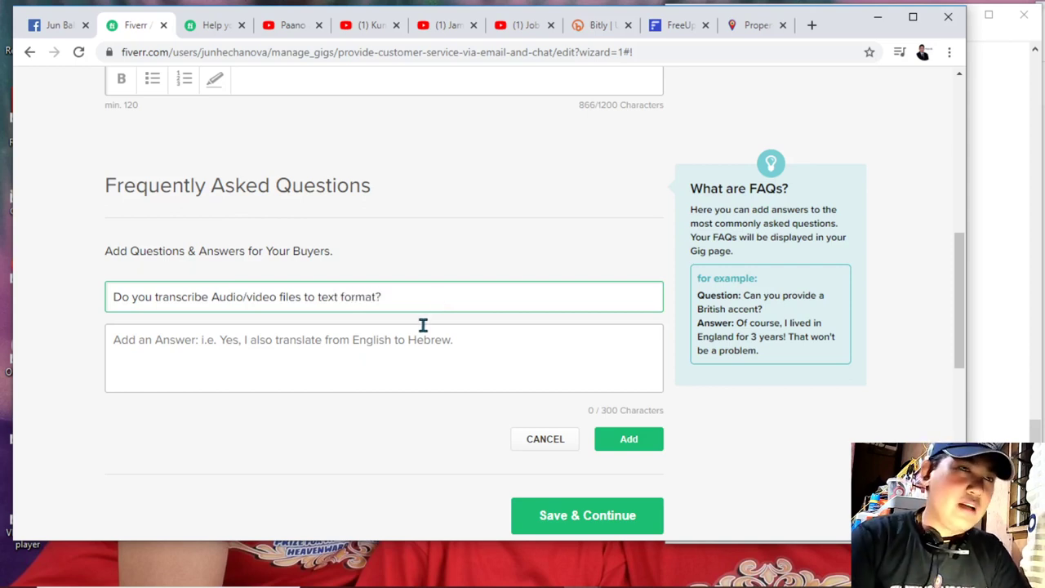
Enter the FAQ answer "Yes, I can definitely help you with transcription," using the suggested spelling for the last word.
{"action": "left_click", "coordinate": [419, 341]}
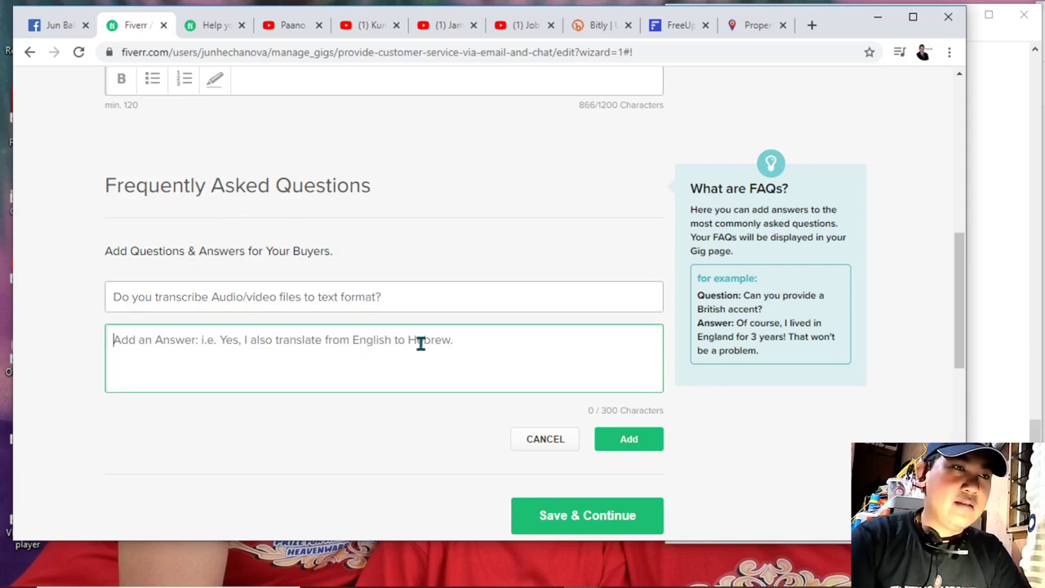
{"action": "type", "text": "Yes, I can "}
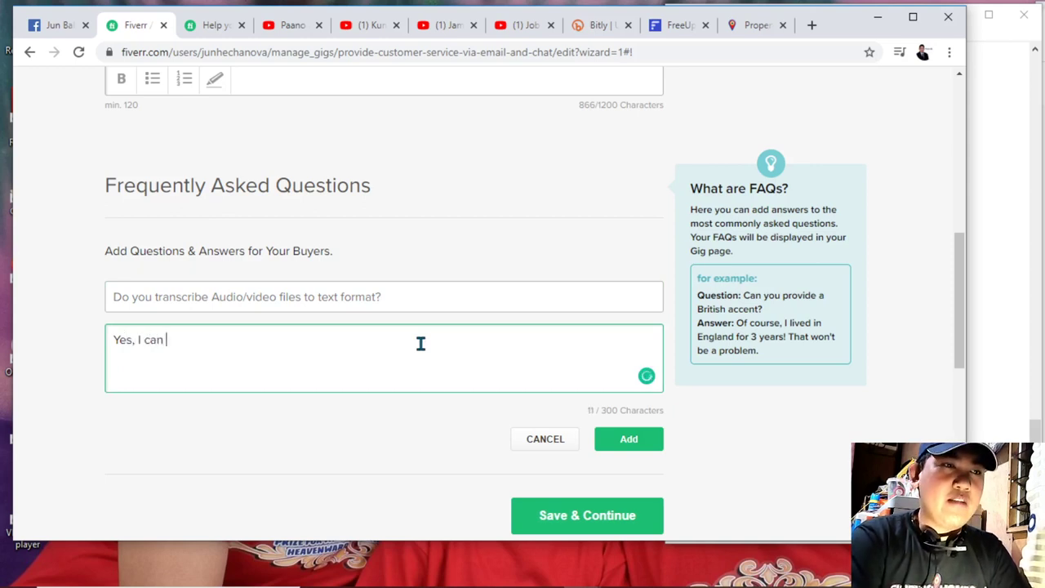
{"action": "type", "text": "definitely"}
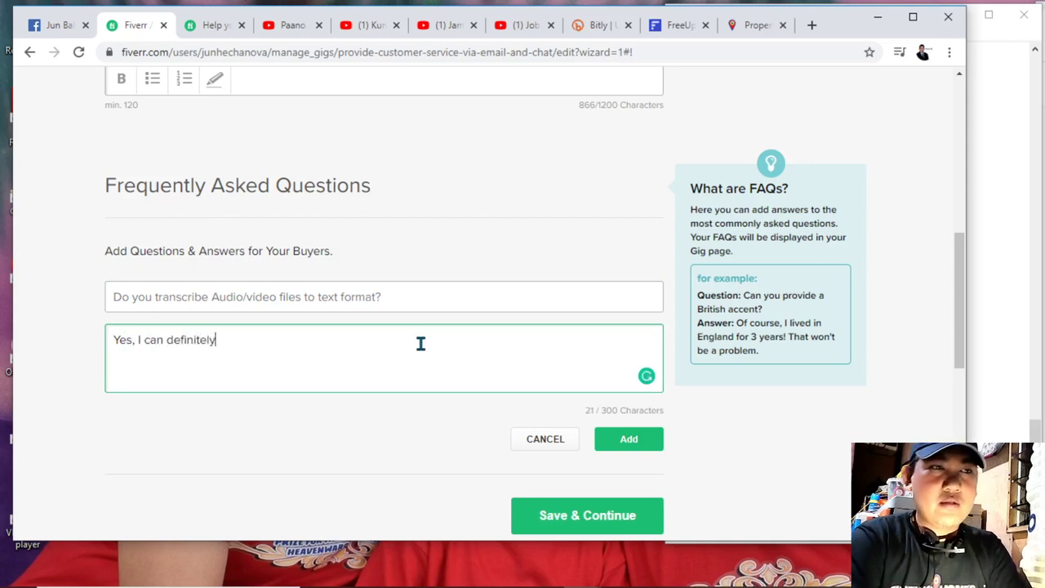
{"action": "type", "text": " help y"}
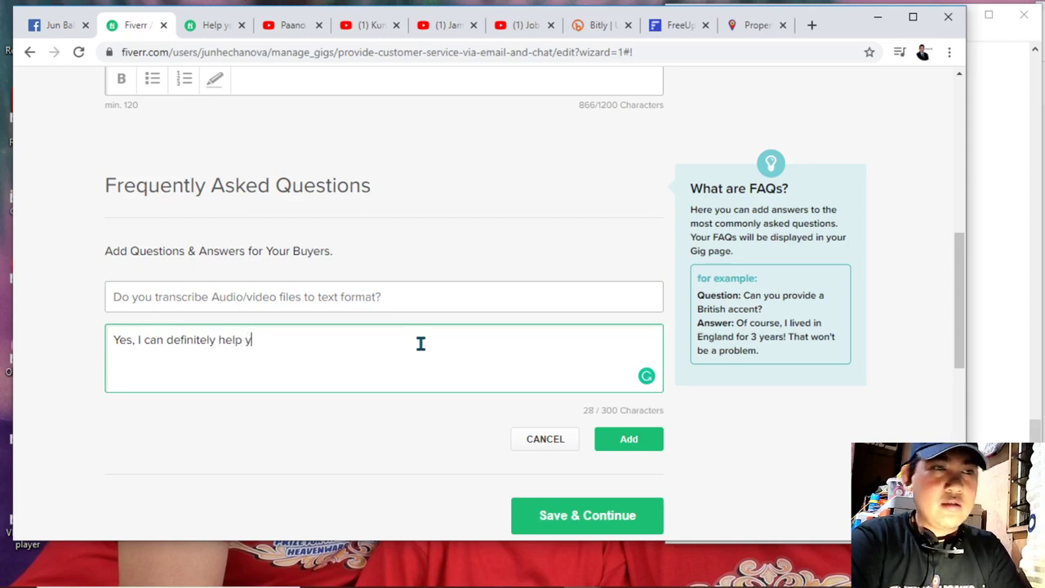
{"action": "type", "text": "ou with"}
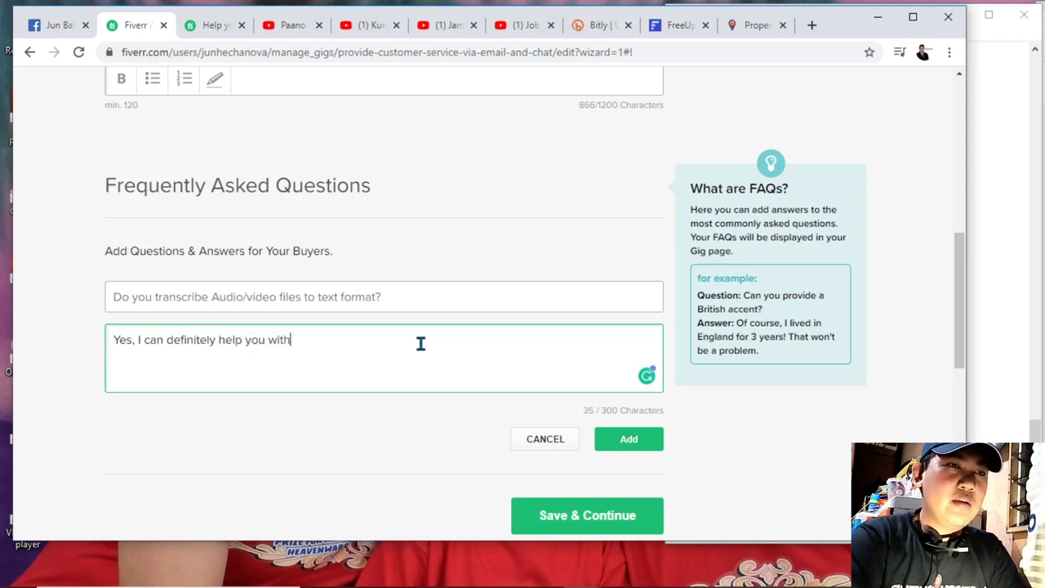
{"action": "type", "text": " transription,"}
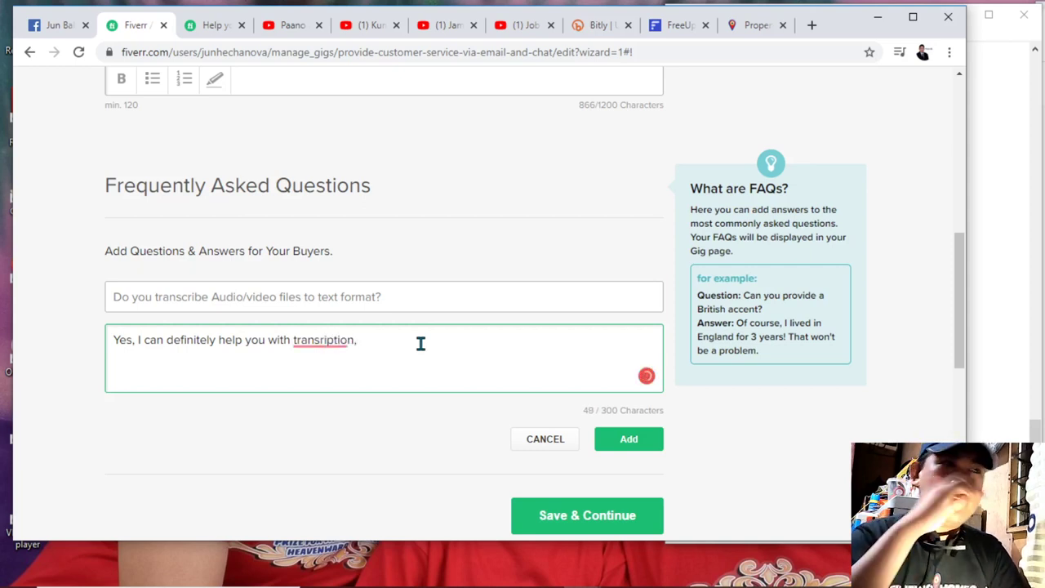
{"action": "mouse_move", "coordinate": [324, 338]}
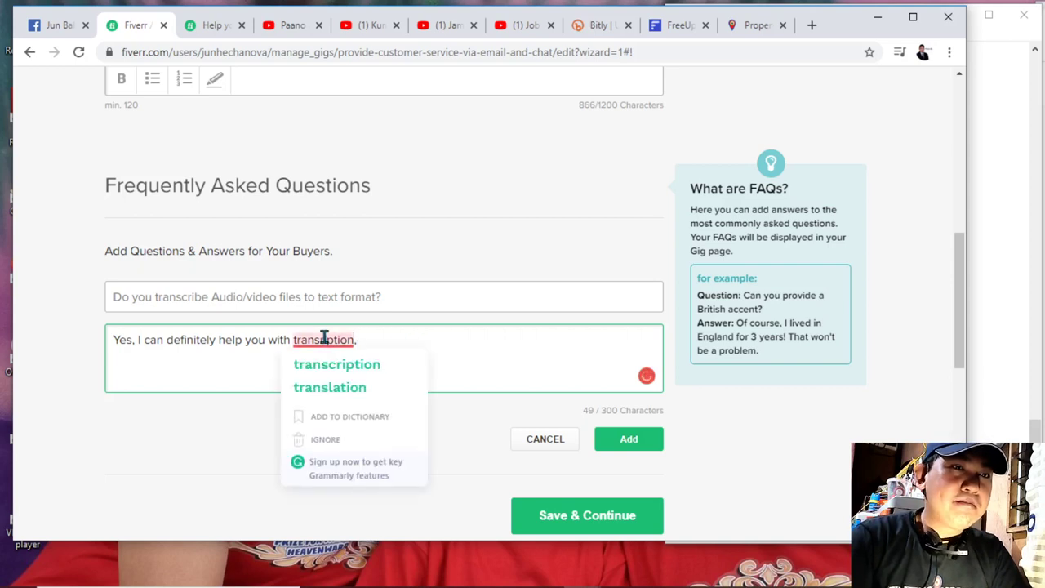
{"action": "left_click", "coordinate": [334, 364]}
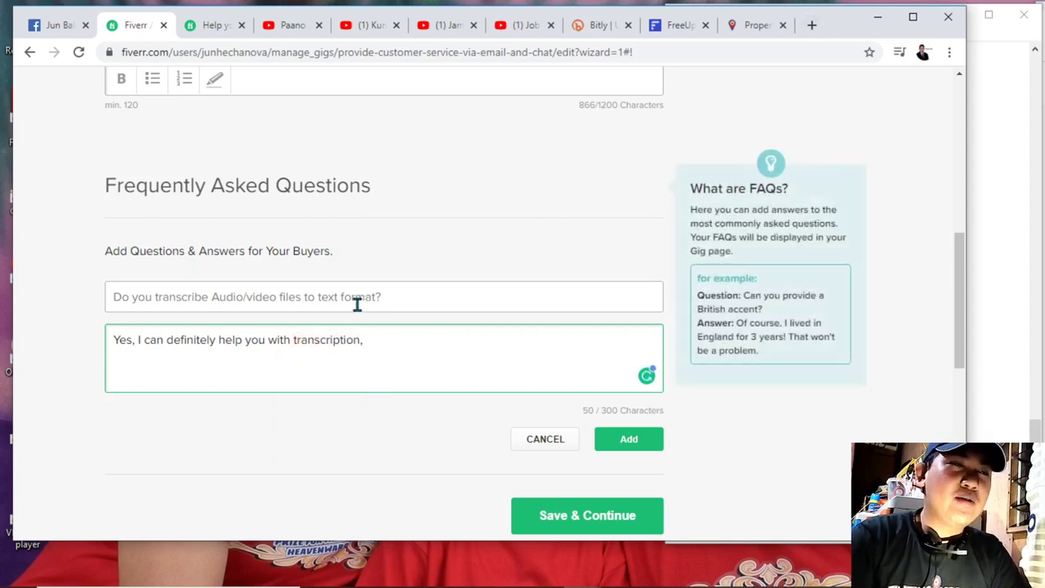
Misspell "transcription" in the FAQ answer as "trancription" and restore it with the suggested spelling correction.
{"action": "left_click", "coordinate": [320, 341]}
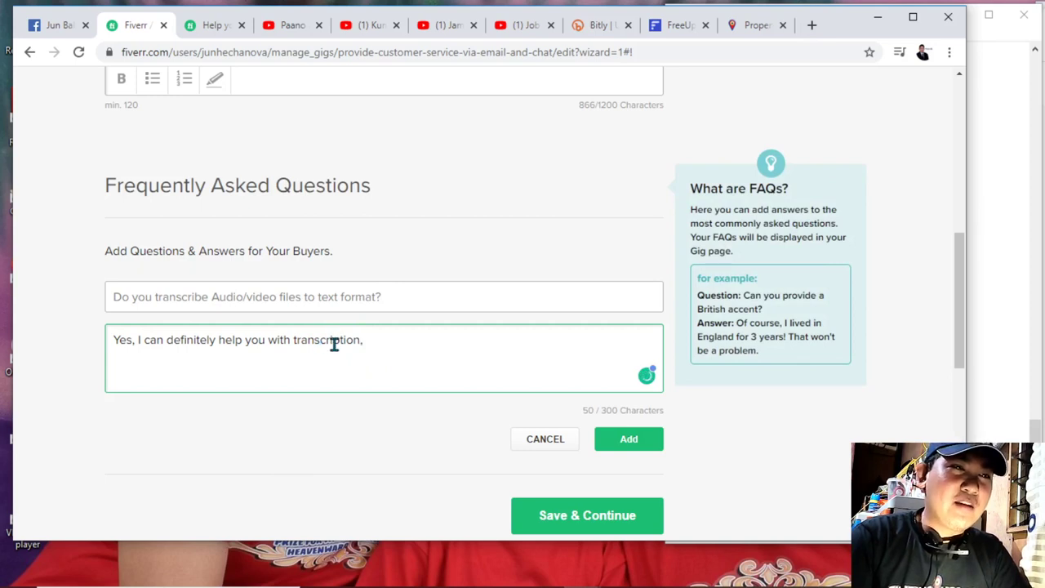
{"action": "key", "text": "BackSpace"}
{"action": "key", "text": "Return"}
{"action": "key", "text": "BackSpace"}
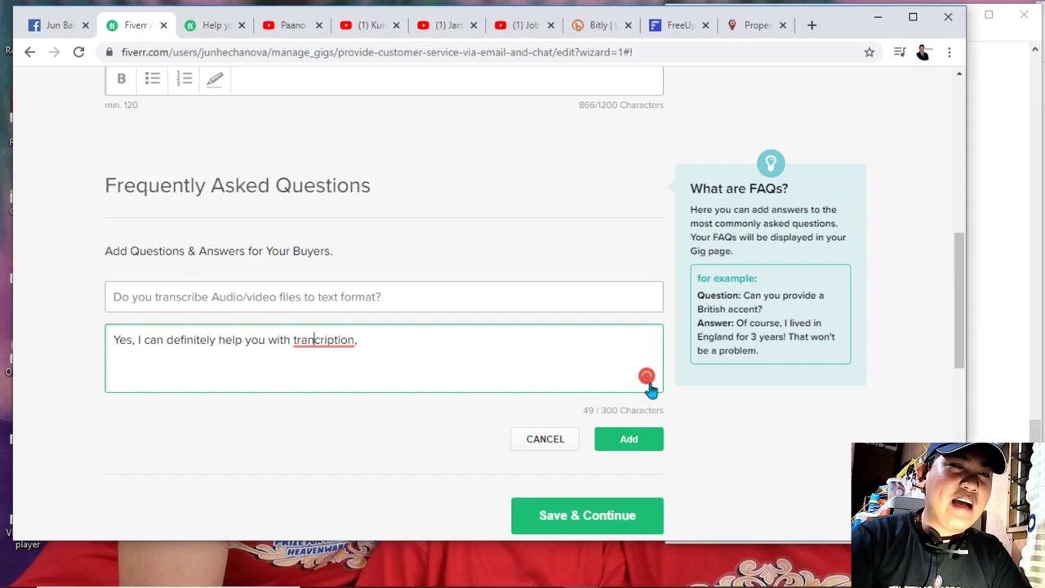
{"action": "mouse_move", "coordinate": [647, 382]}
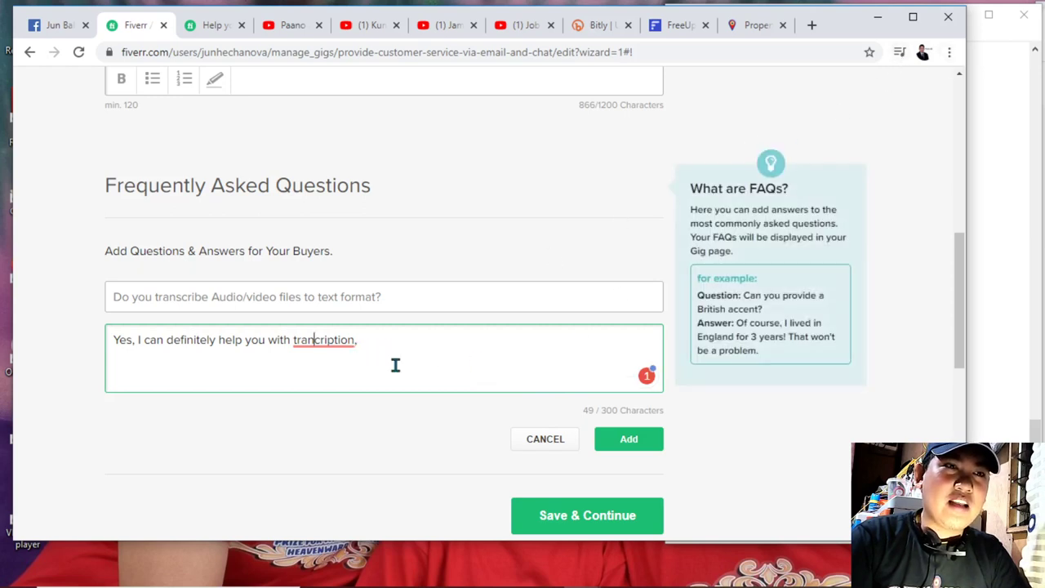
{"action": "mouse_move", "coordinate": [327, 340]}
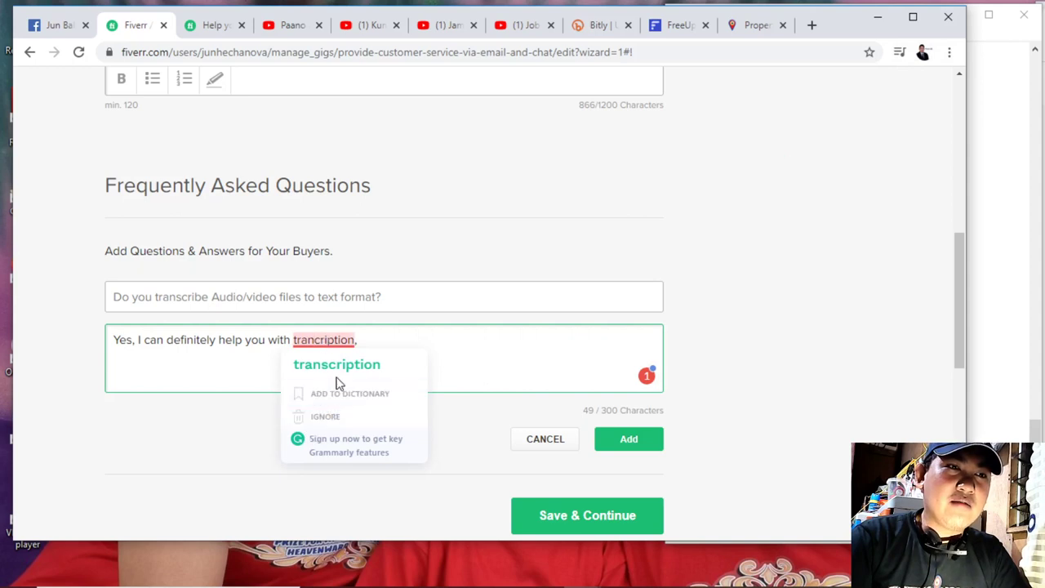
{"action": "left_click", "coordinate": [339, 368]}
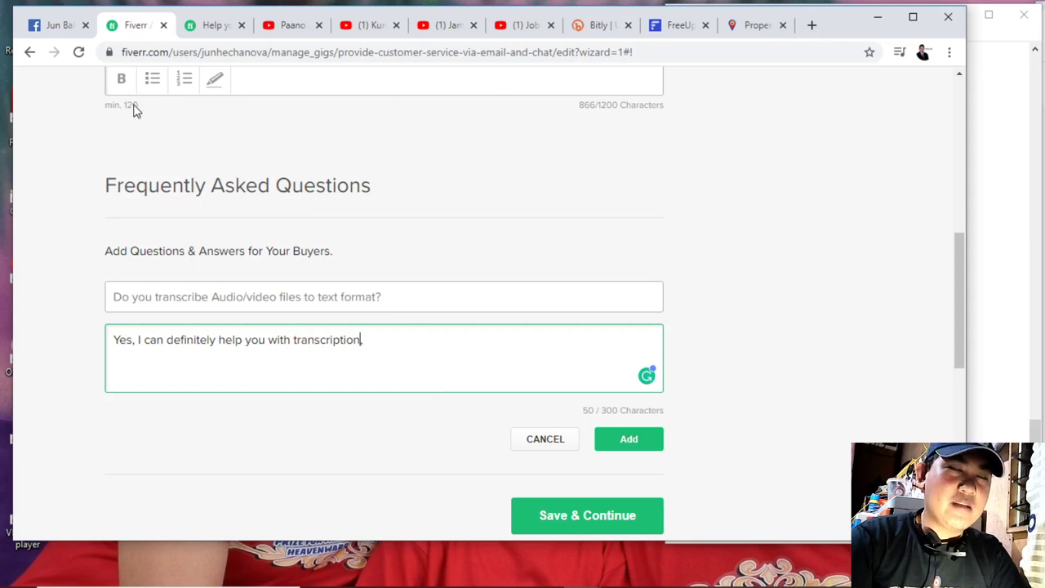
Search the web for "grammarly download" in a new tab.
{"action": "key", "text": "ctrl+t"}
{"action": "key", "text": "ctrl+t"}
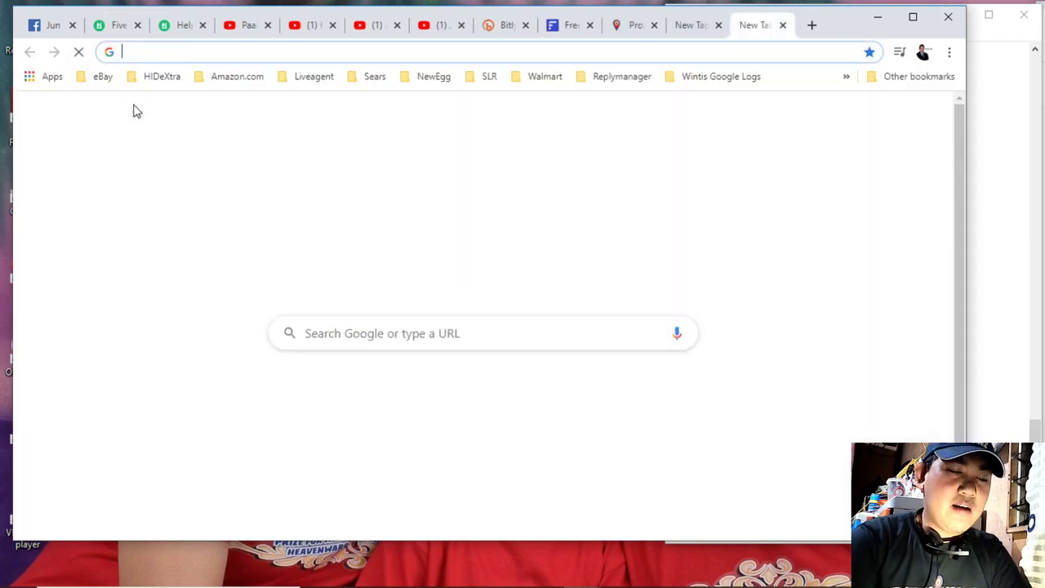
{"action": "type", "text": "grammary"}
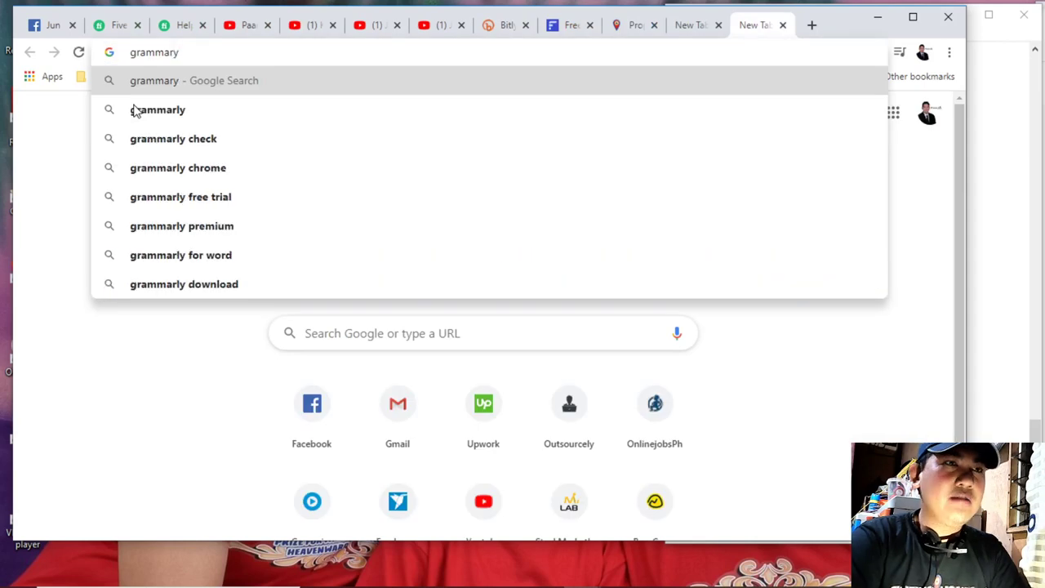
{"action": "key", "text": "BackSpace"}
{"action": "type", "text": "ly downl"}
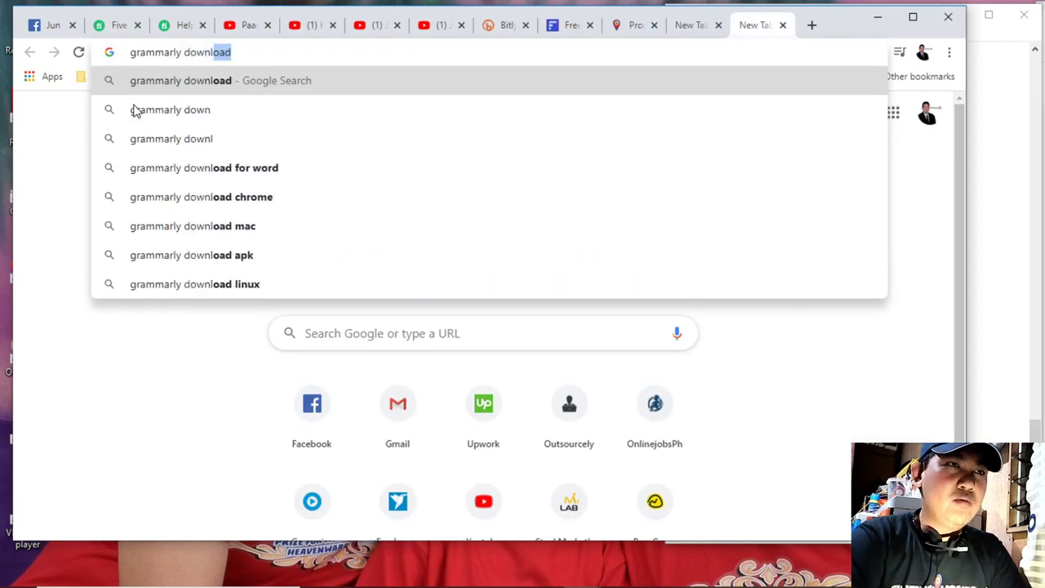
{"action": "key", "text": "Return"}
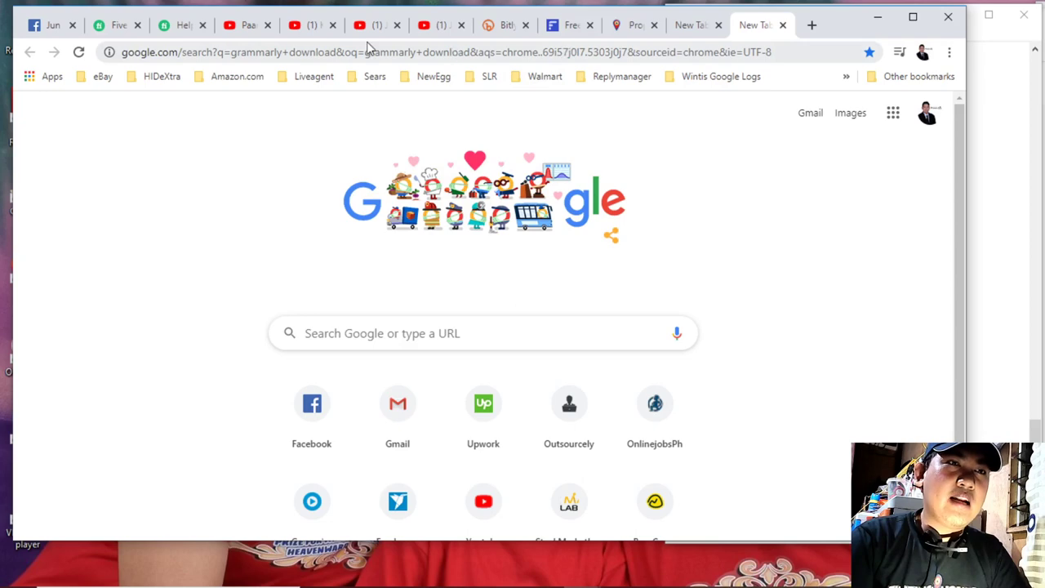
{"action": "mouse_move", "coordinate": [798, 582]}
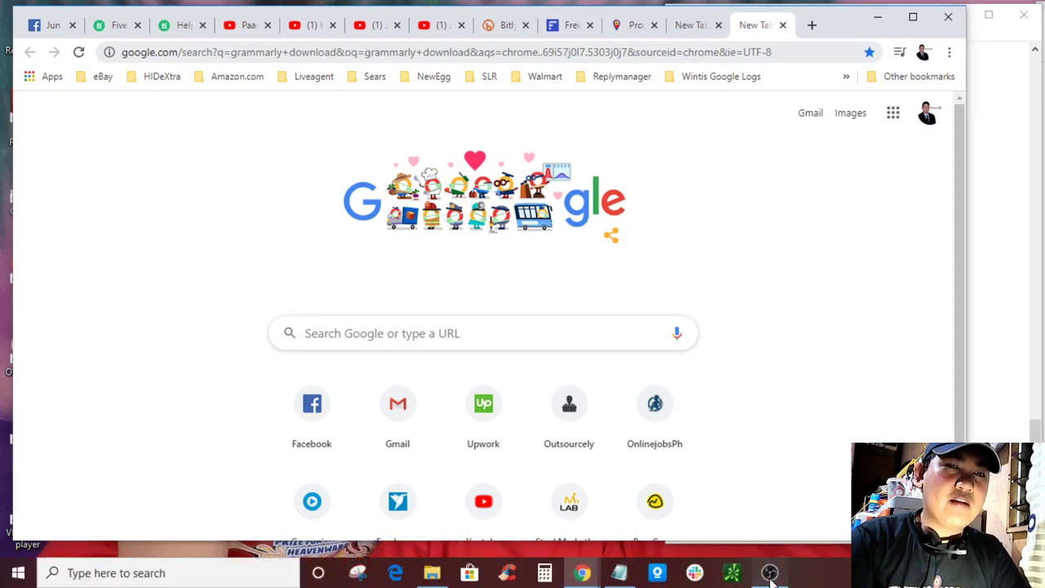
{"action": "left_click", "coordinate": [770, 573]}
{"action": "left_click", "coordinate": [770, 573]}
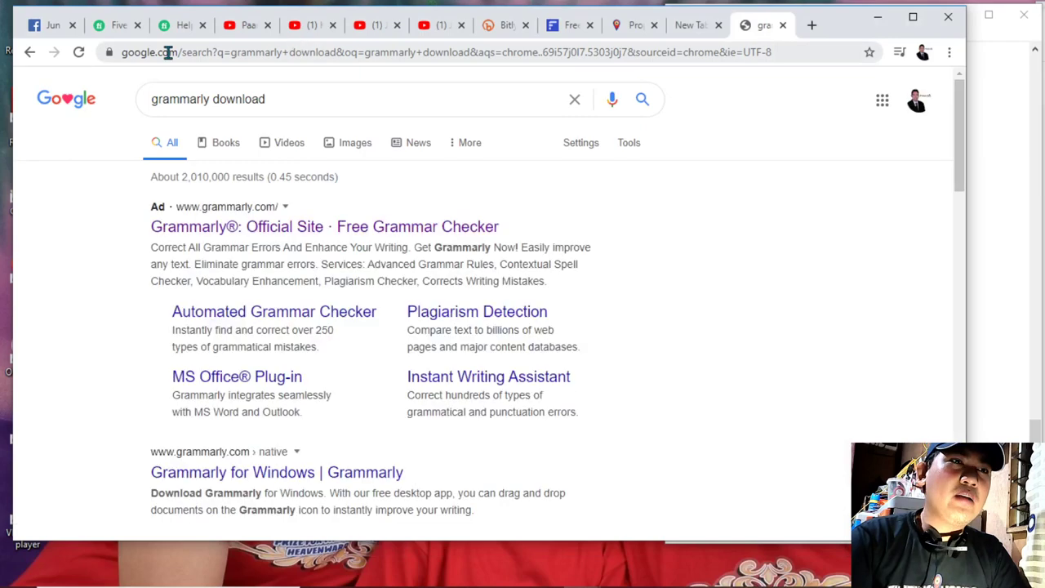
Review the services list and closing paragraphs of the existing social media gig's description.
{"action": "left_click", "coordinate": [178, 25]}
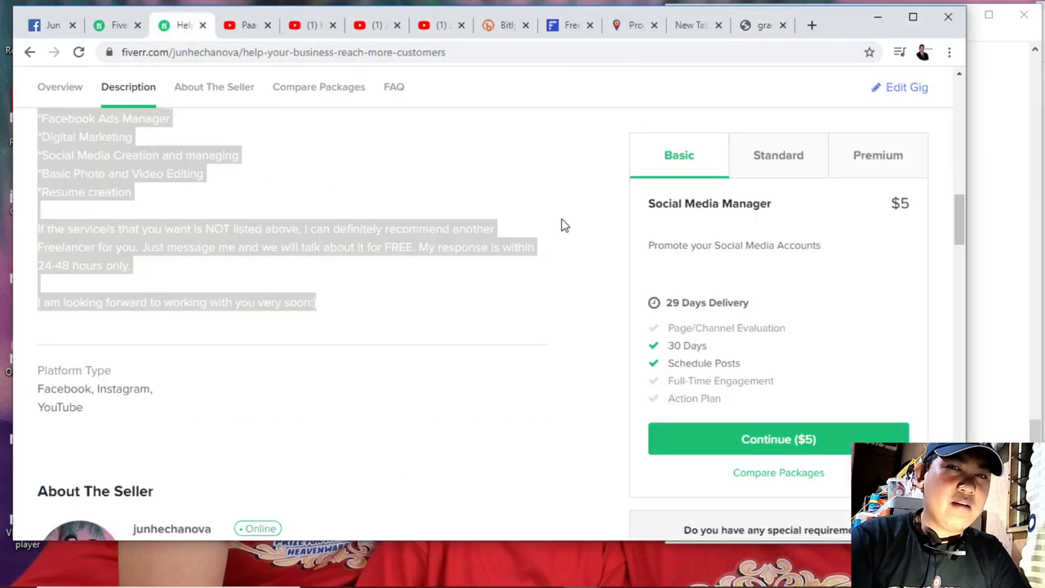
{"action": "left_click", "coordinate": [414, 217]}
{"action": "scroll", "coordinate": [404, 232], "scroll_direction": "up", "scroll_amount": 2}
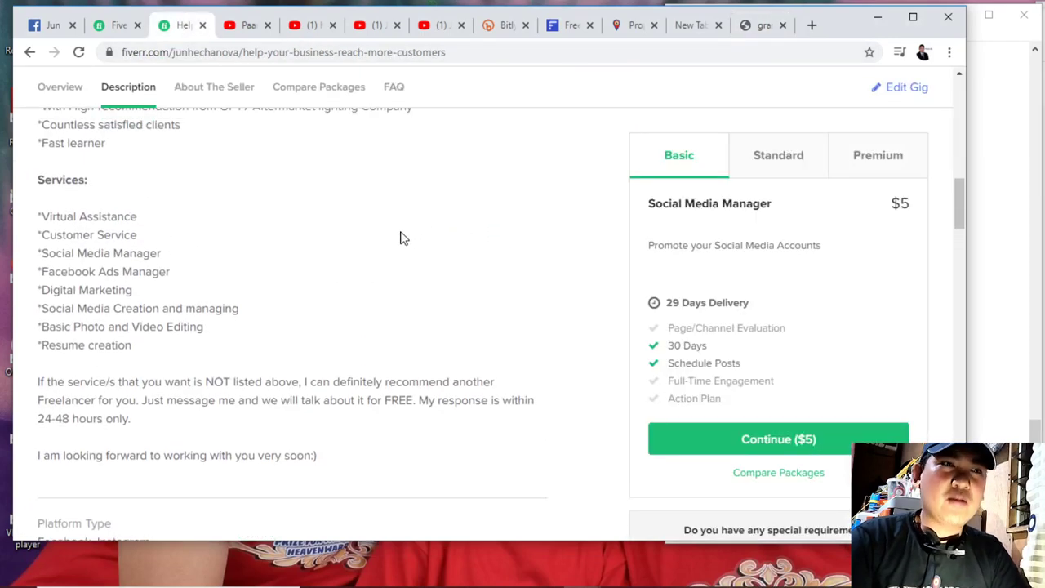
{"action": "scroll", "coordinate": [400, 238], "scroll_direction": "down", "scroll_amount": 1}
{"action": "scroll", "coordinate": [400, 237], "scroll_direction": "up", "scroll_amount": 3}
{"action": "scroll", "coordinate": [400, 237], "scroll_direction": "down", "scroll_amount": 4}
Add the transcription question and answer to the new gig's FAQ, then save and continue to the Requirements stage.
{"action": "left_click", "coordinate": [122, 25]}
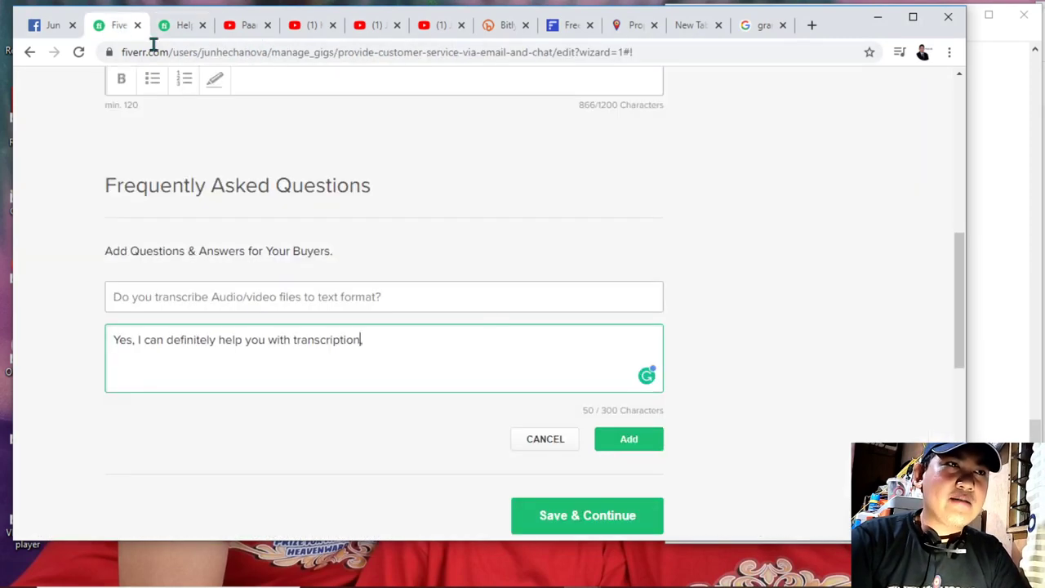
{"action": "left_click", "coordinate": [622, 442]}
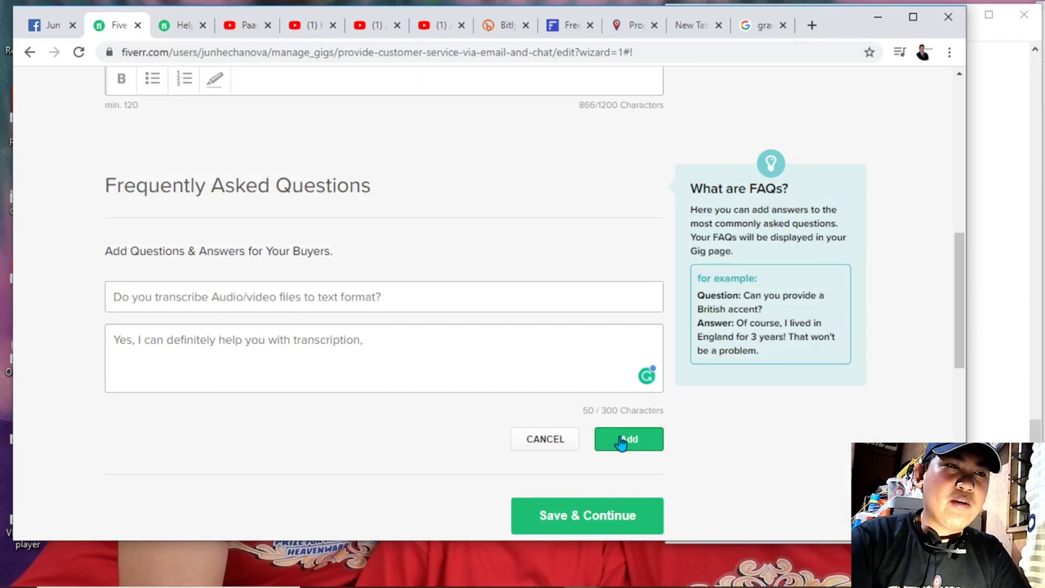
{"action": "left_click", "coordinate": [605, 414]}
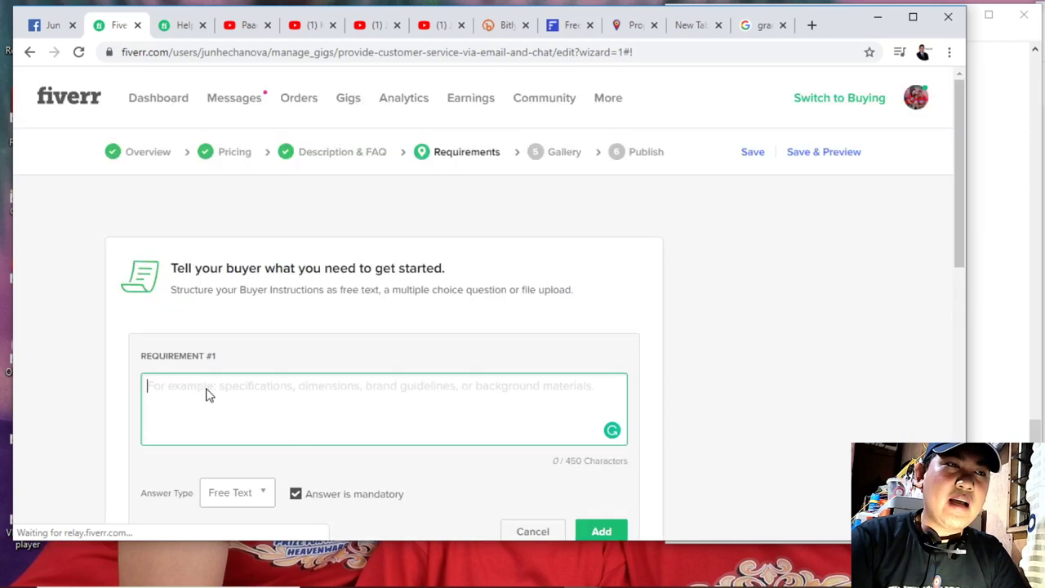
Enter "I need a few minutes with you to talk about your business." as the text of requirement #1.
{"action": "type", "text": "I ne"}
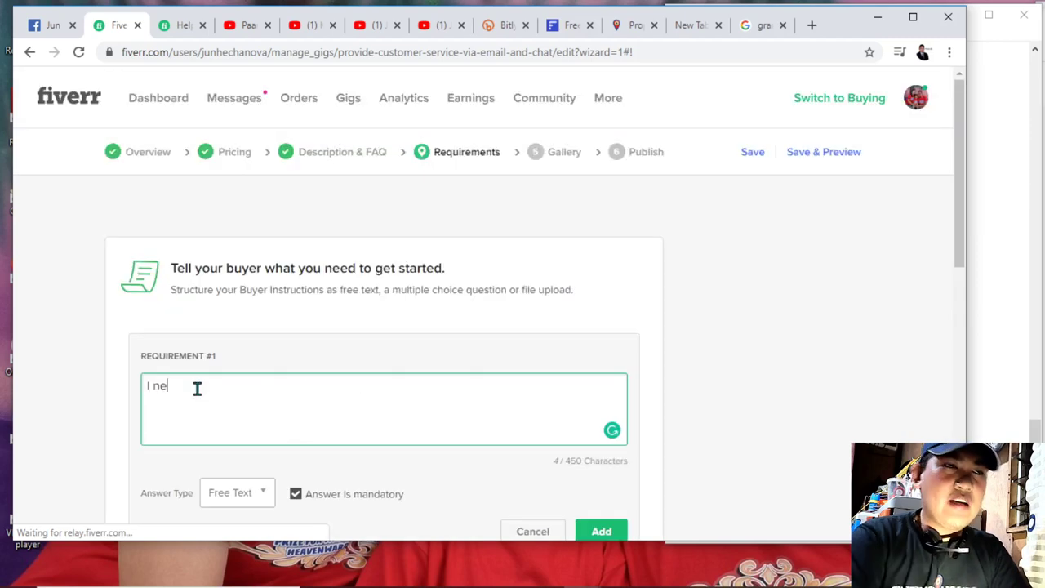
{"action": "type", "text": "ed to"}
{"action": "key", "text": "BackSpace"}
{"action": "key", "text": "BackSpace"}
{"action": "type", "text": "a few minutes with"}
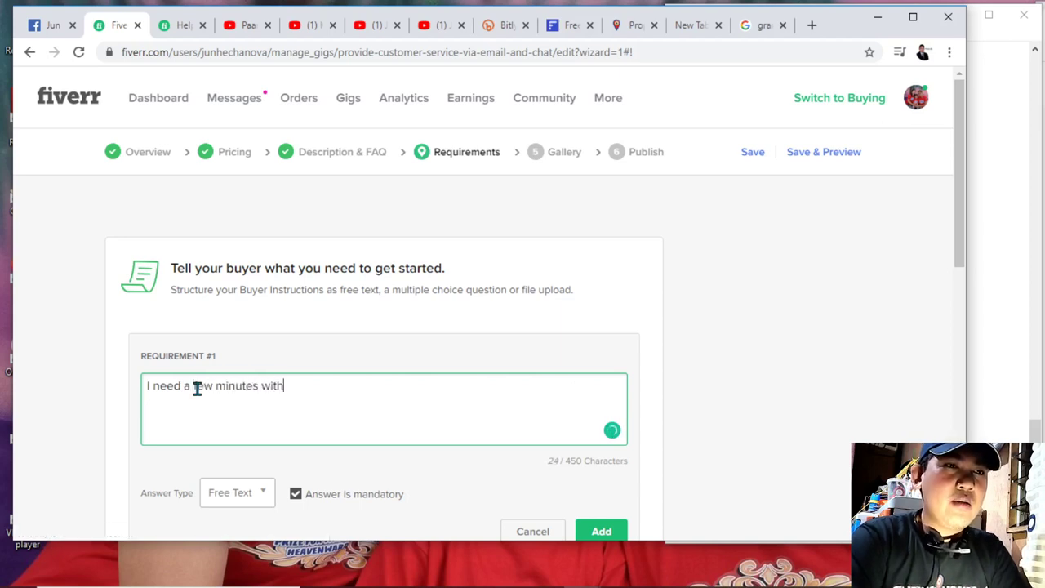
{"action": "type", "text": " you to "}
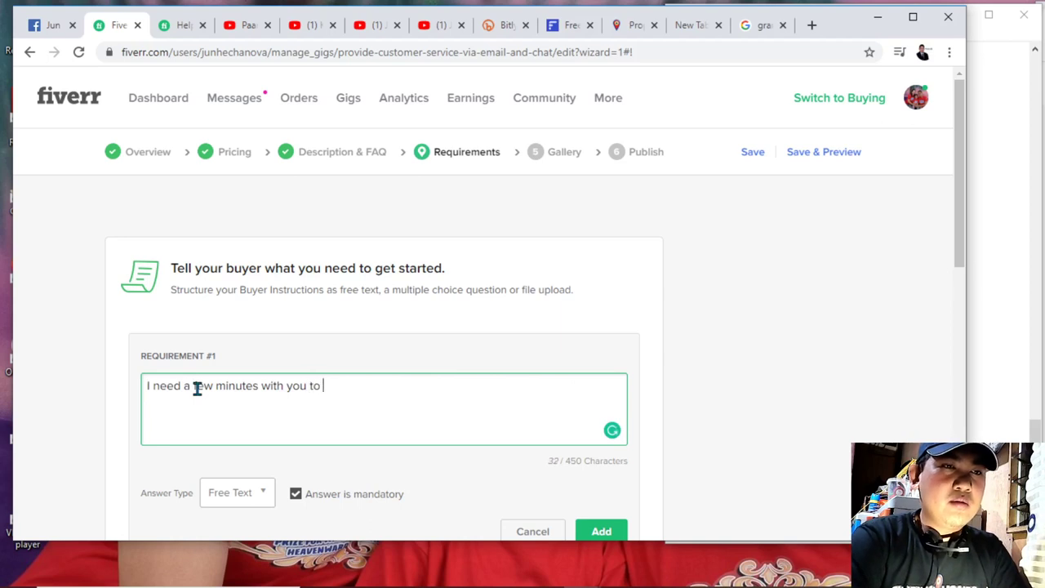
{"action": "type", "text": "talk about your bi"}
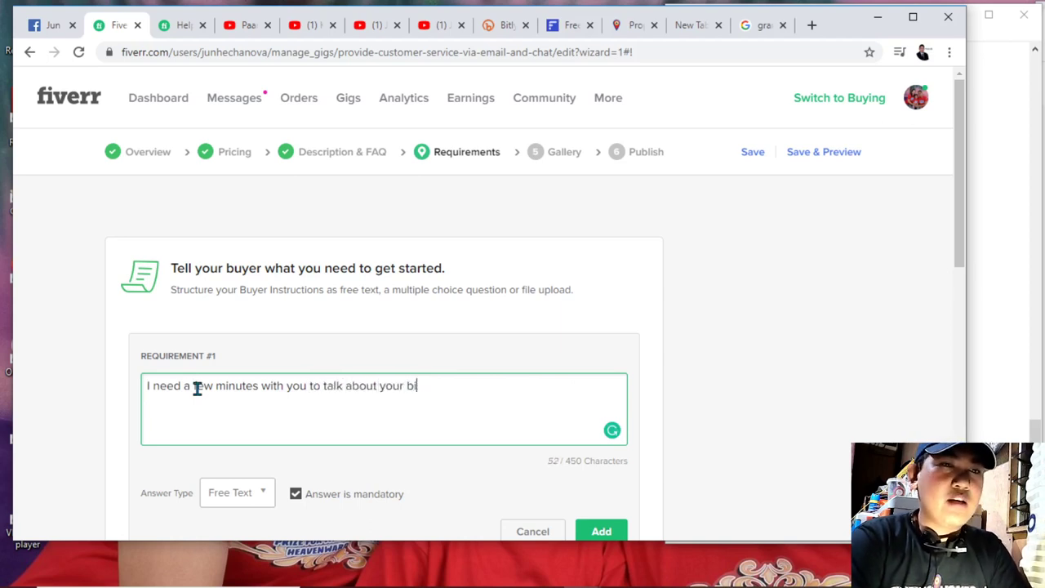
{"action": "key", "text": "BackSpace"}
{"action": "type", "text": "usinnes"}
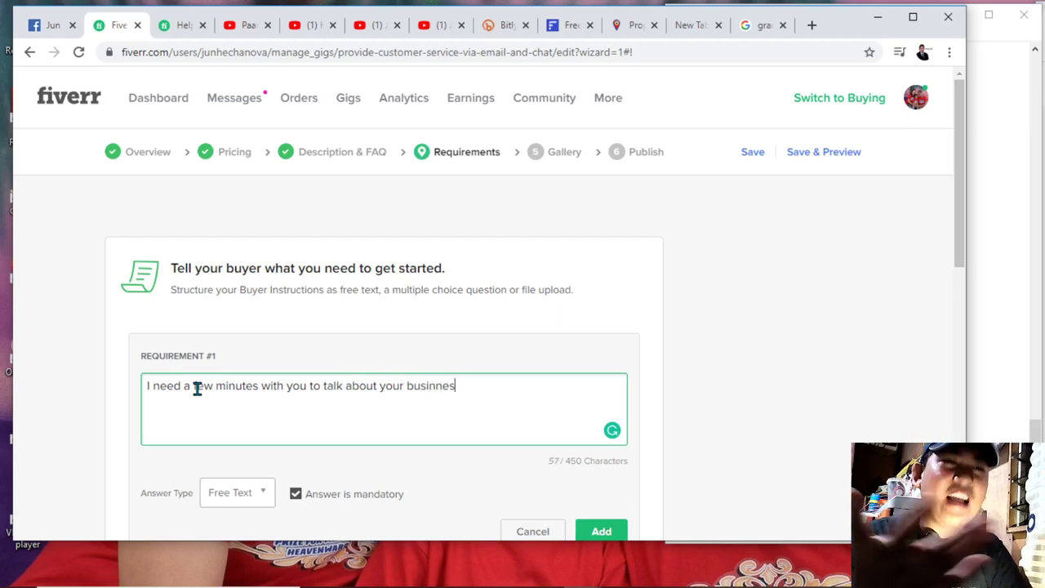
{"action": "key", "text": "BackSpace"}
{"action": "key", "text": "BackSpace"}
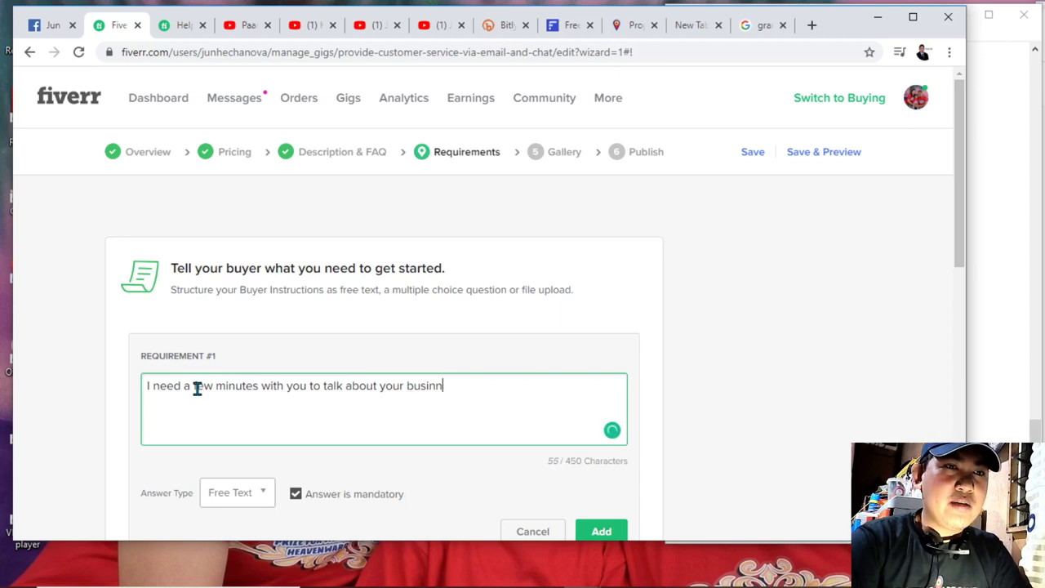
{"action": "key", "text": "BackSpace"}
{"action": "type", "text": "ess."}
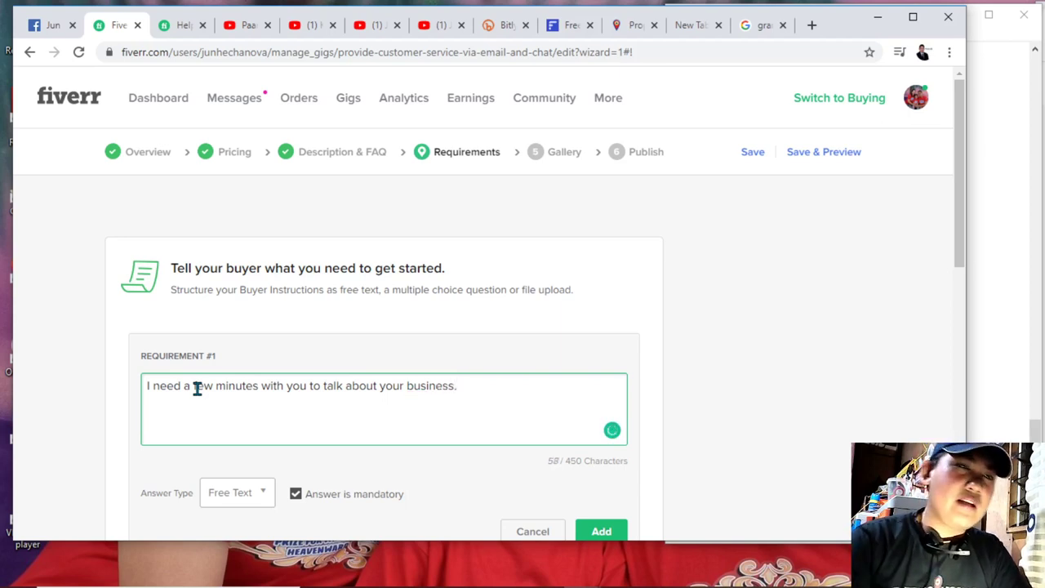
Add the requirement as a mandatory free-text answer, then save and continue to the Gallery stage.
{"action": "scroll", "coordinate": [517, 429], "scroll_direction": "down", "scroll_amount": 1}
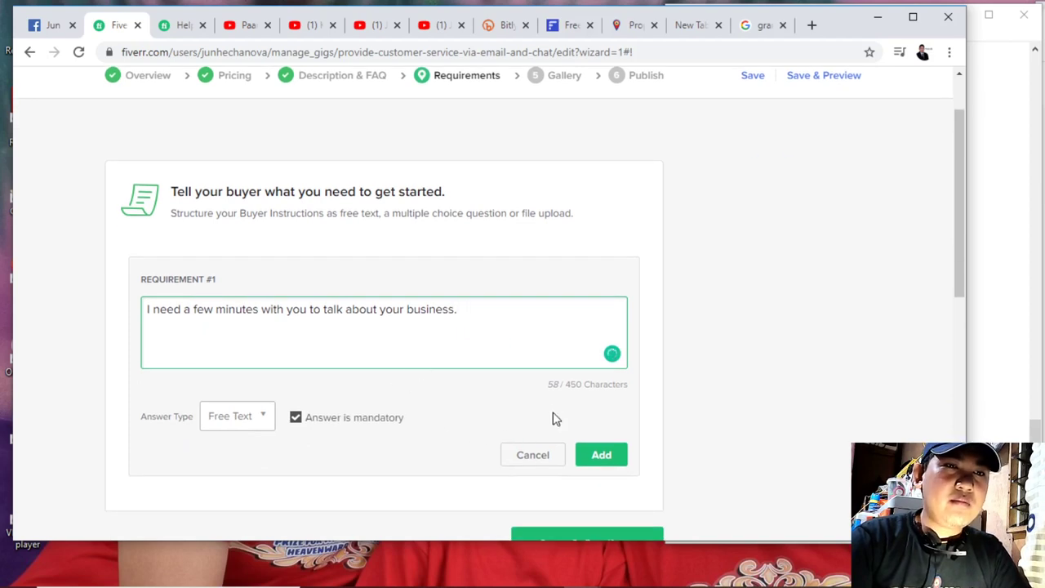
{"action": "left_click", "coordinate": [601, 454]}
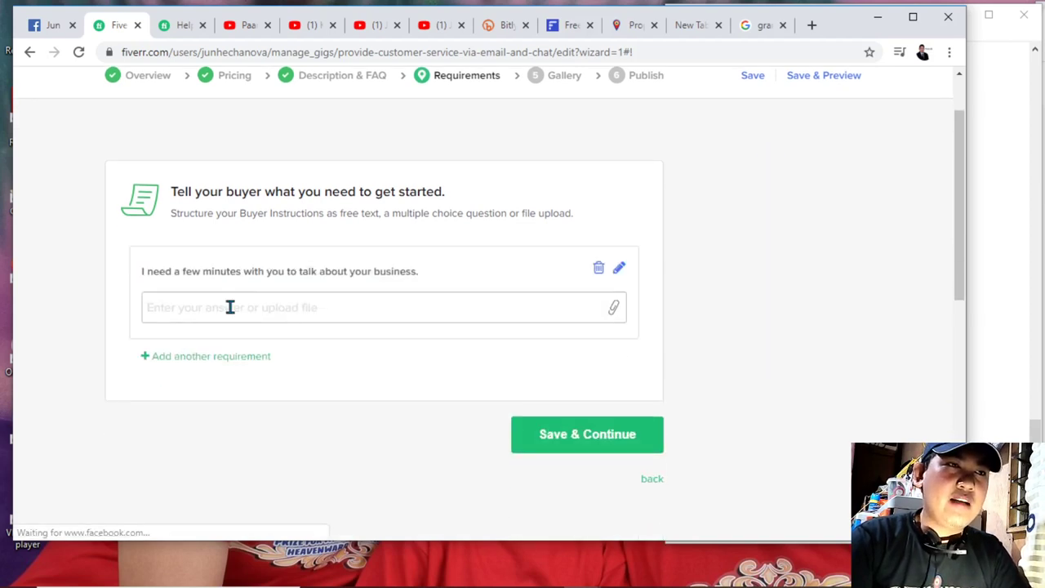
{"action": "left_click", "coordinate": [604, 448]}
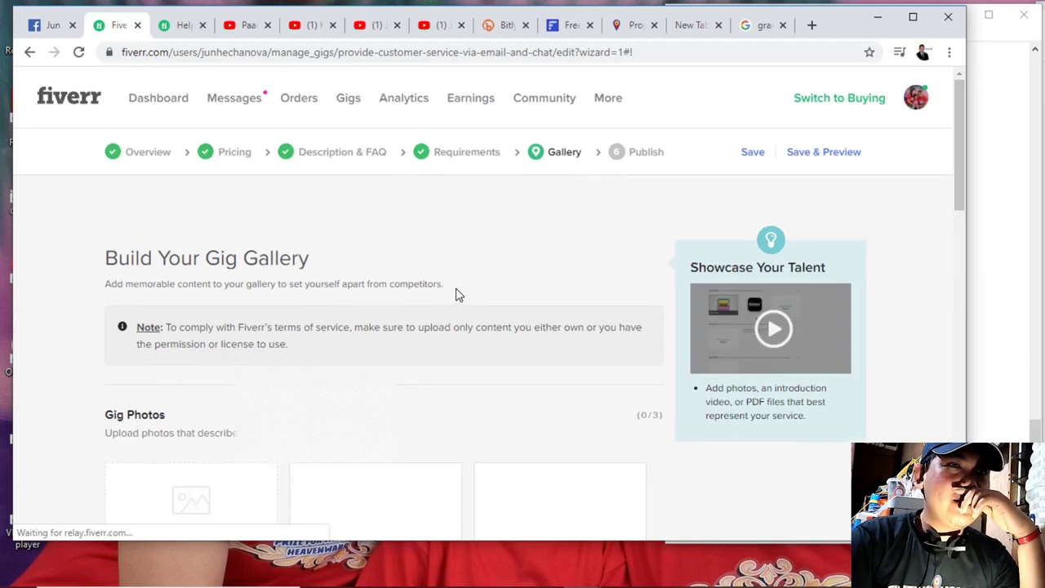
Examine the gallery's Gig Photos and Gig Video upload sections and their guidelines.
{"action": "scroll", "coordinate": [282, 393], "scroll_direction": "down", "scroll_amount": 2}
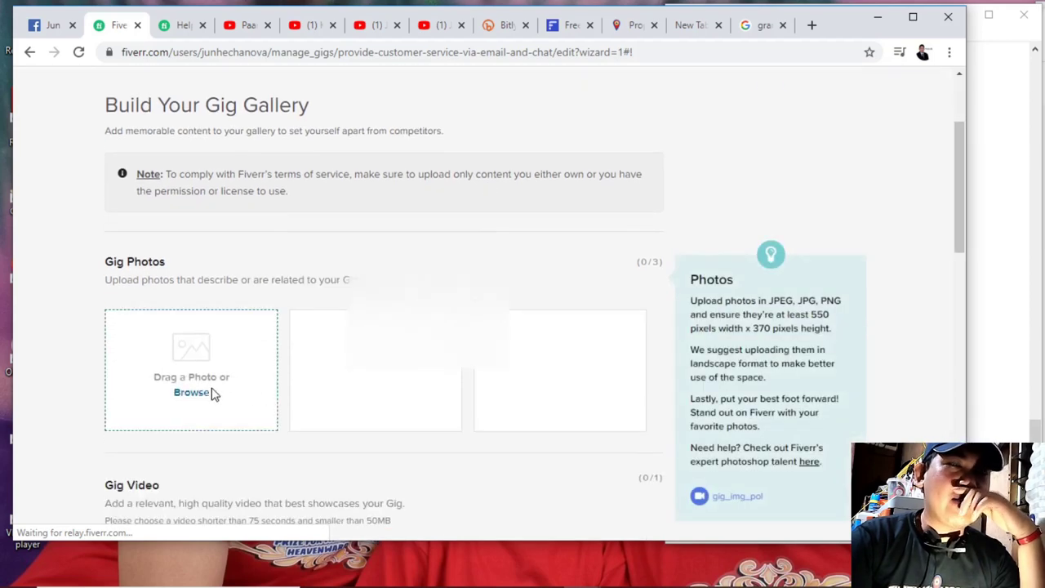
{"action": "scroll", "coordinate": [201, 433], "scroll_direction": "down", "scroll_amount": 3}
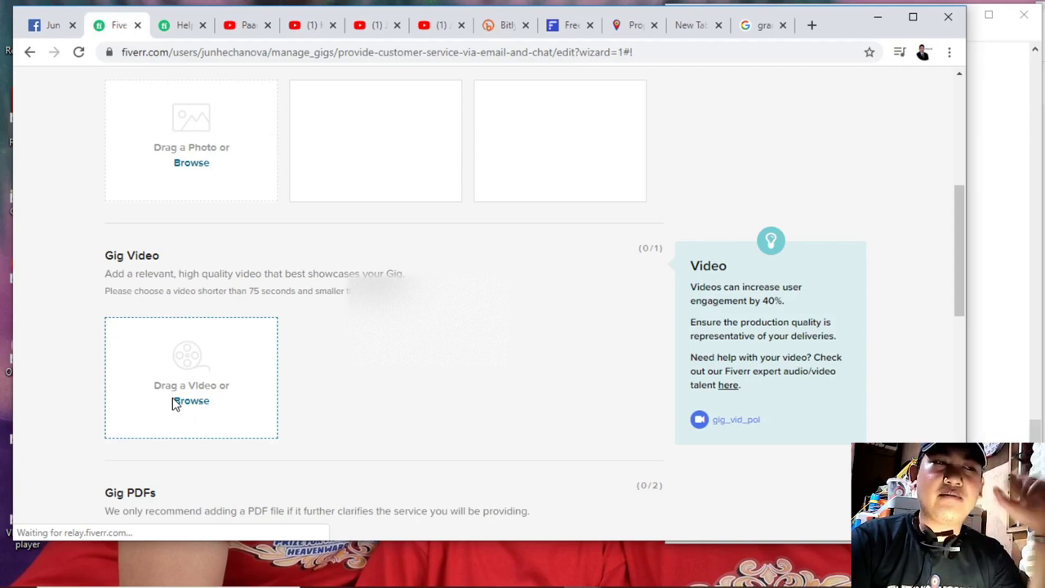
{"action": "scroll", "coordinate": [174, 403], "scroll_direction": "up", "scroll_amount": 2}
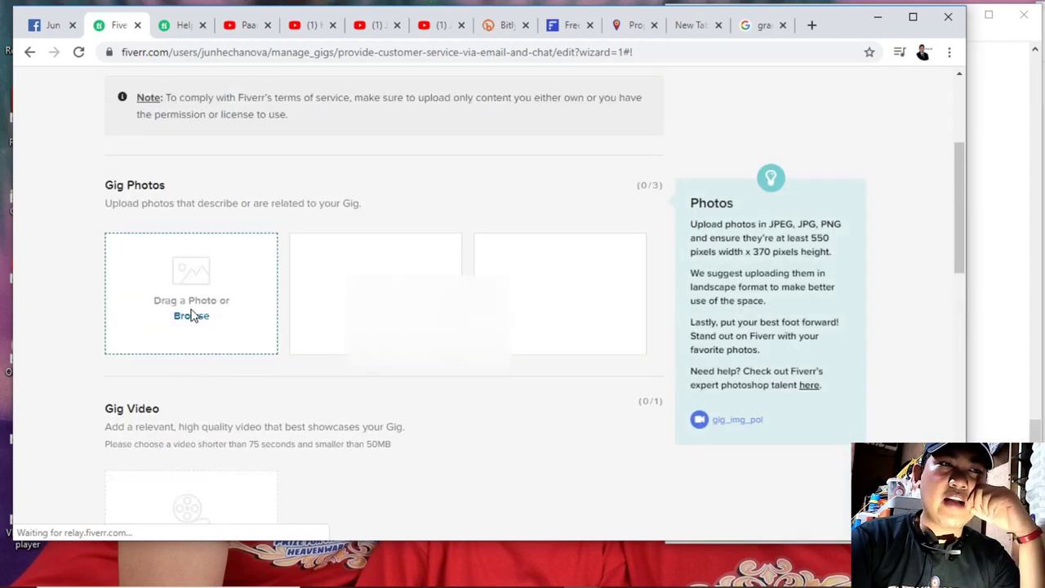
View each of the three gallery photos in the existing social media gig for reference.
{"action": "left_click", "coordinate": [168, 24]}
{"action": "scroll", "coordinate": [354, 273], "scroll_direction": "up", "scroll_amount": 5}
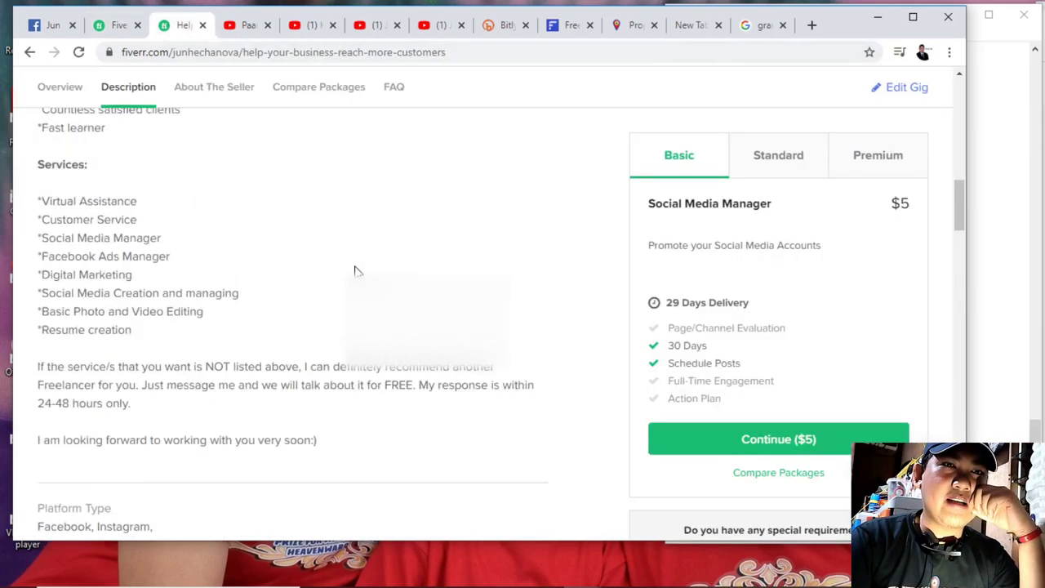
{"action": "scroll", "coordinate": [354, 273], "scroll_direction": "up", "scroll_amount": 4}
{"action": "scroll", "coordinate": [354, 265], "scroll_direction": "down", "scroll_amount": 2}
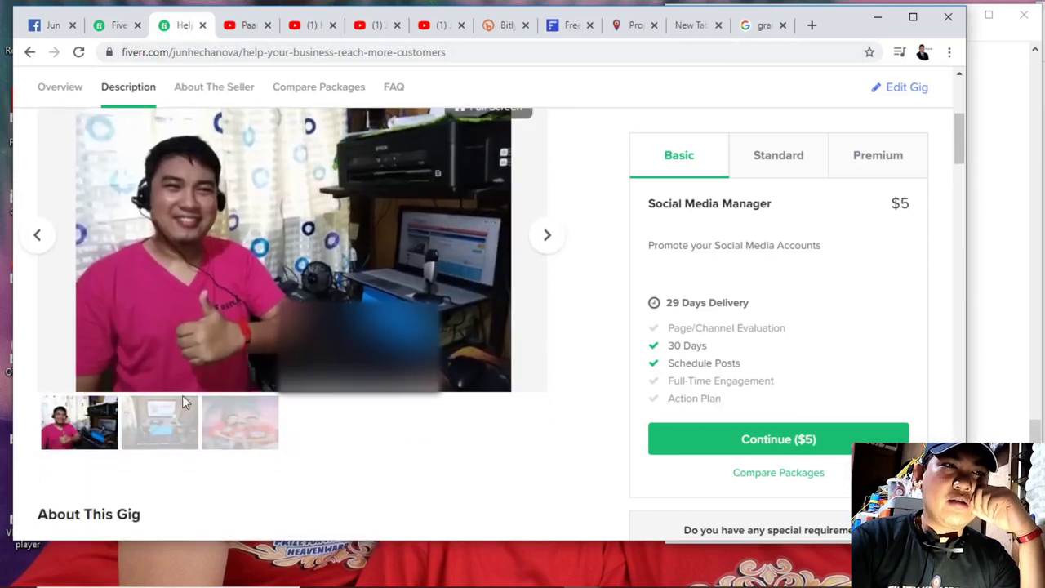
{"action": "left_click", "coordinate": [160, 430]}
{"action": "left_click", "coordinate": [237, 428]}
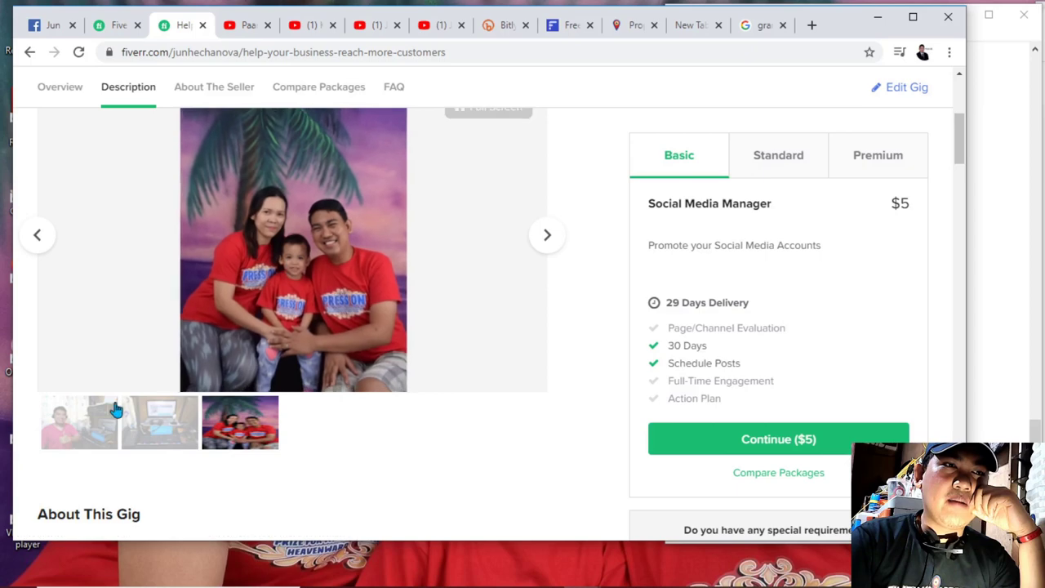
{"action": "left_click", "coordinate": [90, 423]}
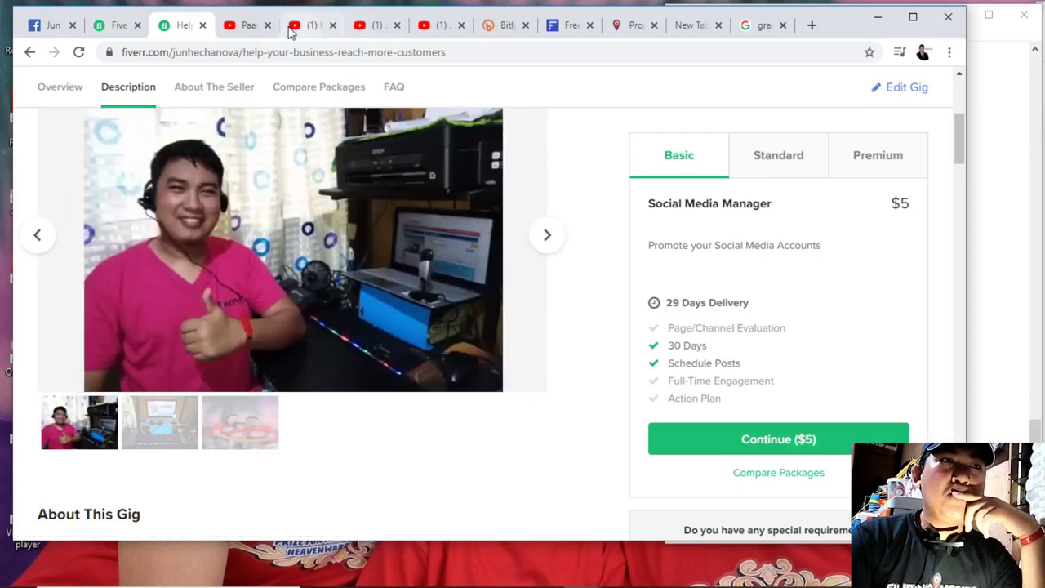
Return to the new gig's gallery and open the file picker for the first gig photo.
{"action": "left_click", "coordinate": [119, 25]}
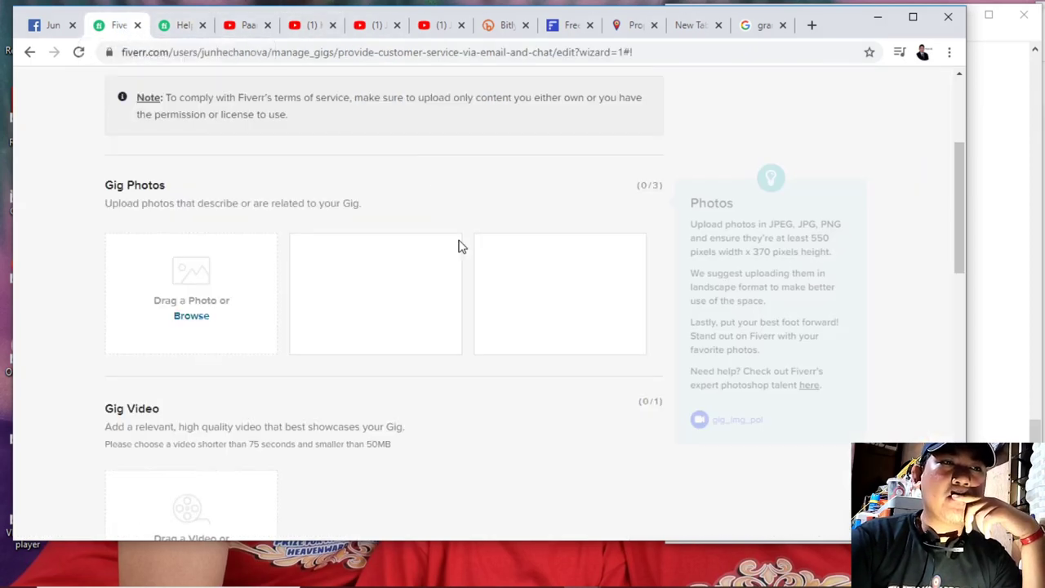
{"action": "scroll", "coordinate": [453, 233], "scroll_direction": "up", "scroll_amount": 3}
{"action": "scroll", "coordinate": [227, 376], "scroll_direction": "down", "scroll_amount": 3}
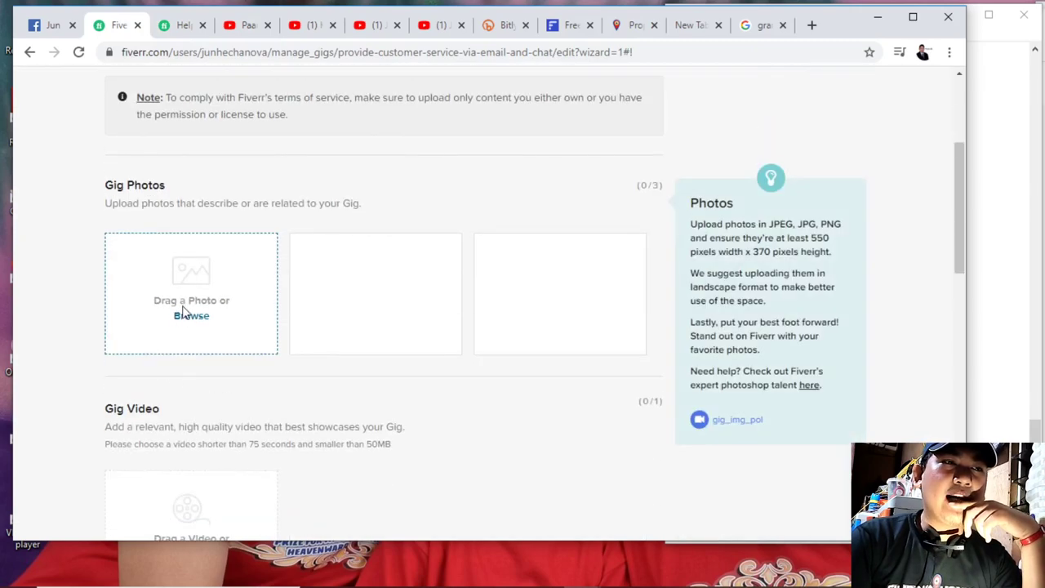
{"action": "left_click", "coordinate": [190, 318]}
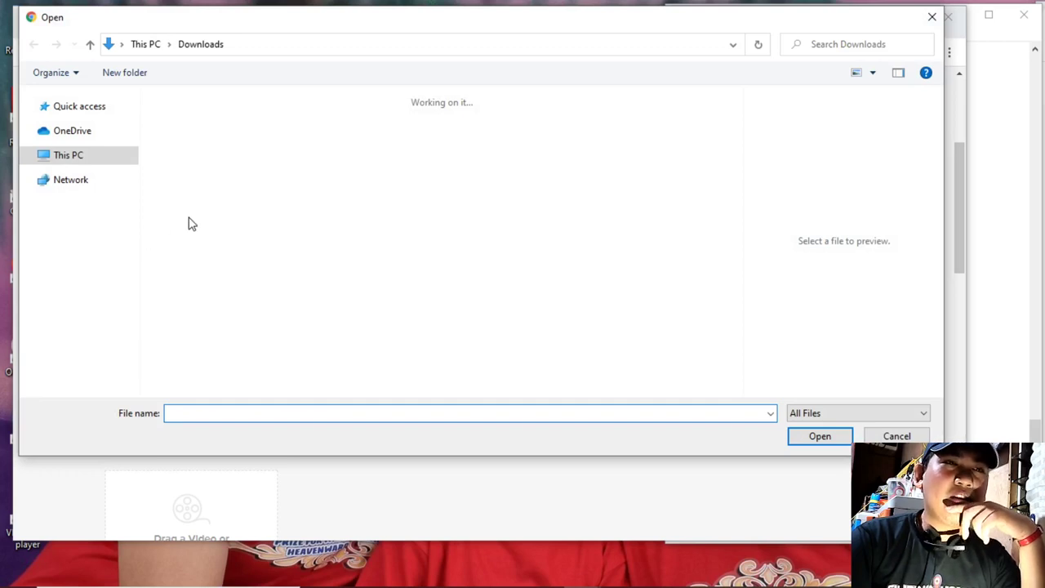
Upload the "my work" image from Documents > Online Job Guide > Workspace photos as the first gig photo.
{"action": "left_click", "coordinate": [75, 155]}
{"action": "left_click", "coordinate": [77, 174]}
{"action": "left_click", "coordinate": [79, 230]}
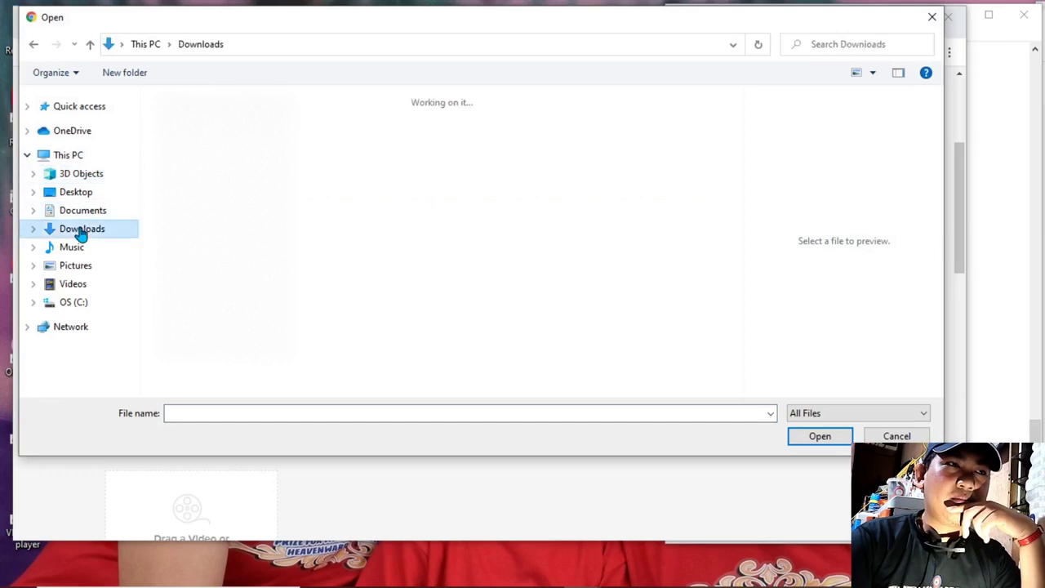
{"action": "left_click", "coordinate": [77, 247]}
{"action": "left_click", "coordinate": [76, 265]}
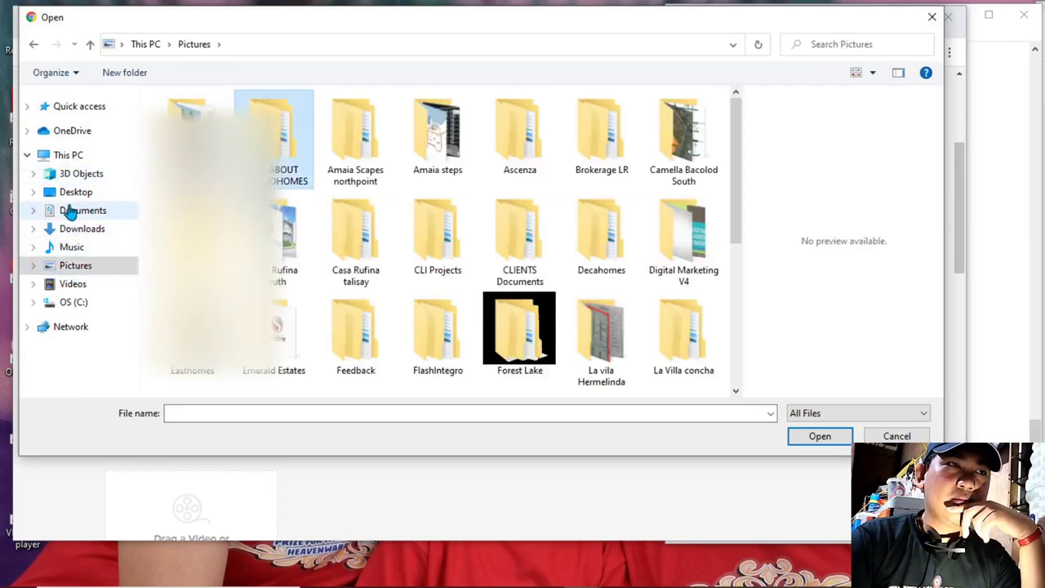
{"action": "left_click", "coordinate": [70, 210]}
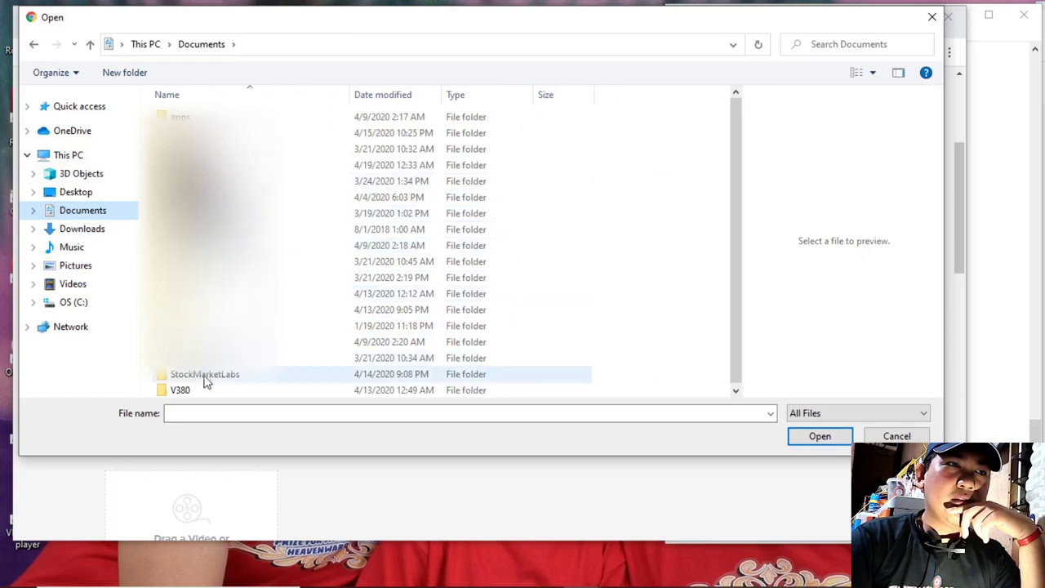
{"action": "left_click", "coordinate": [237, 261]}
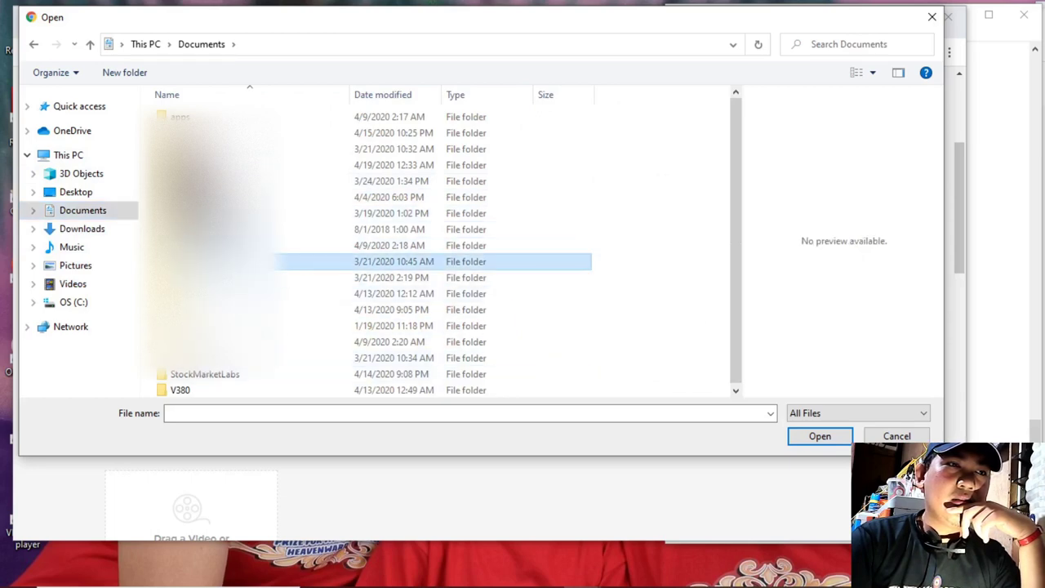
{"action": "double_click", "coordinate": [237, 261]}
{"action": "left_click", "coordinate": [216, 171]}
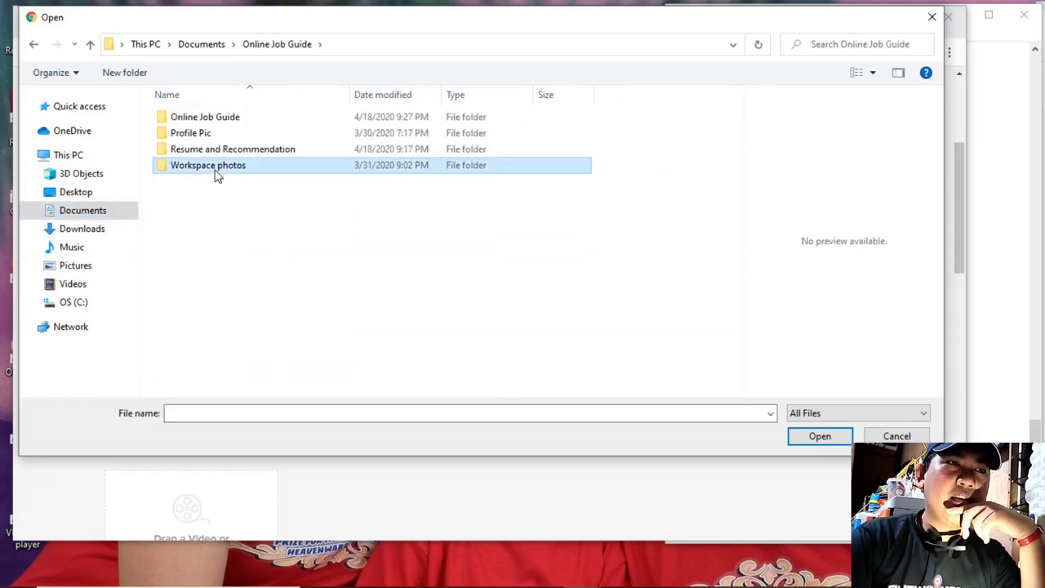
{"action": "double_click", "coordinate": [217, 168]}
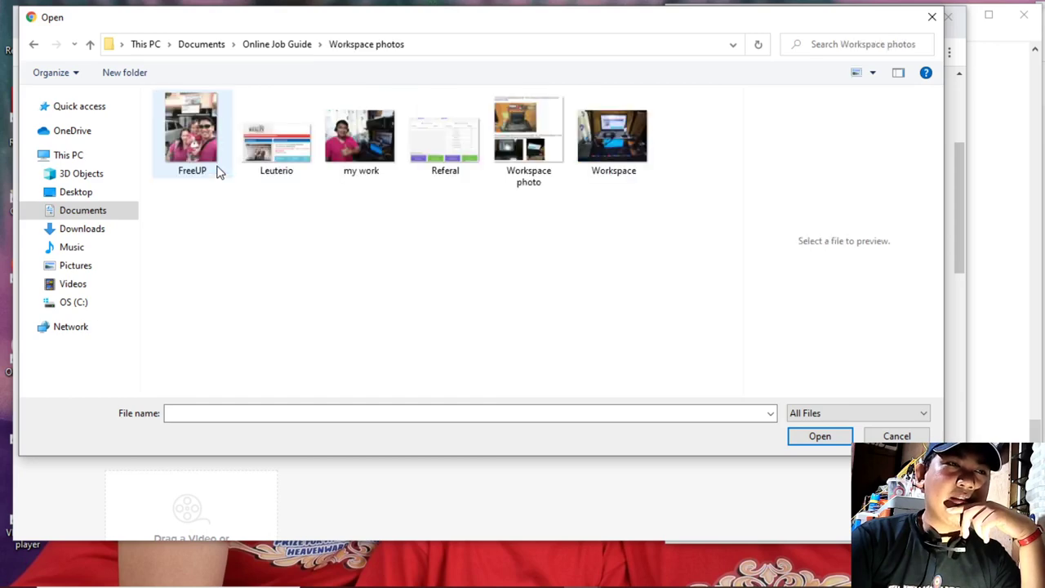
{"action": "left_click", "coordinate": [351, 155]}
{"action": "left_click", "coordinate": [820, 437]}
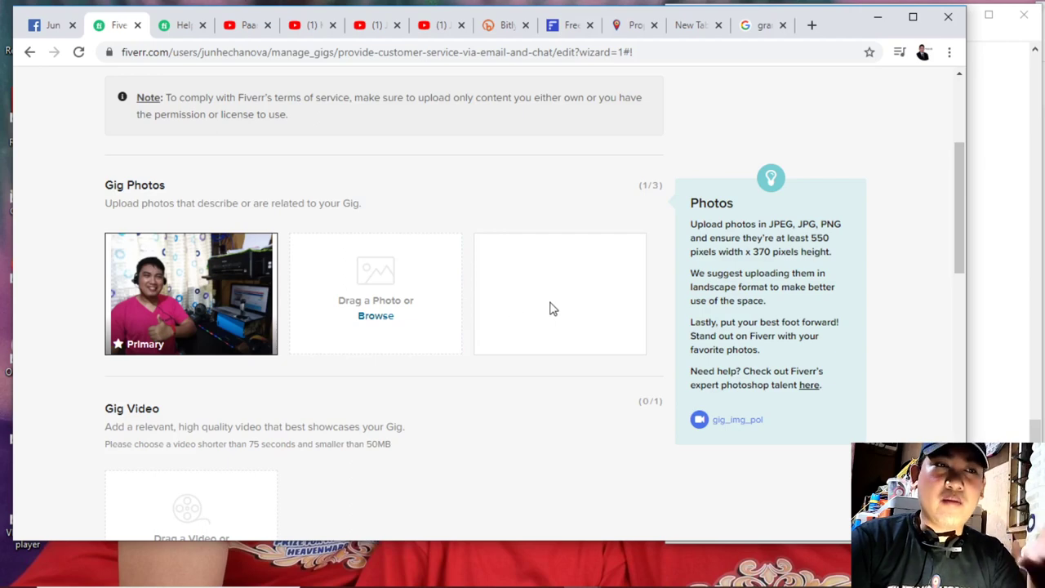
Save the gallery with the single photo and continue to the Publish stage.
{"action": "left_click_drag", "start_coordinate": [661, 188], "coordinate": [636, 191]}
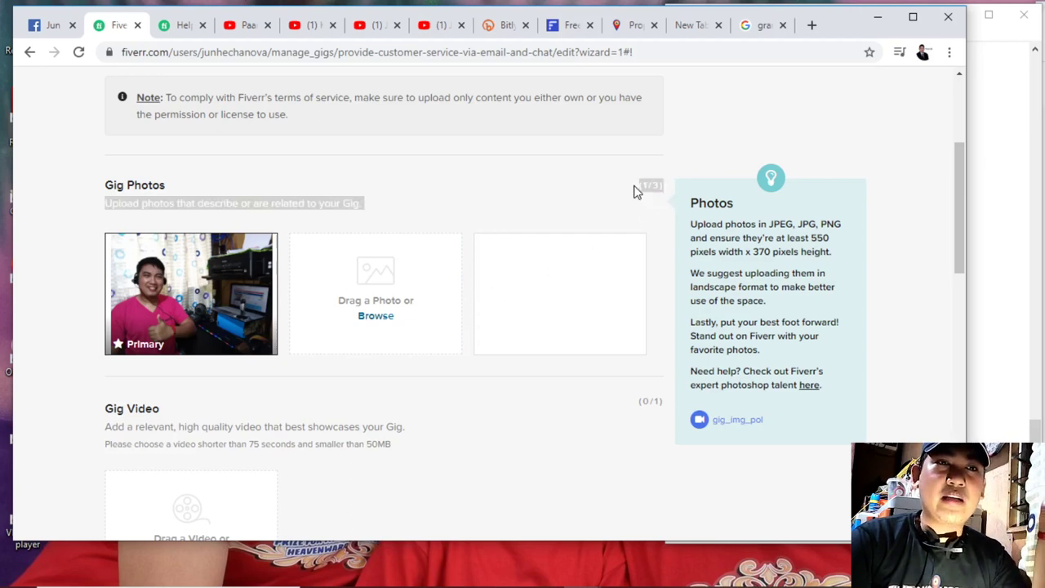
{"action": "scroll", "coordinate": [394, 334], "scroll_direction": "down", "scroll_amount": 5}
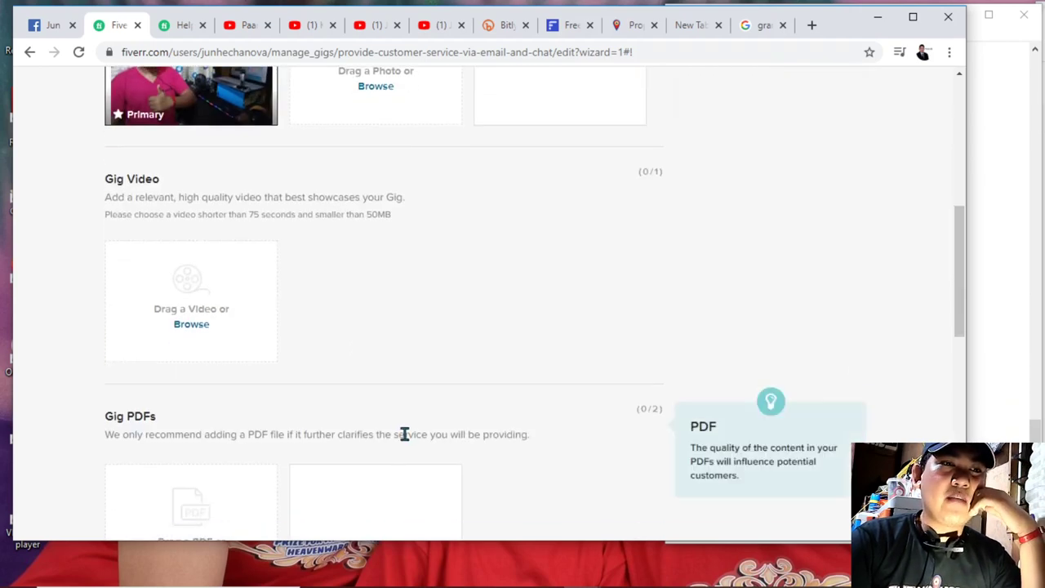
{"action": "left_click", "coordinate": [584, 424]}
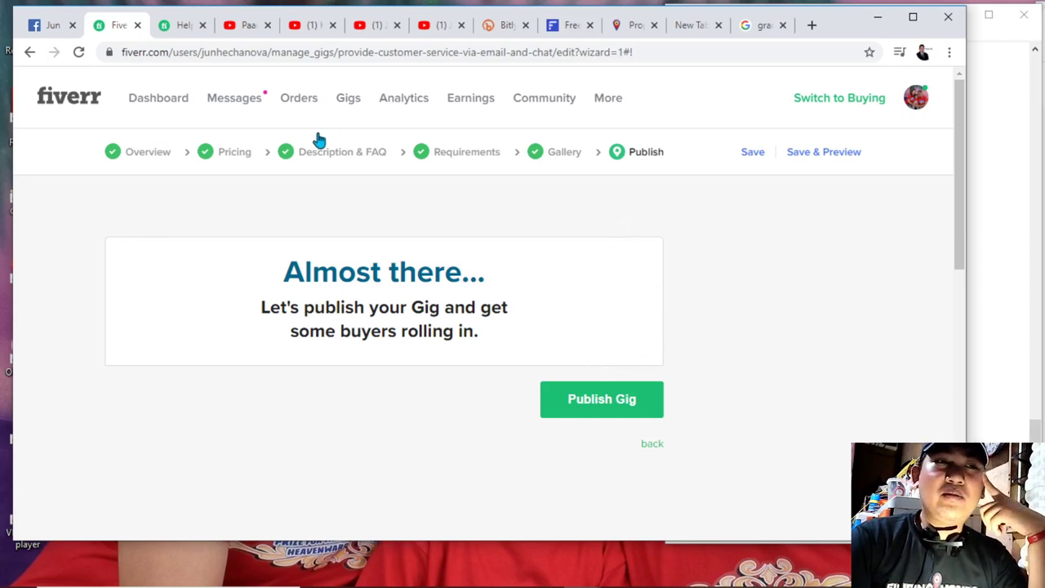
View the Standard and Premium packages of the existing social media gig for comparison.
{"action": "left_click", "coordinate": [161, 25]}
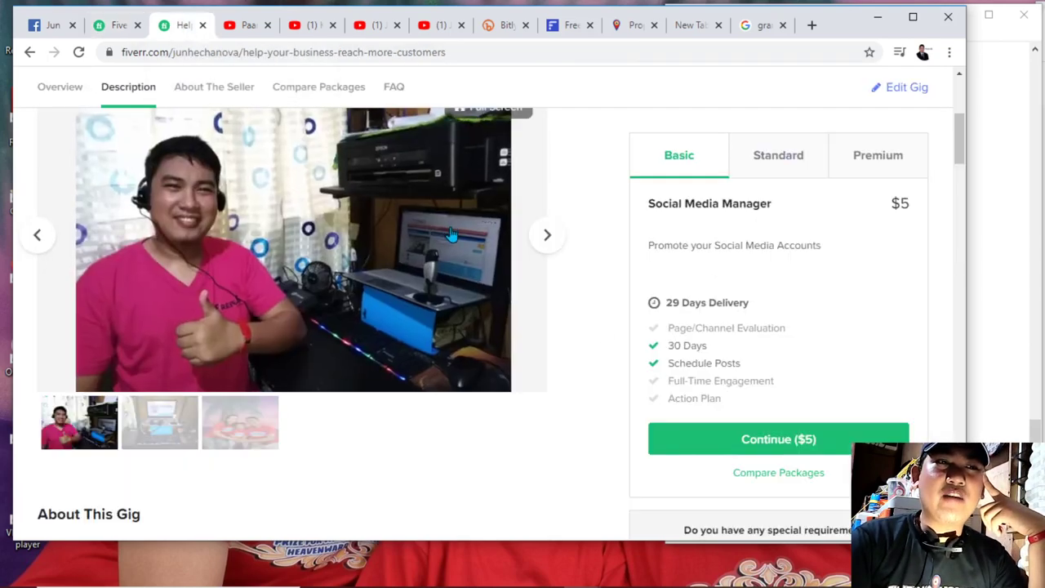
{"action": "left_click", "coordinate": [779, 160]}
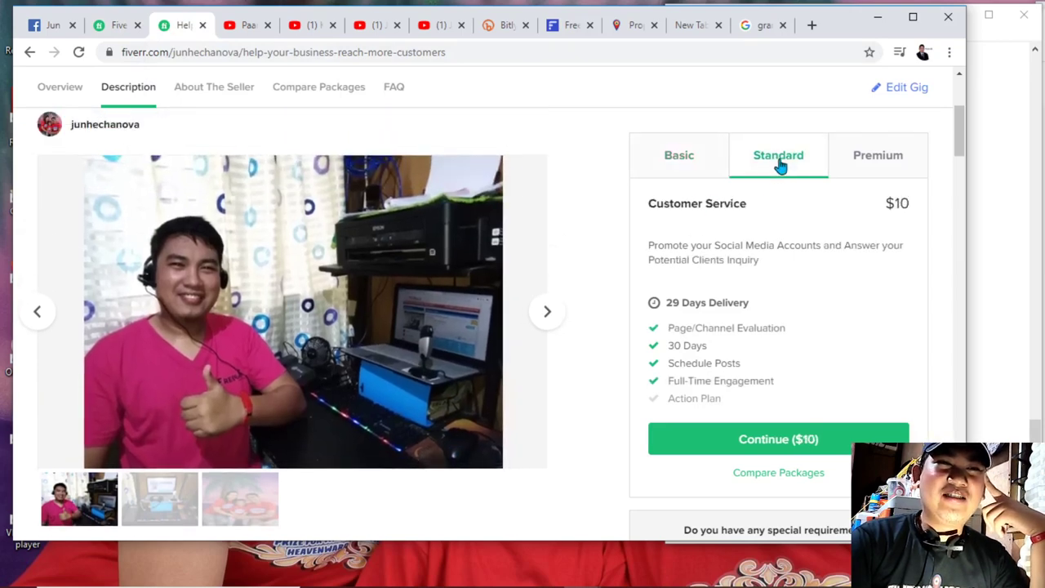
{"action": "left_click", "coordinate": [877, 156]}
{"action": "scroll", "coordinate": [448, 298], "scroll_direction": "up", "scroll_amount": 3}
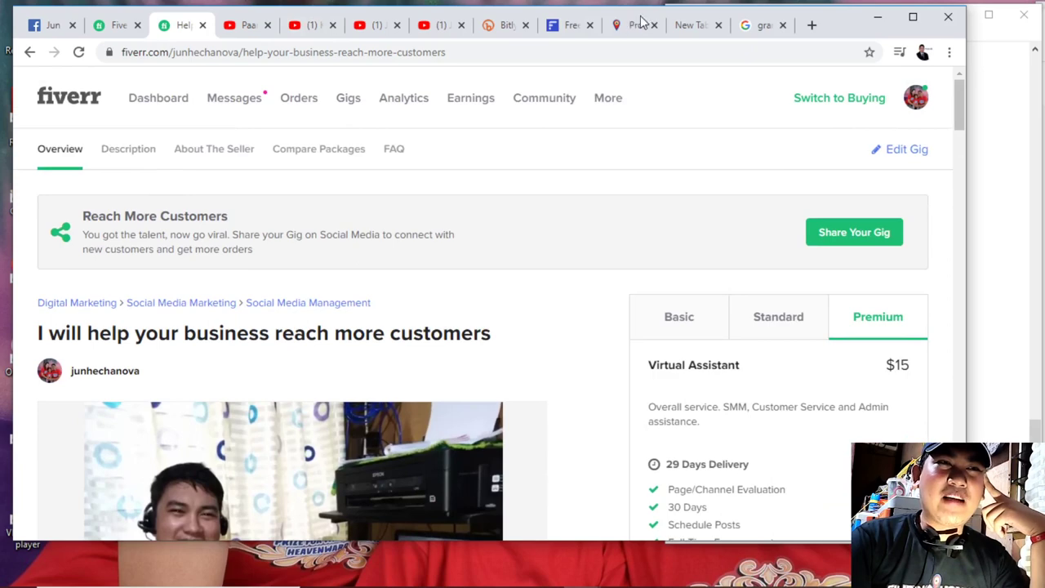
Open Grammarly's official site from the Google results and view its free Chrome extension offer.
{"action": "left_click", "coordinate": [761, 27]}
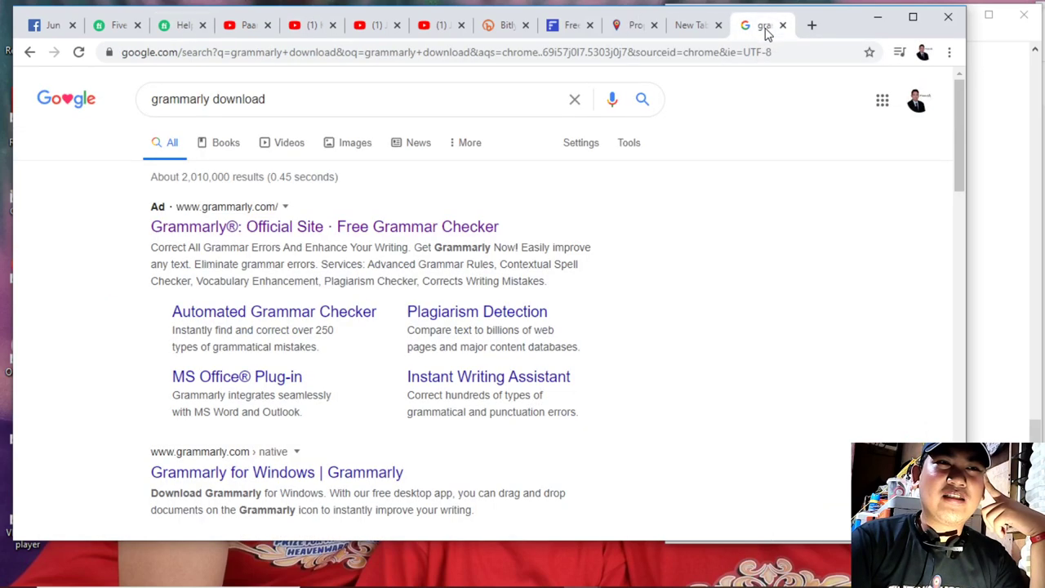
{"action": "left_click", "coordinate": [372, 233]}
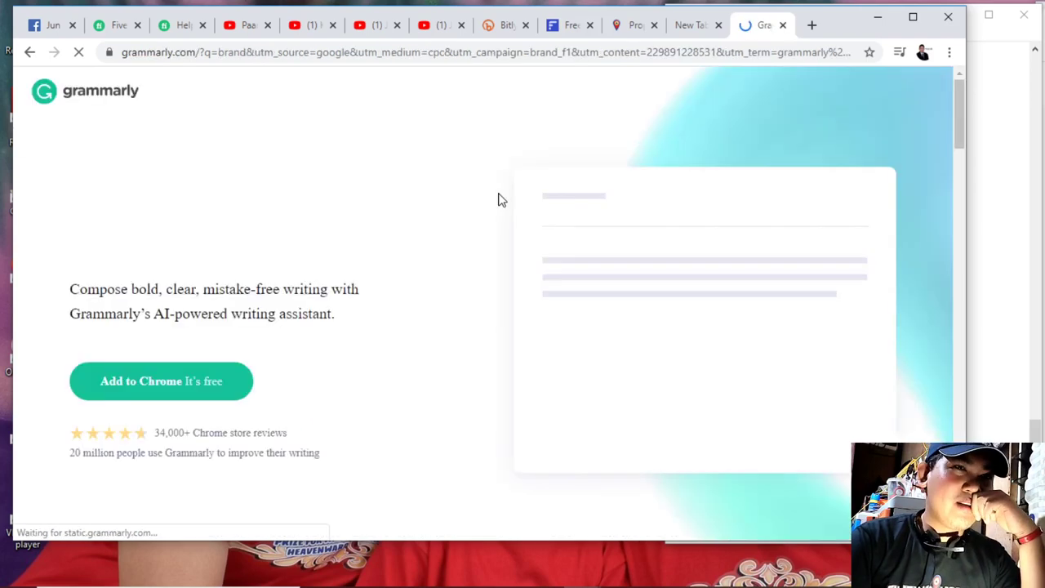
{"action": "scroll", "coordinate": [378, 309], "scroll_direction": "down", "scroll_amount": 2}
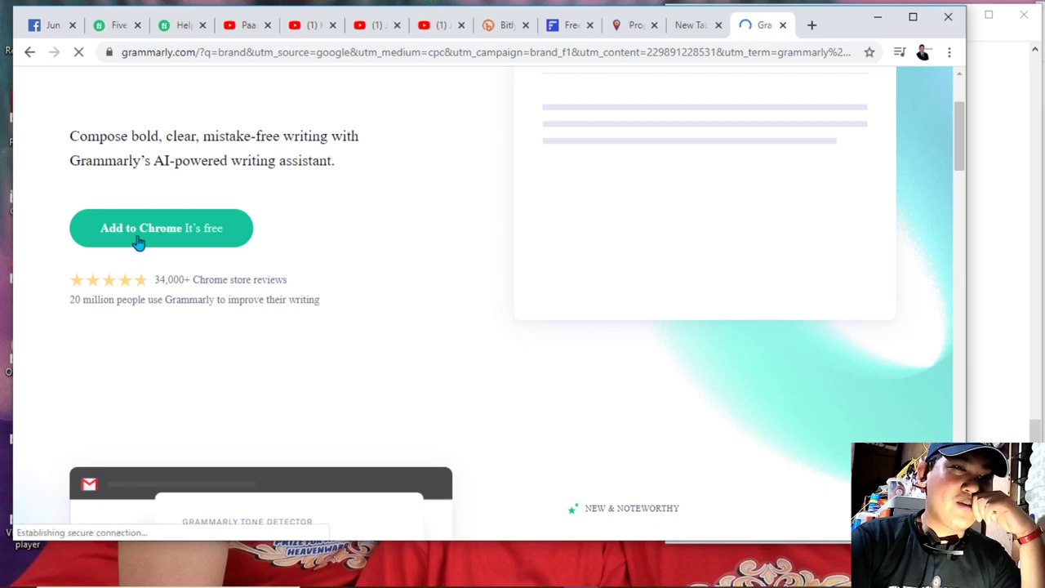
Switch to the already open FreeUp website.
{"action": "left_click", "coordinate": [690, 24]}
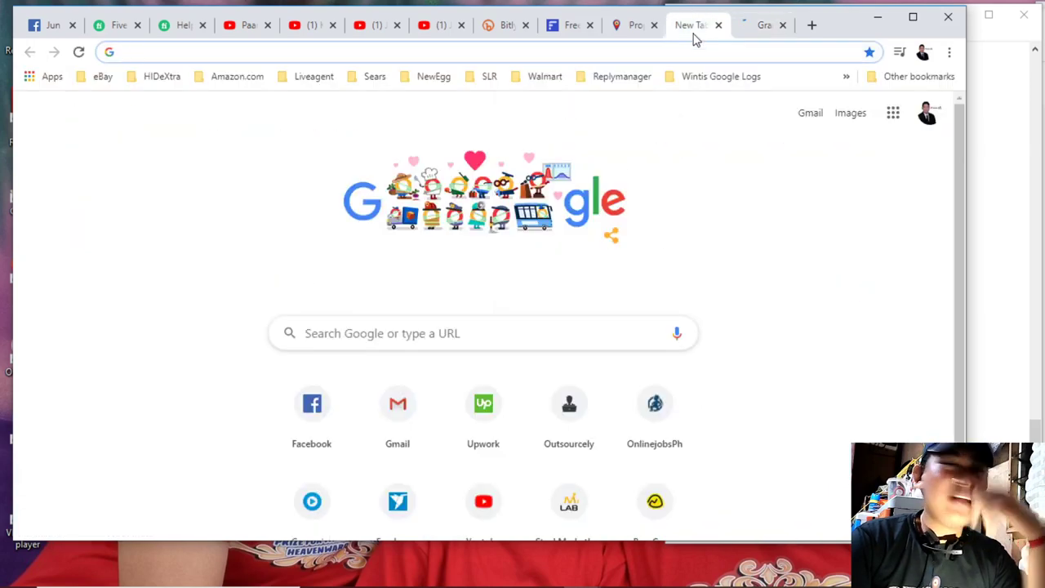
{"action": "left_click", "coordinate": [564, 28]}
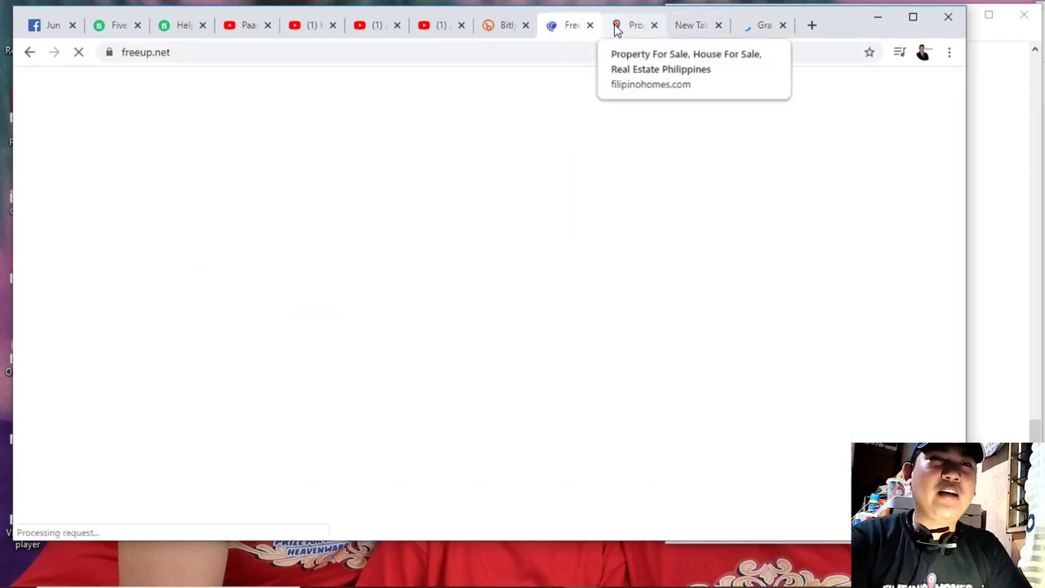